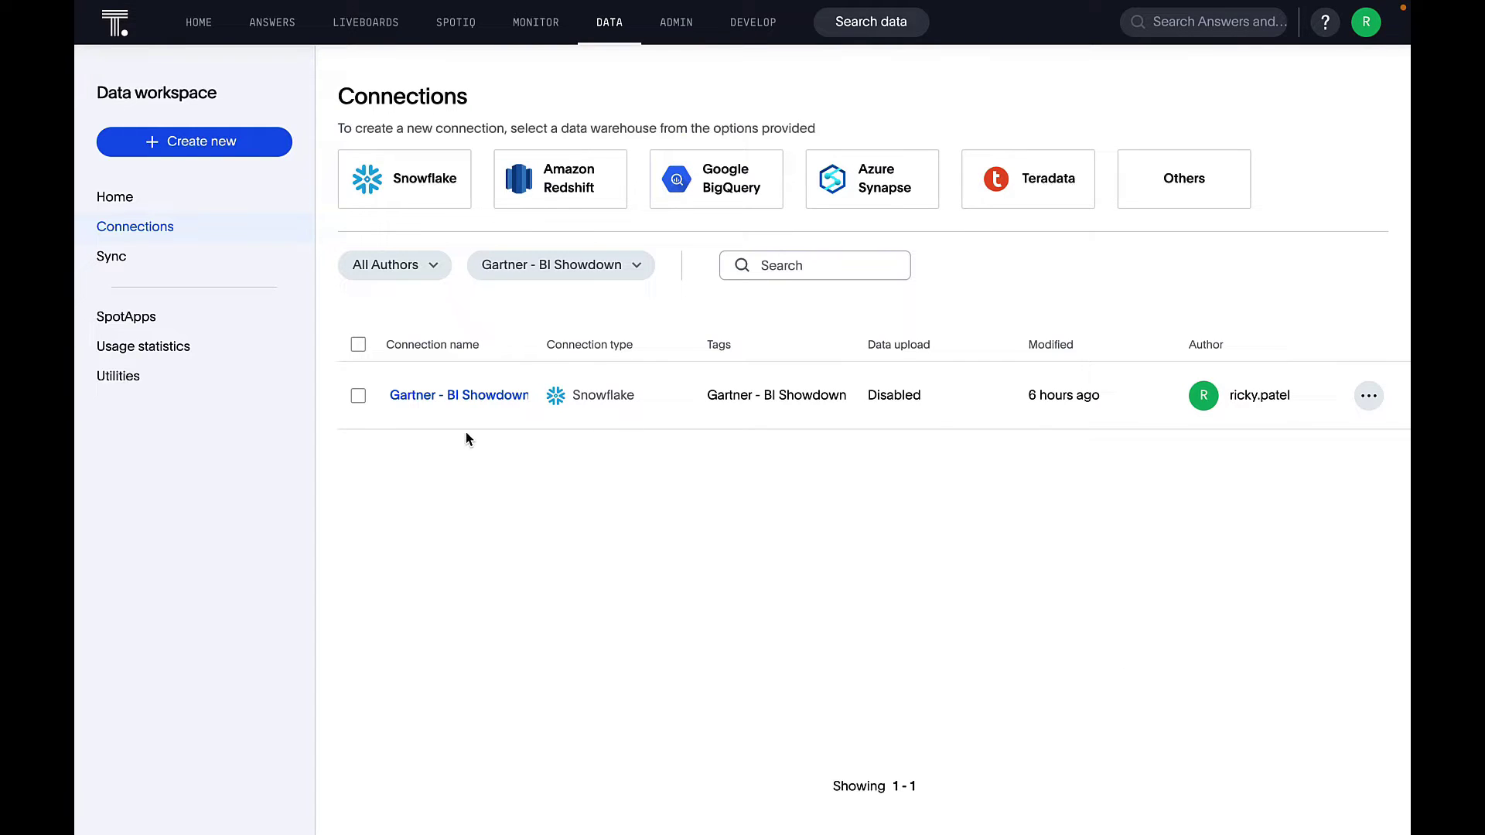
# Step: Review the Gartner - BI Showdown connection's selected tables, including ALL_STATIONS_WEATHER_FINAL, without changing anything
pyautogui.click(464, 396)
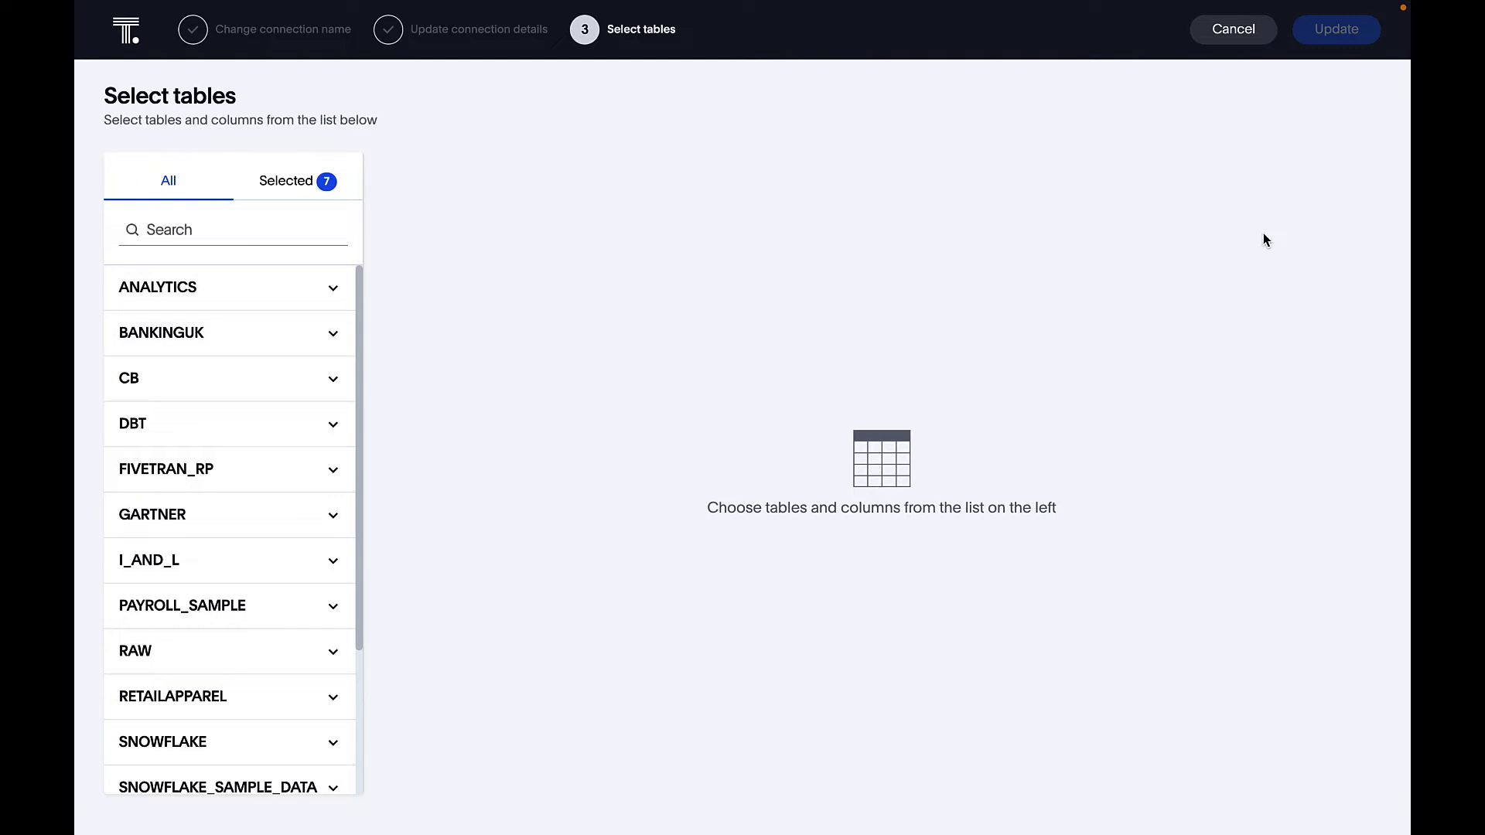
pyautogui.click(298, 185)
pyautogui.click(243, 362)
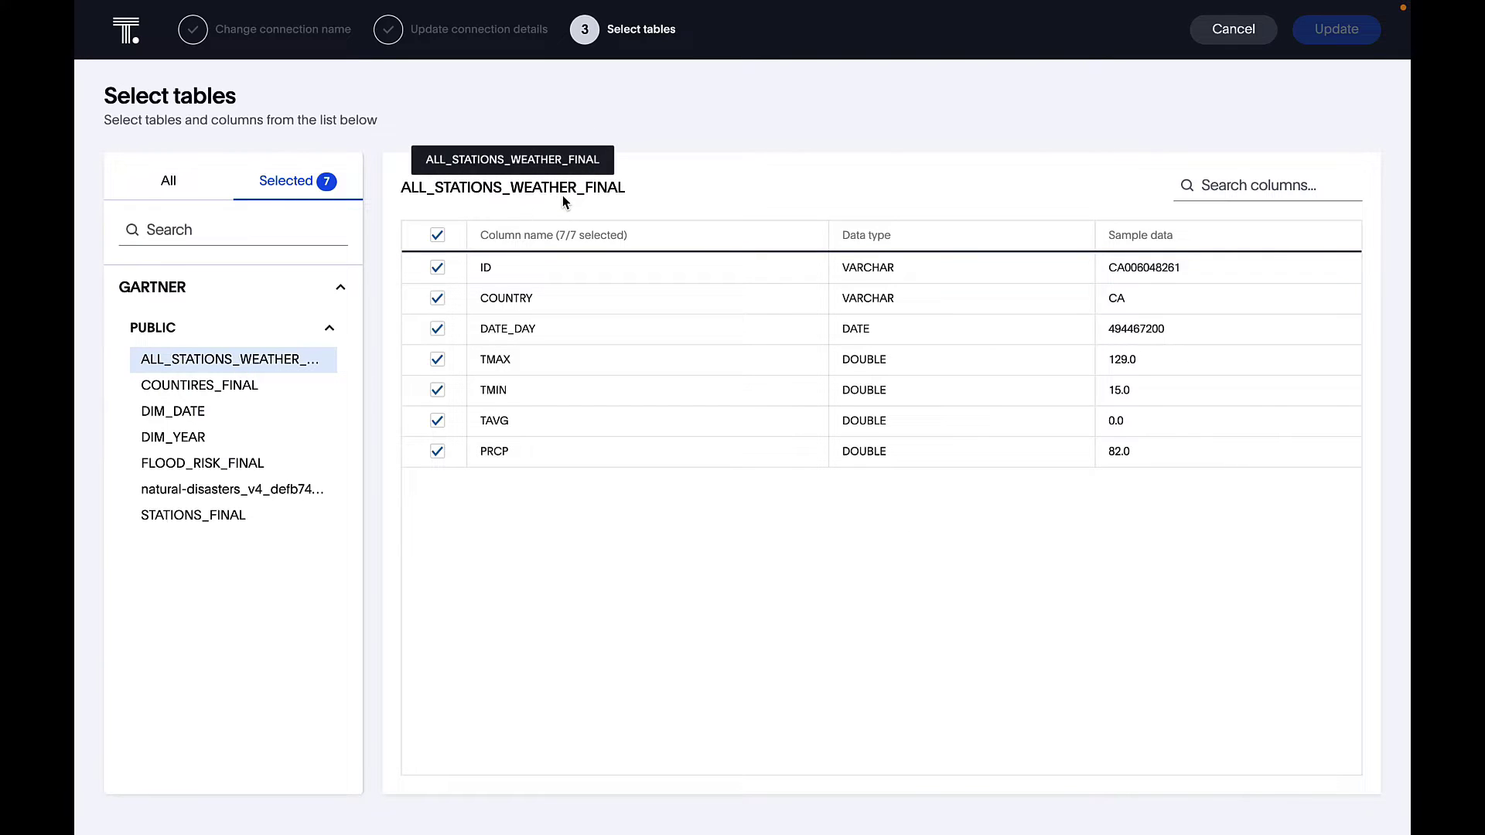
pyautogui.click(1216, 35)
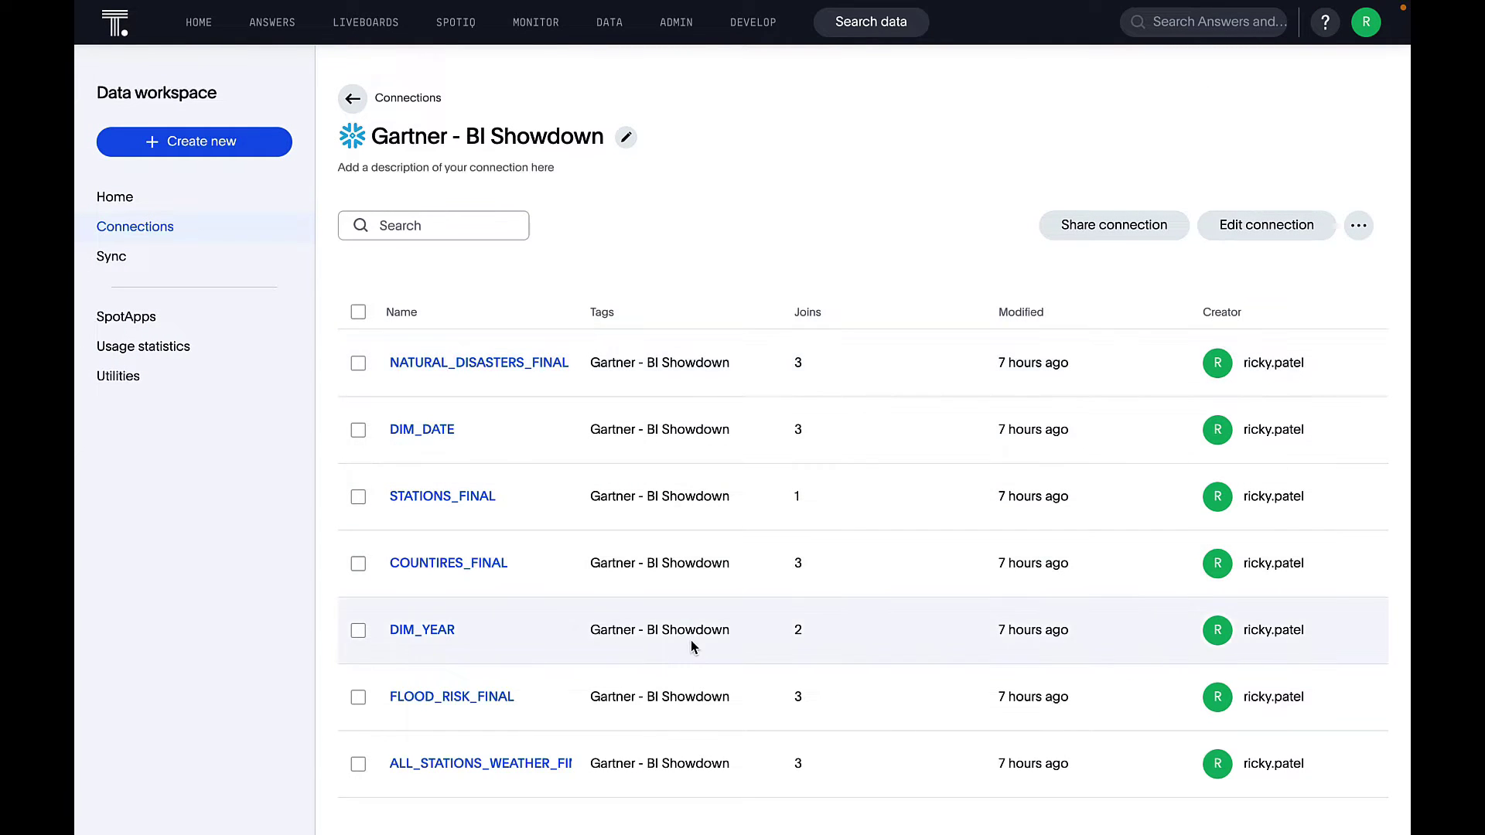
# Step: Show ALL_STATIONS_WEATHER_FINAL's joins to DIM_DATE, STATIONS_FINAL and COUNTIRES_FINAL, abandoning a new join
pyautogui.click(490, 762)
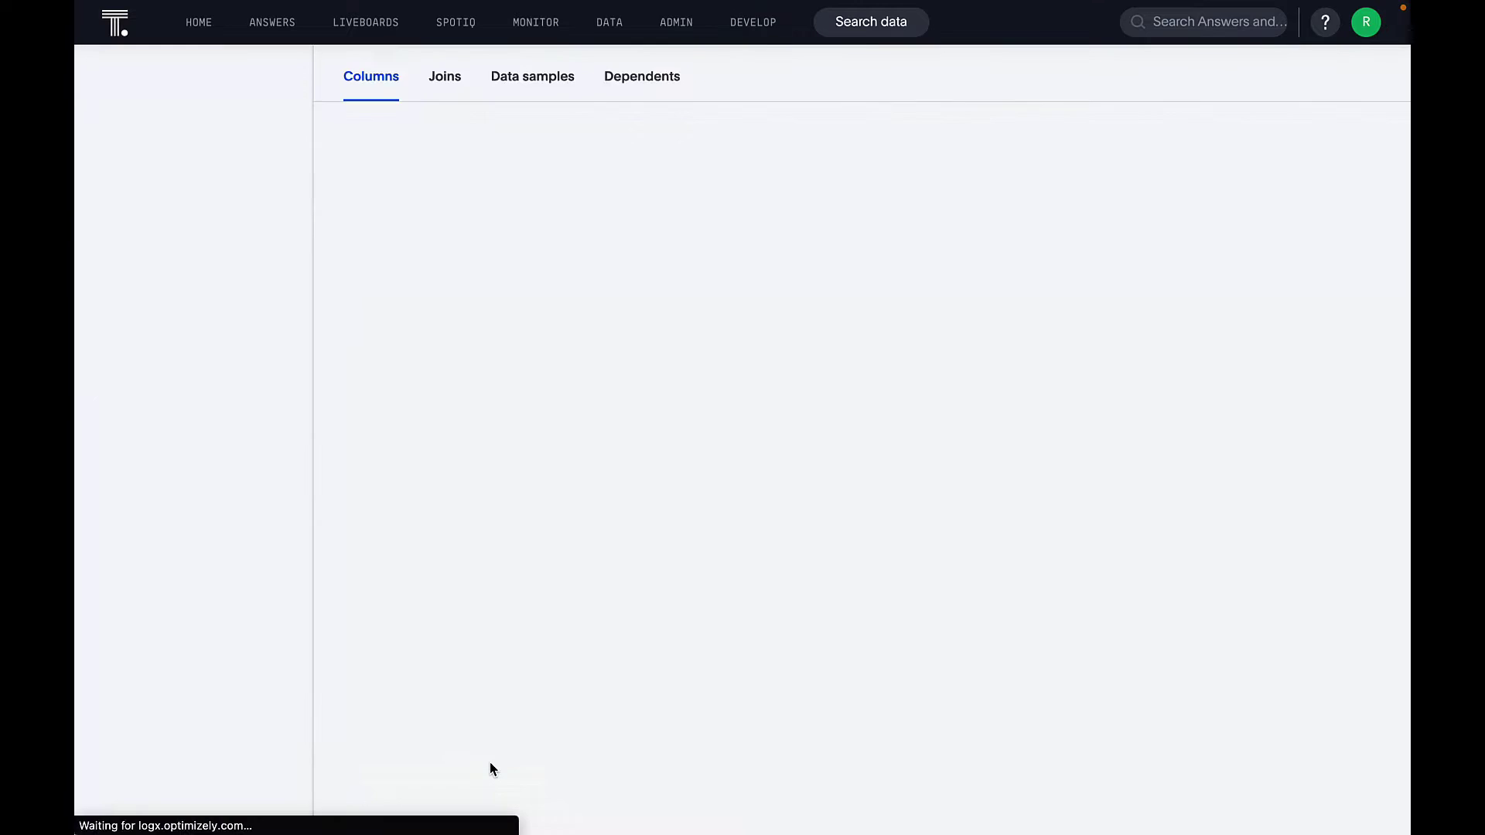
pyautogui.click(454, 163)
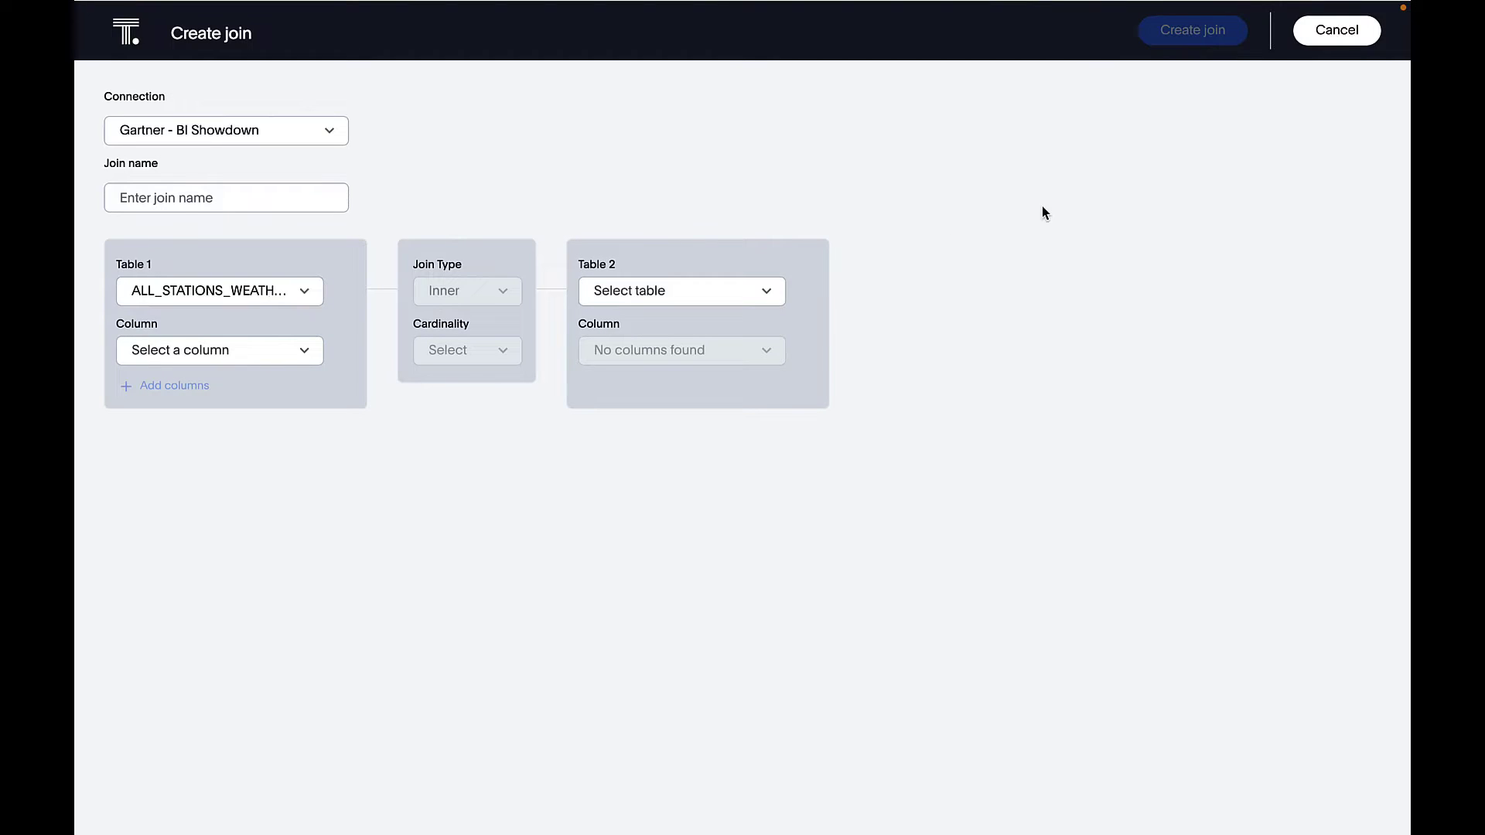
pyautogui.click(1341, 35)
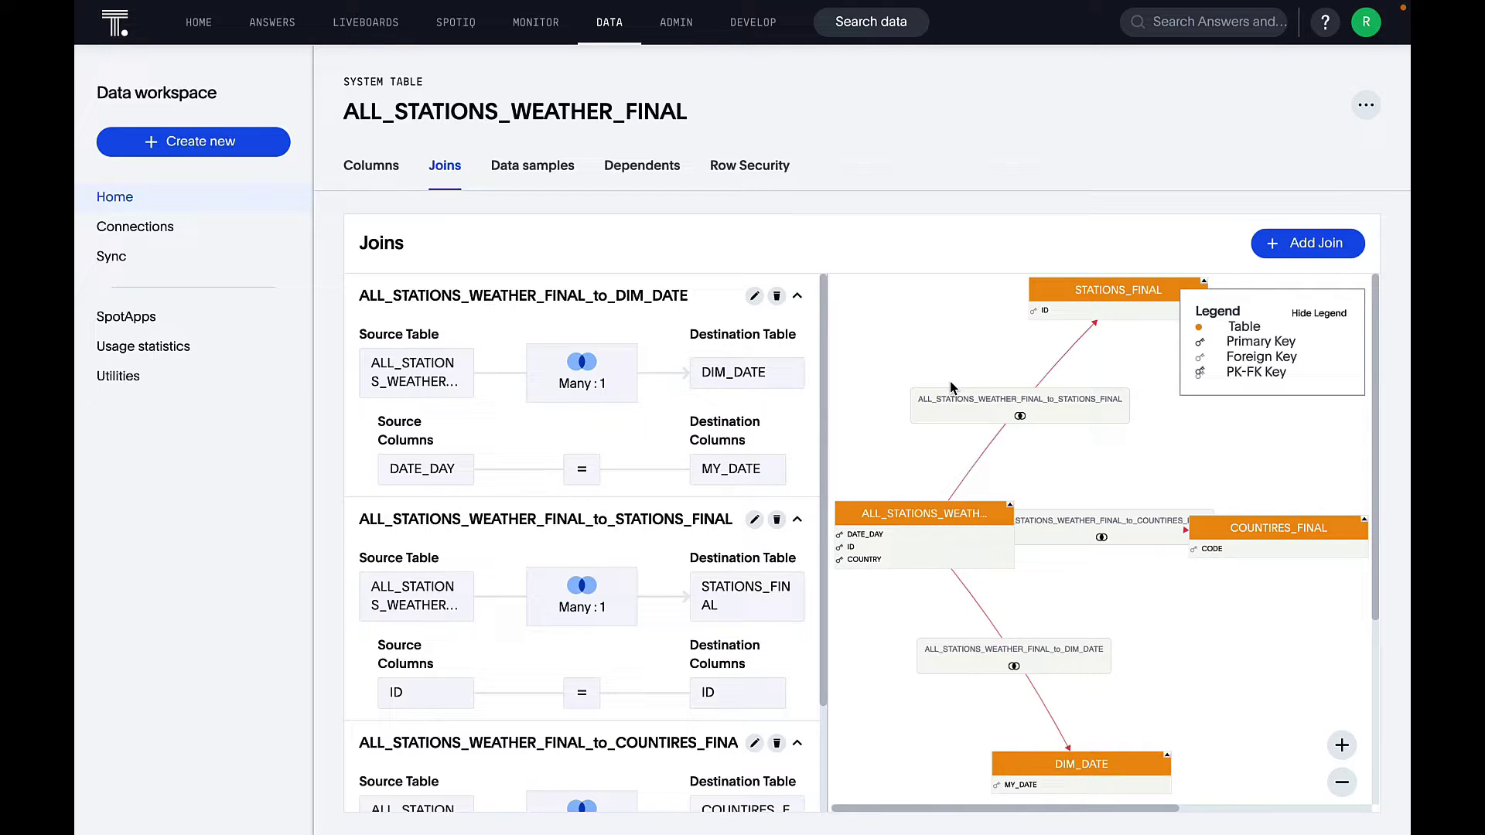
# Step: Edit the Impact on Flooding worksheet and expand COUNTIRES_FINAL to show its CODE and NAME columns
pyautogui.click(615, 31)
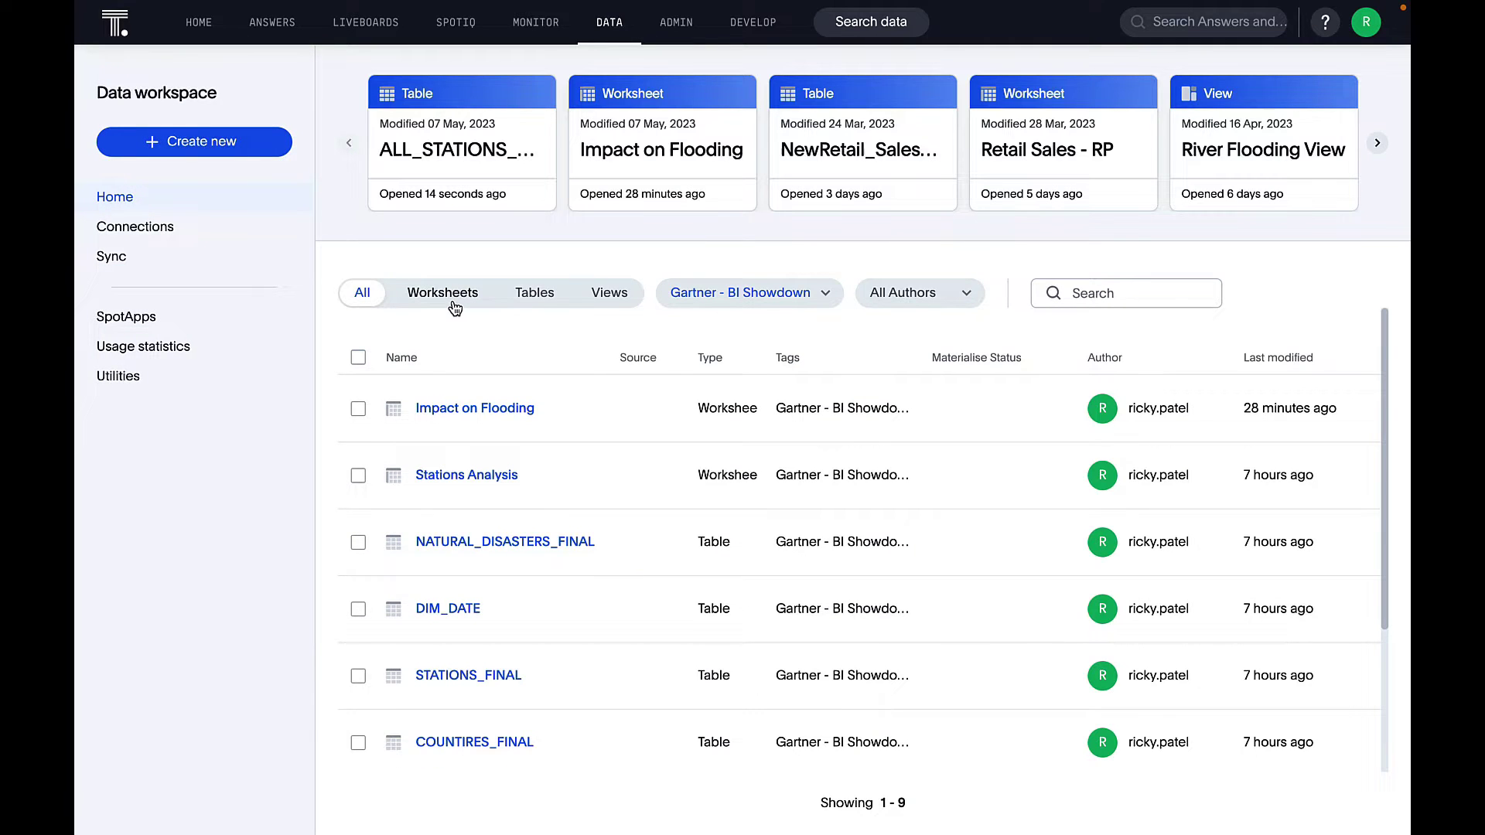
pyautogui.click(454, 308)
pyautogui.click(480, 409)
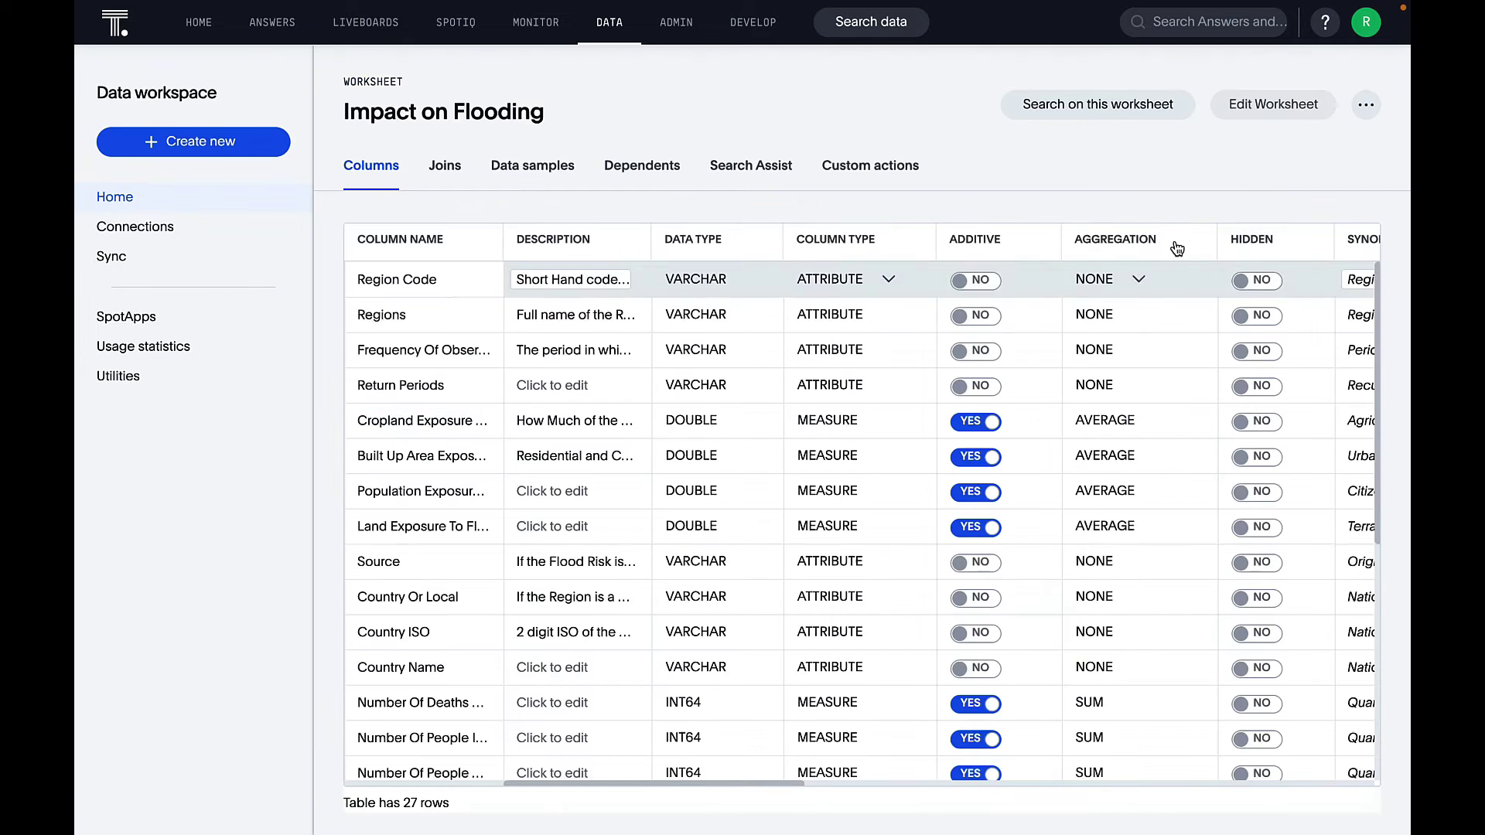
pyautogui.click(1280, 108)
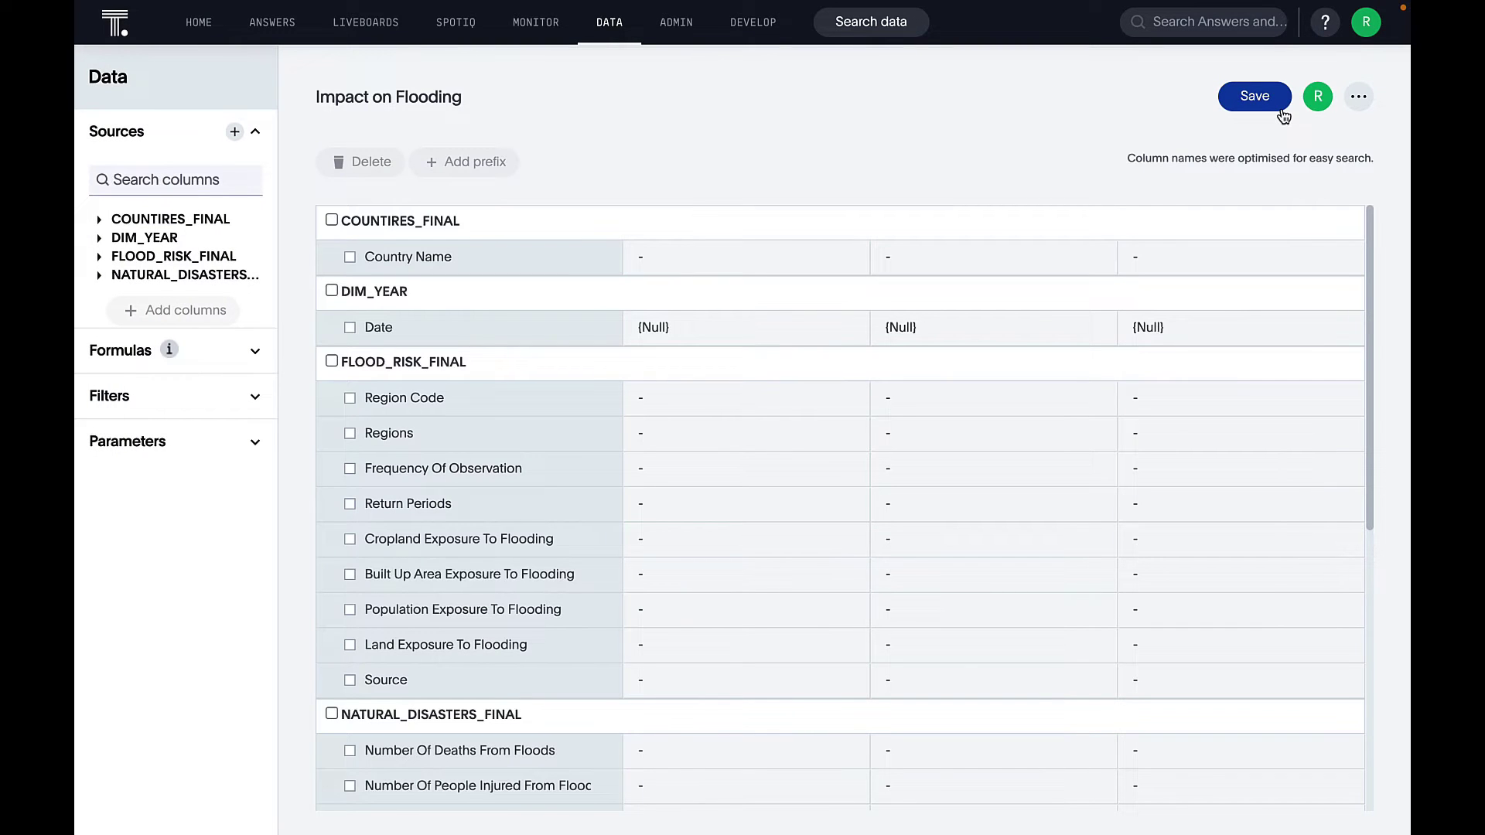
pyautogui.click(101, 223)
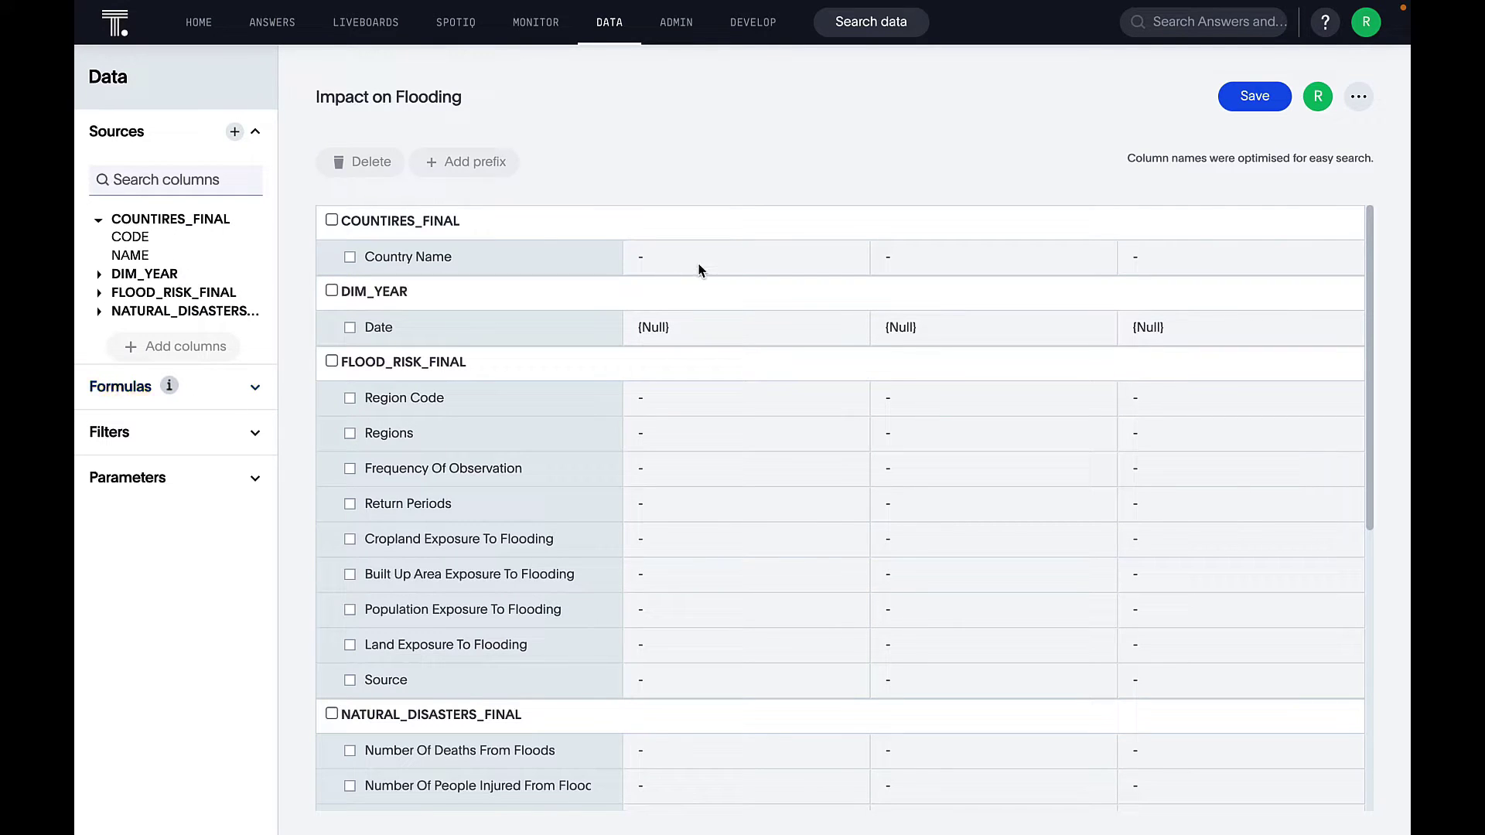
# Step: Reopen the Impact on Flooding worksheet's 27 columns and widen the Synonyms column to read entries like Territory Code
pyautogui.click(610, 22)
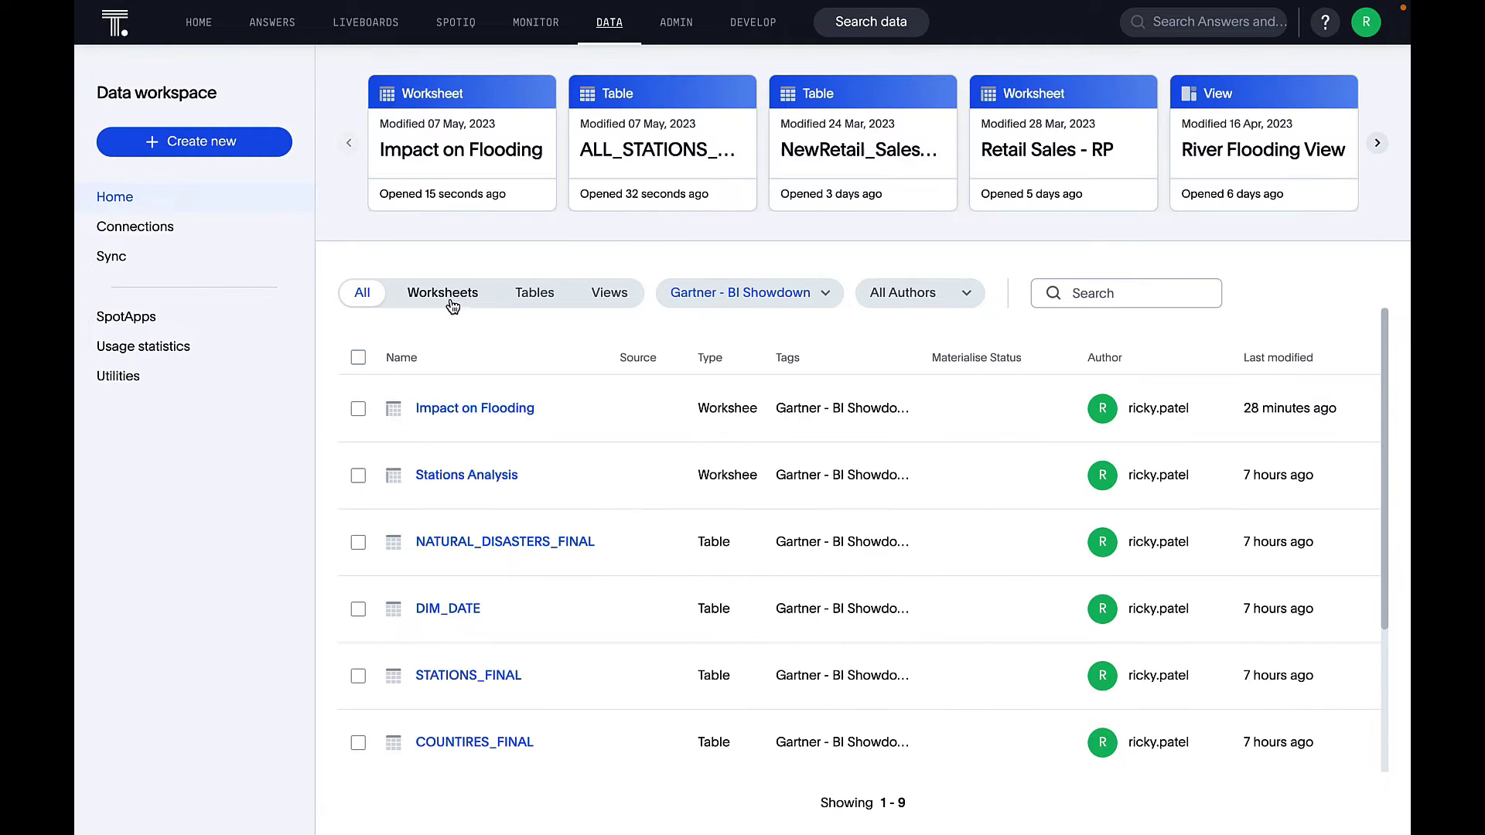
pyautogui.click(457, 294)
pyautogui.click(470, 411)
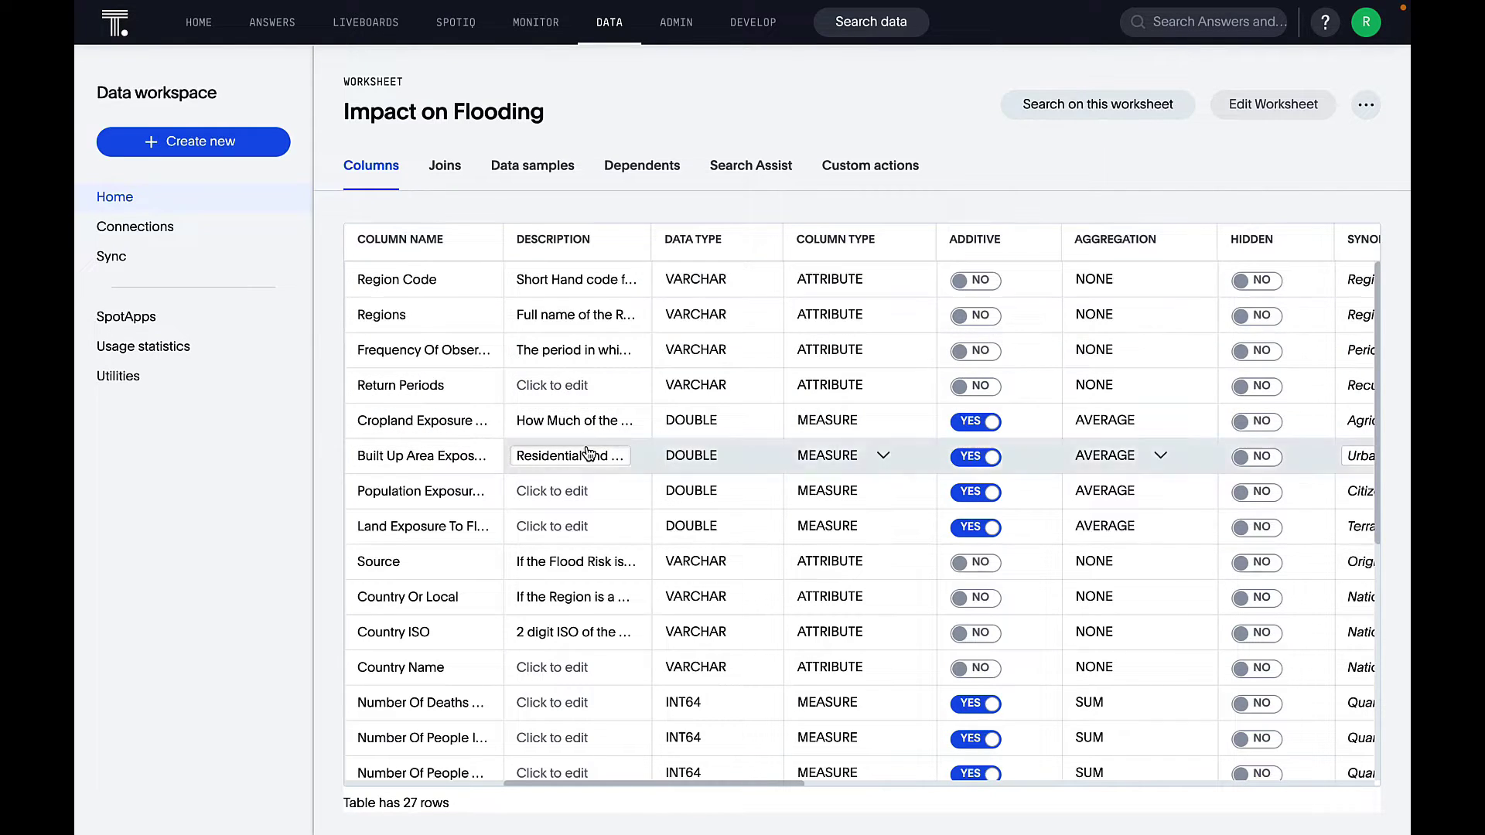
pyautogui.hscroll(5, 706, 483)
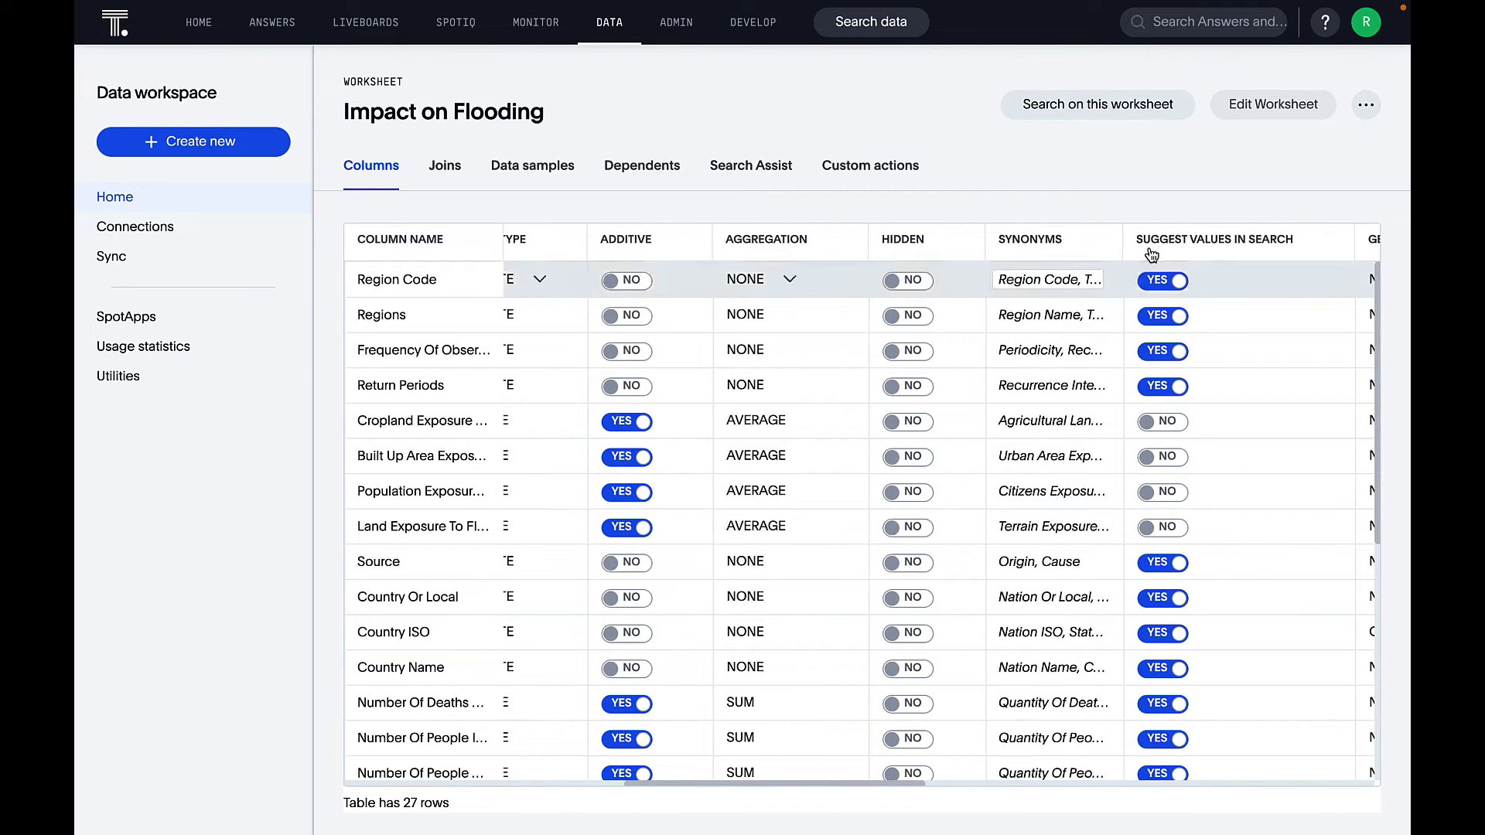
pyautogui.moveTo(1125, 239); pyautogui.dragTo(1259, 240)
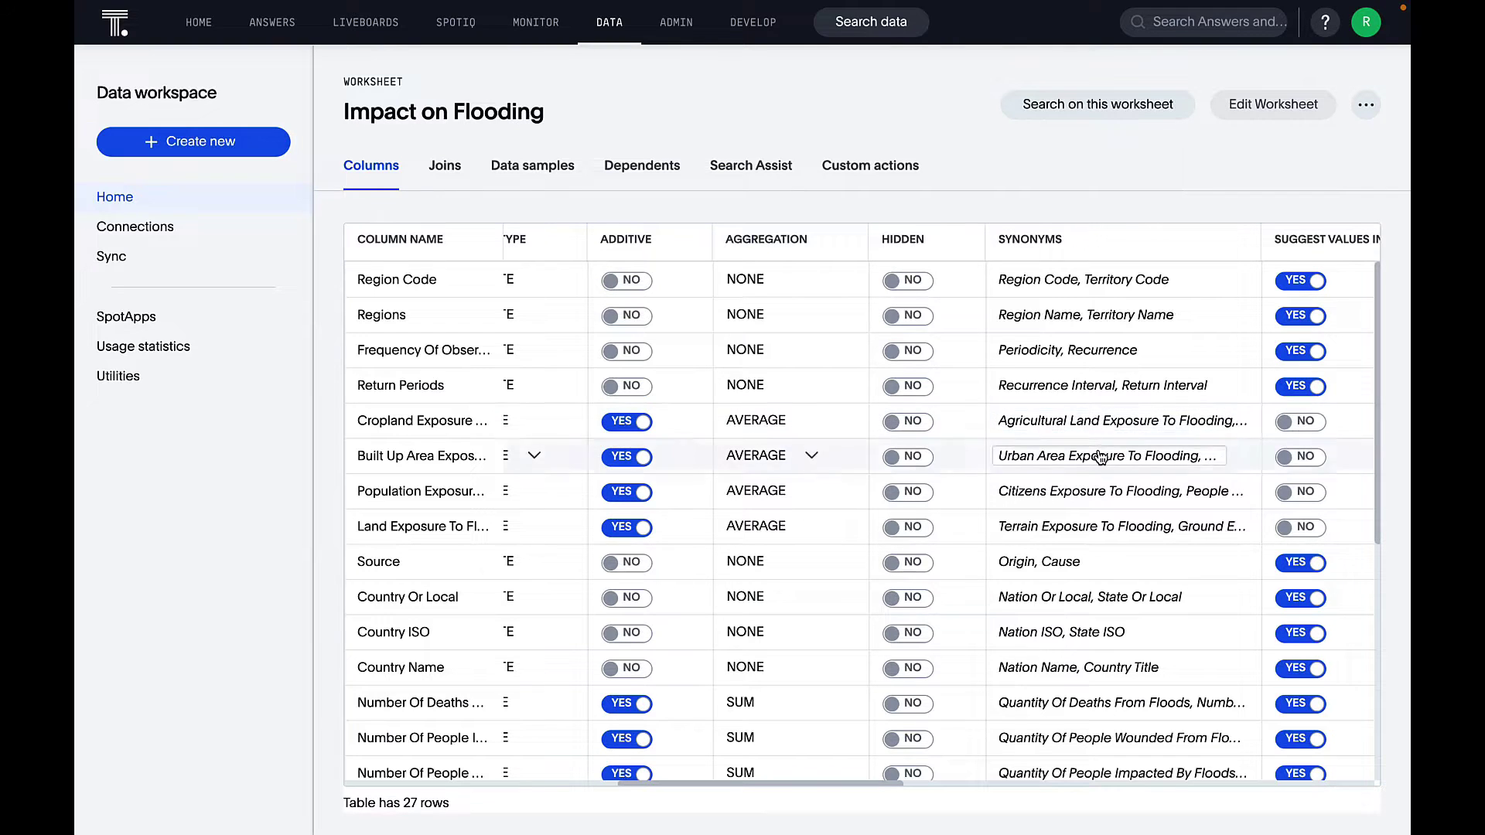
# Step: Check sharing access for the Impact on Flooding worksheet without adding any users or groups
pyautogui.click(189, 204)
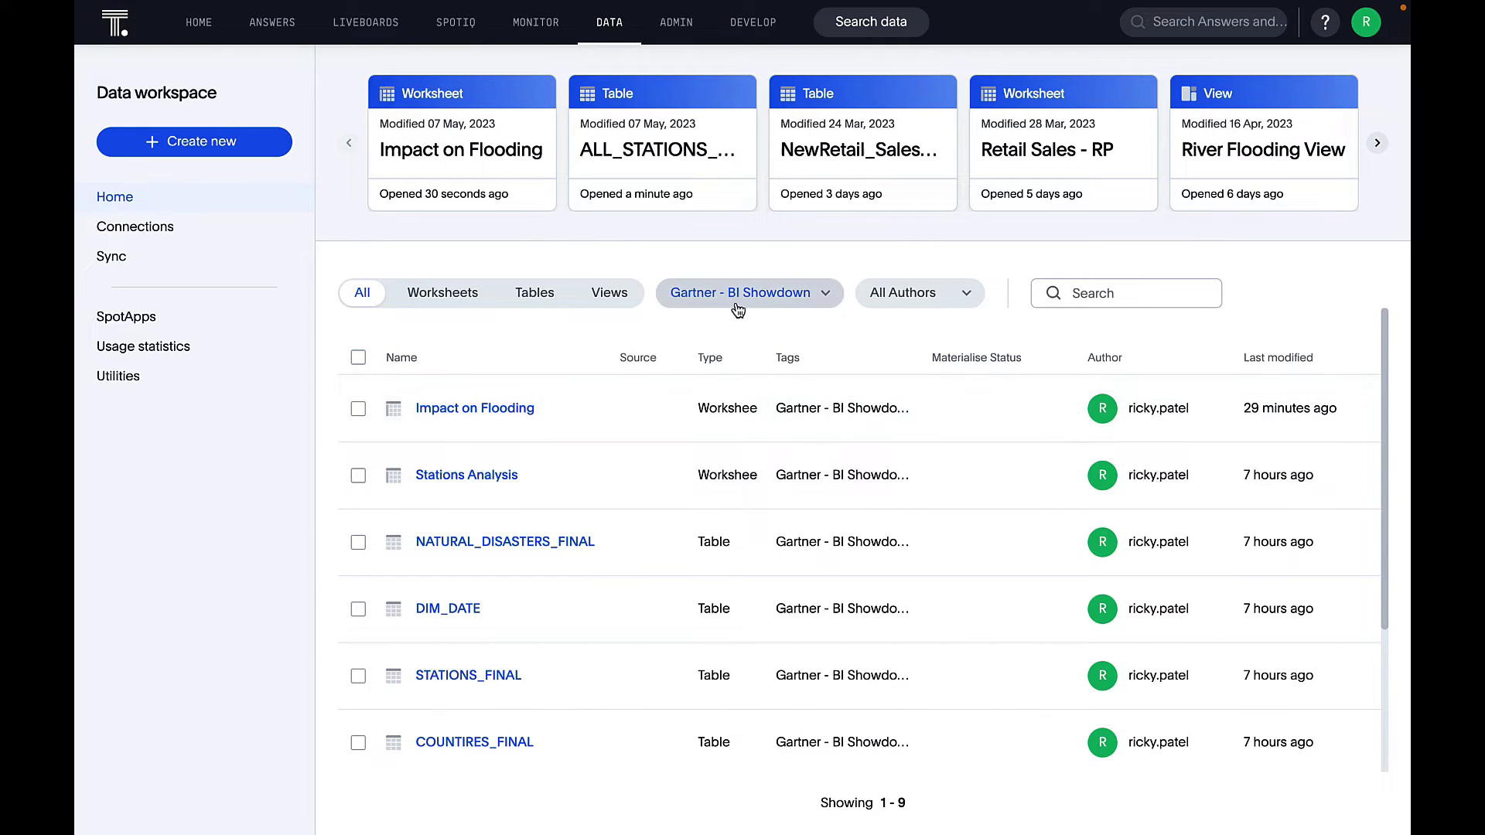
pyautogui.click(451, 302)
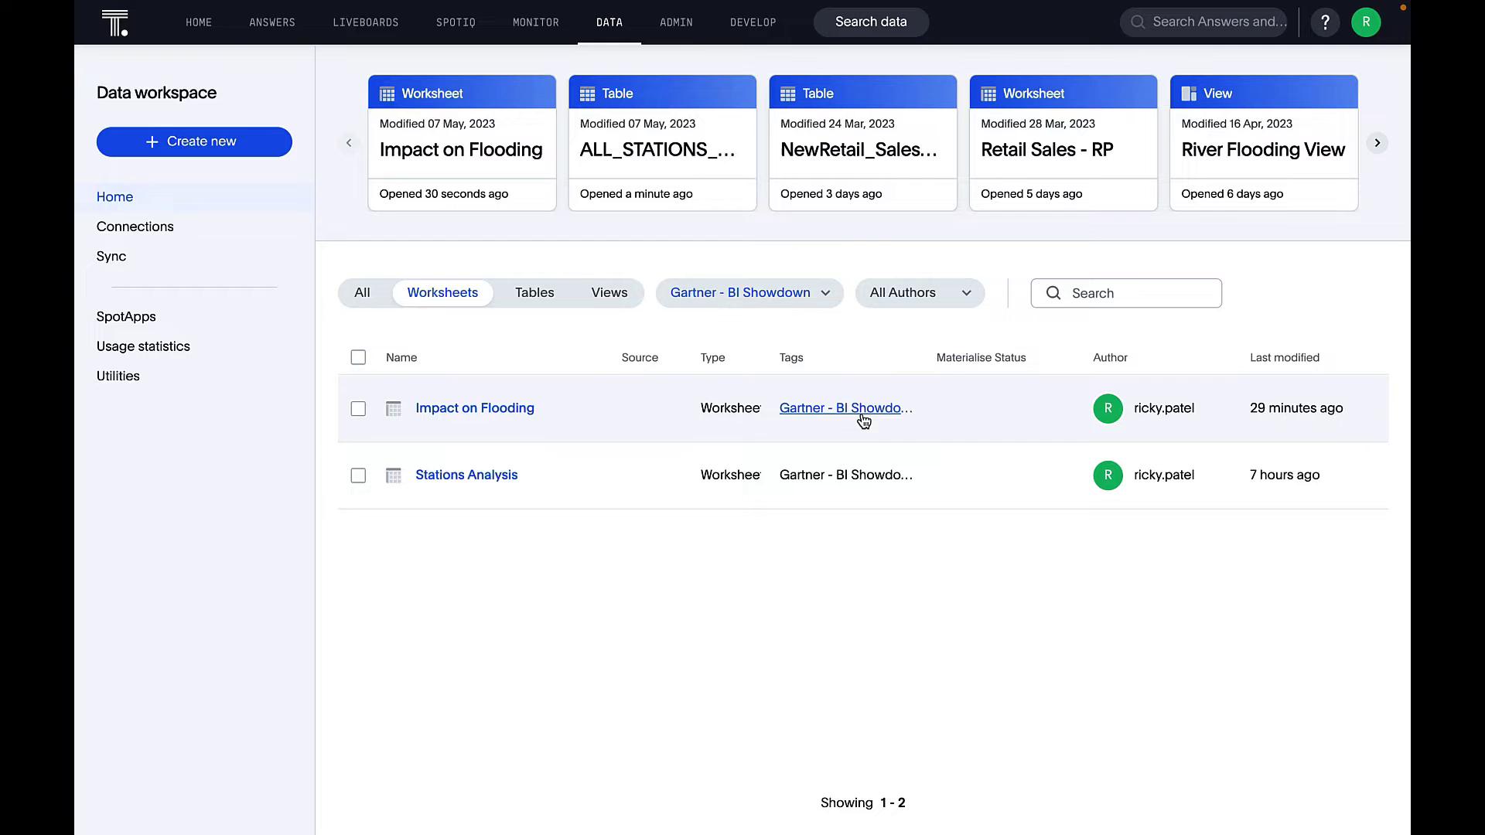
pyautogui.click(358, 410)
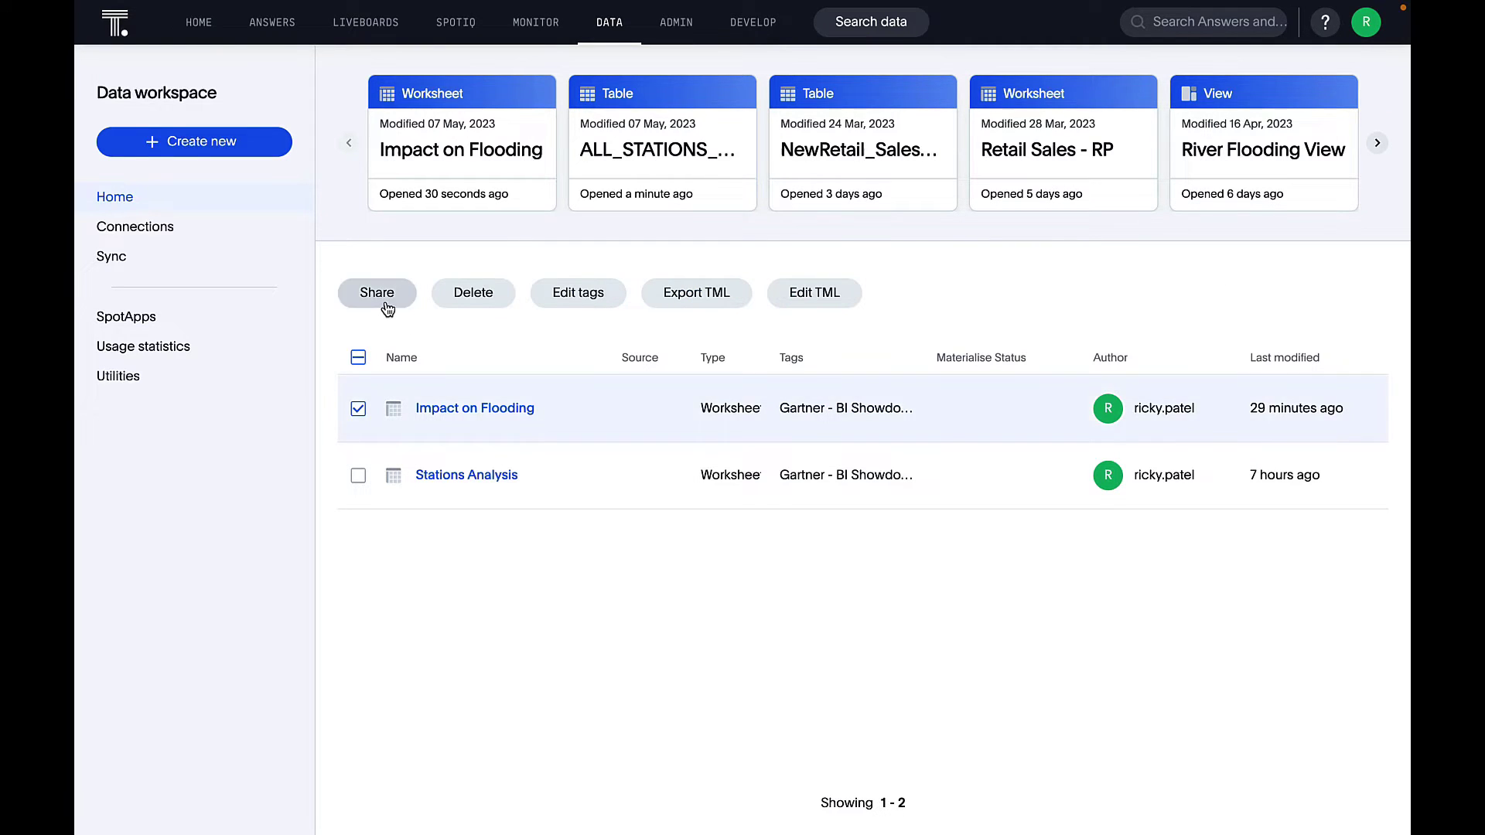
pyautogui.click(377, 294)
pyautogui.click(715, 441)
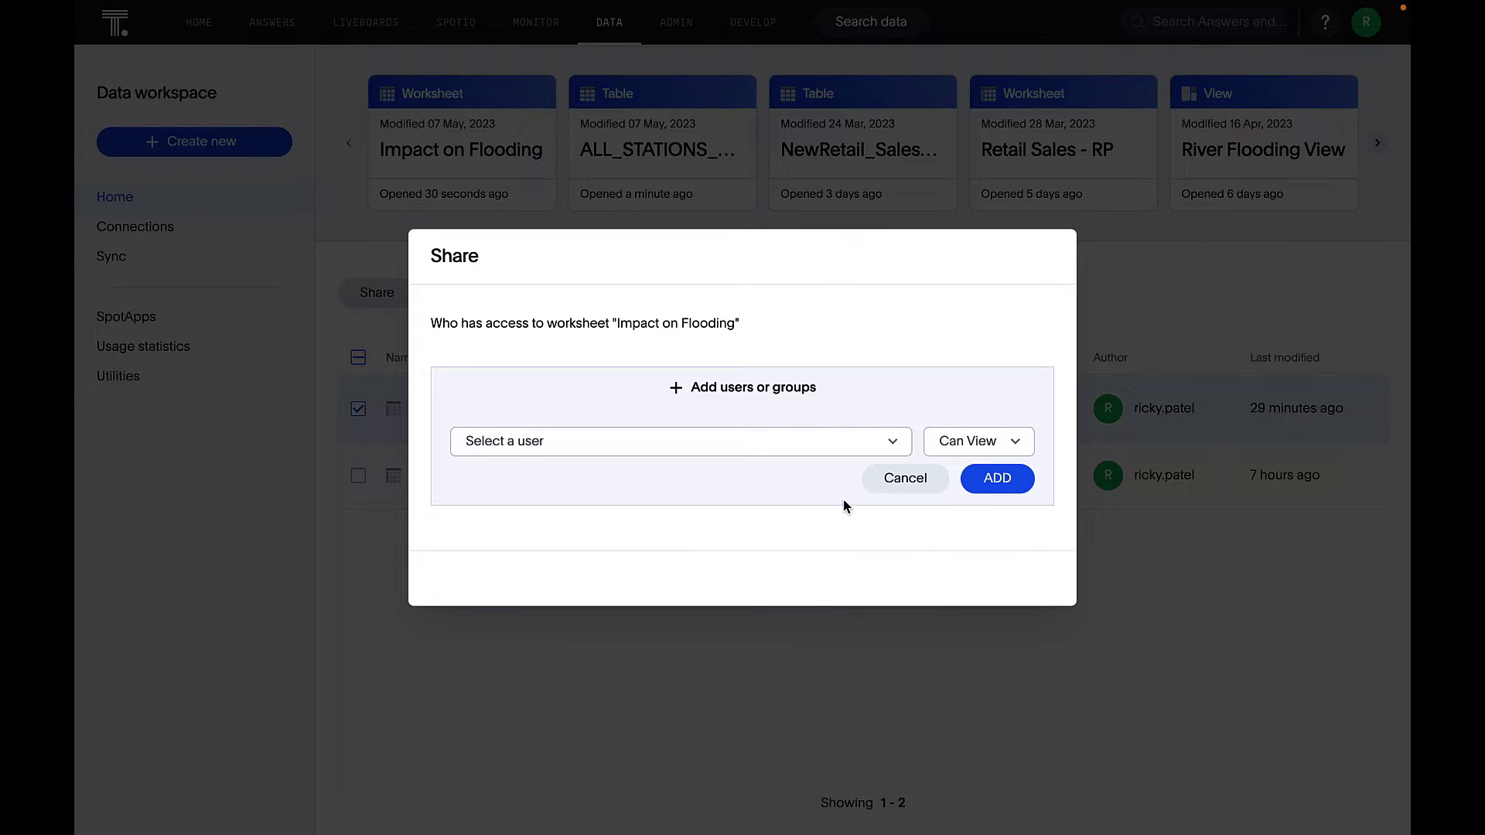
pyautogui.click(905, 479)
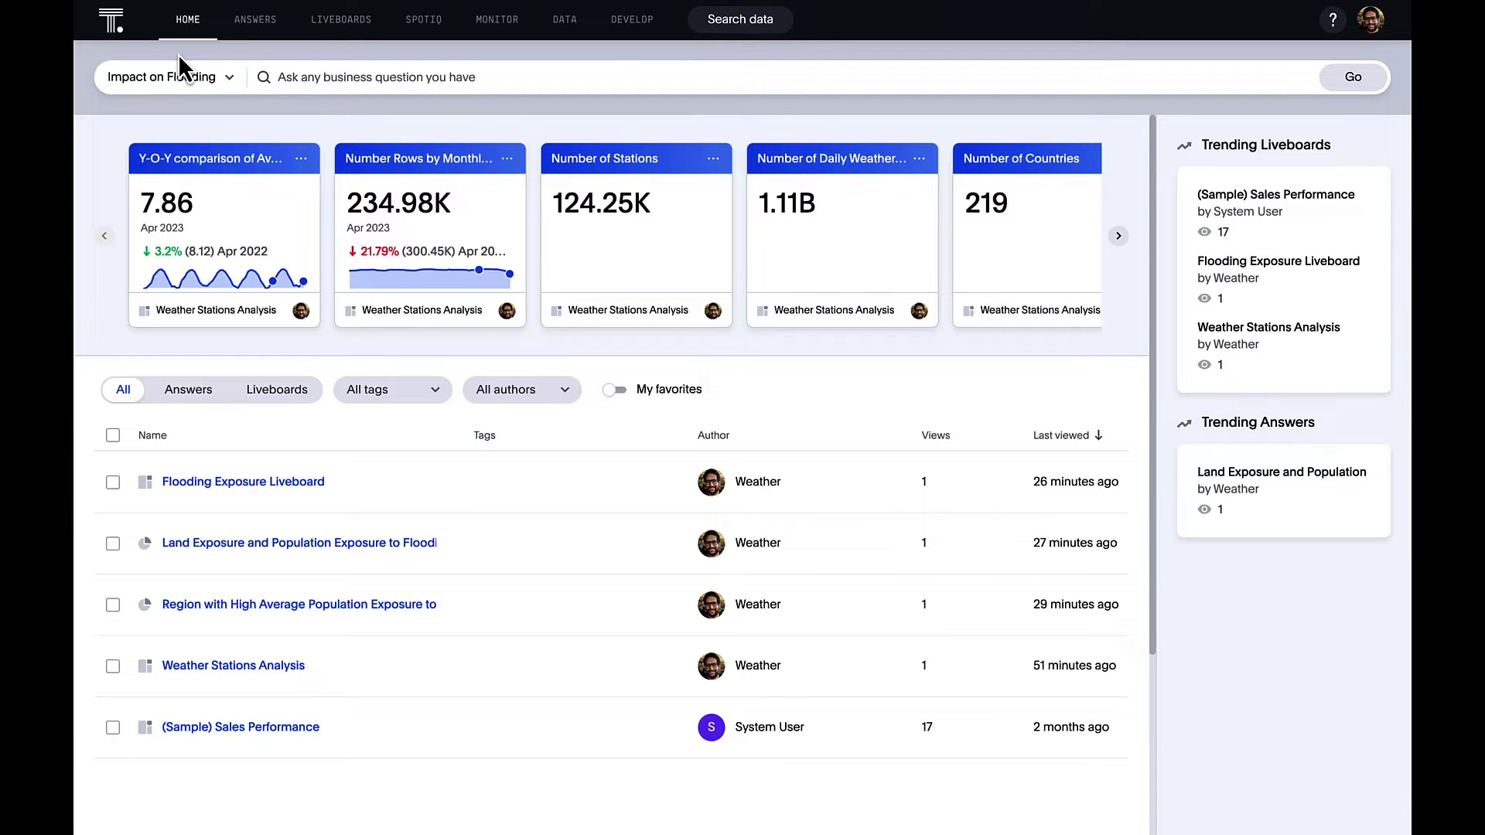
# Step: Ask 'which countries have the highest population exposed to flooding in 2020?'
pyautogui.click(321, 75)
pyautogui.write('which countries have the highest population exposed to flooding in 2020?')
pyautogui.press('Return')
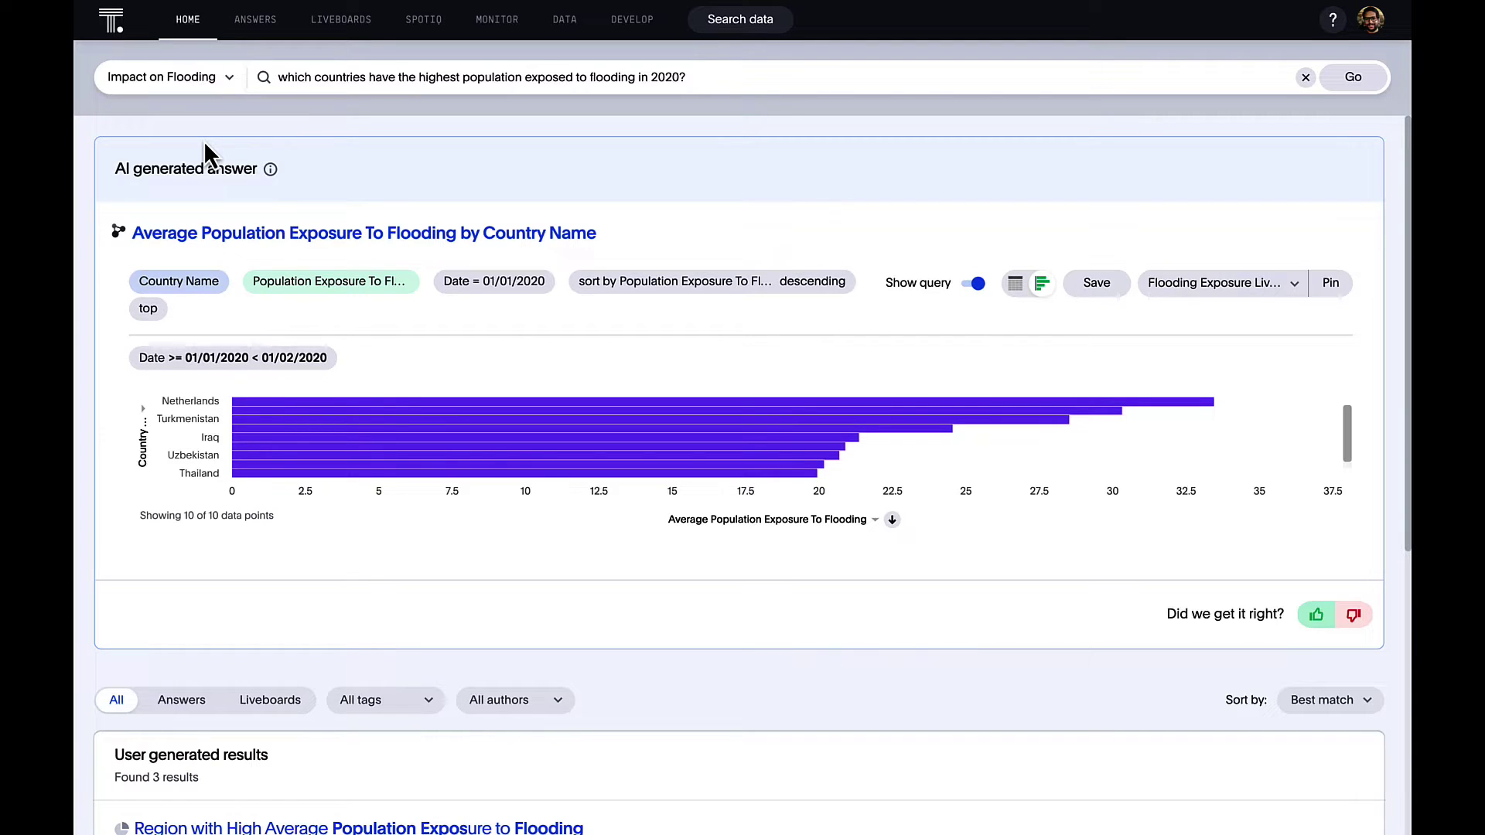
# Step: Preview the Region with High Average Population Exposure to Flooding chart, then mark the AI answer correct
pyautogui.scroll(-5, 205, 145)
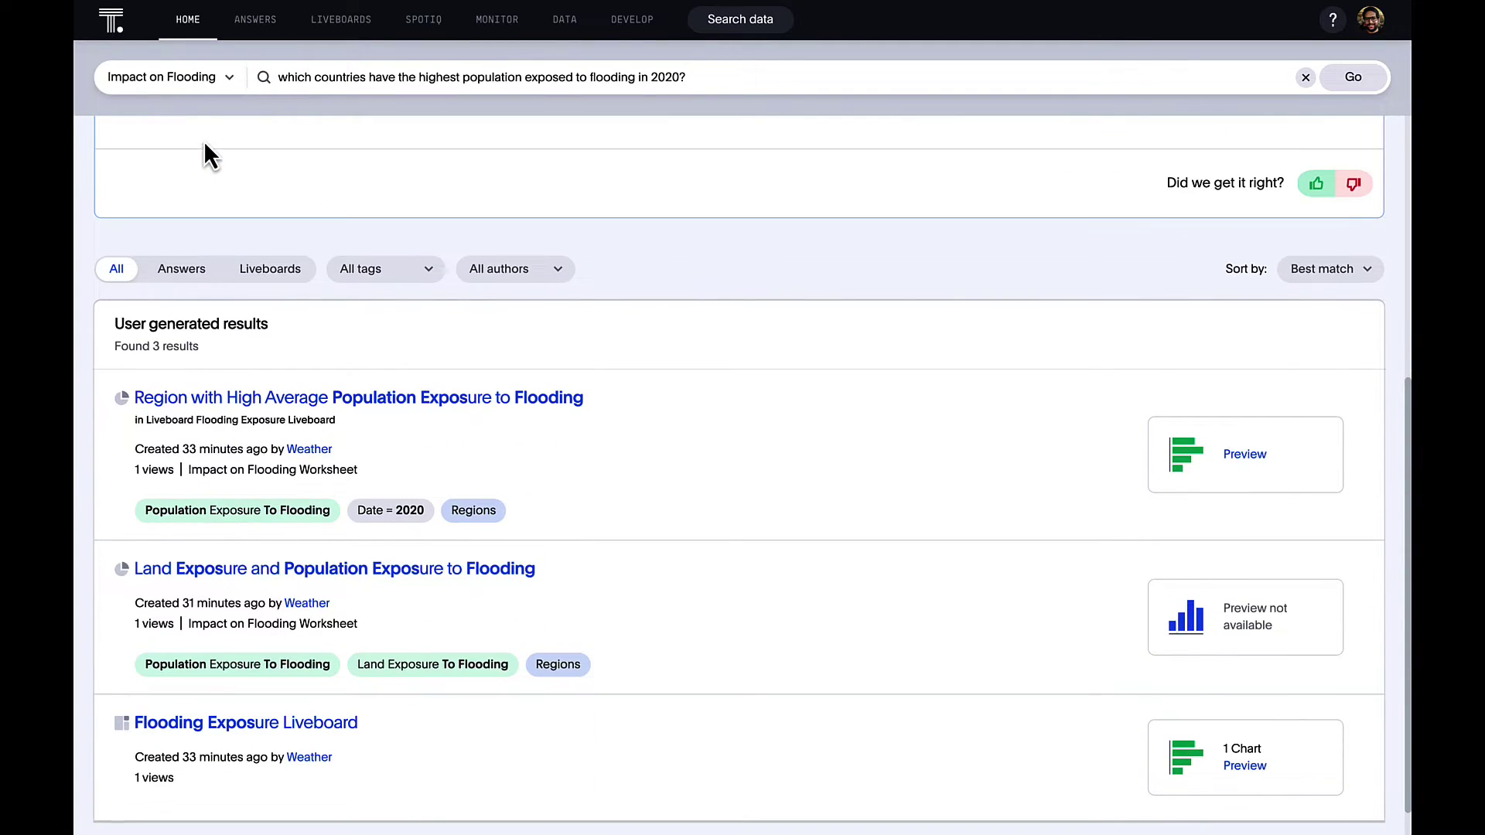
pyautogui.click(1249, 451)
pyautogui.click(921, 456)
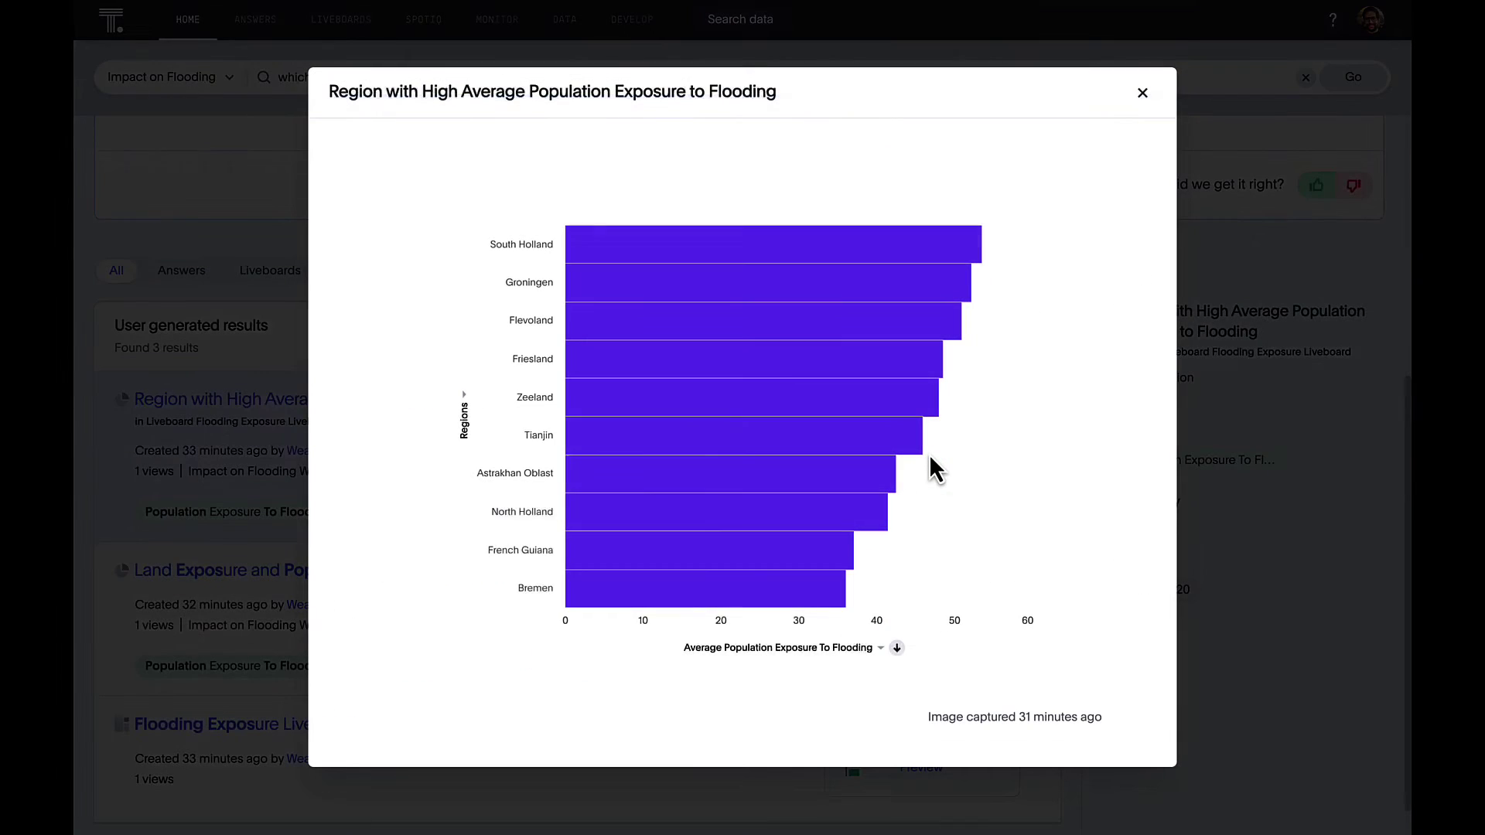
pyautogui.click(1143, 94)
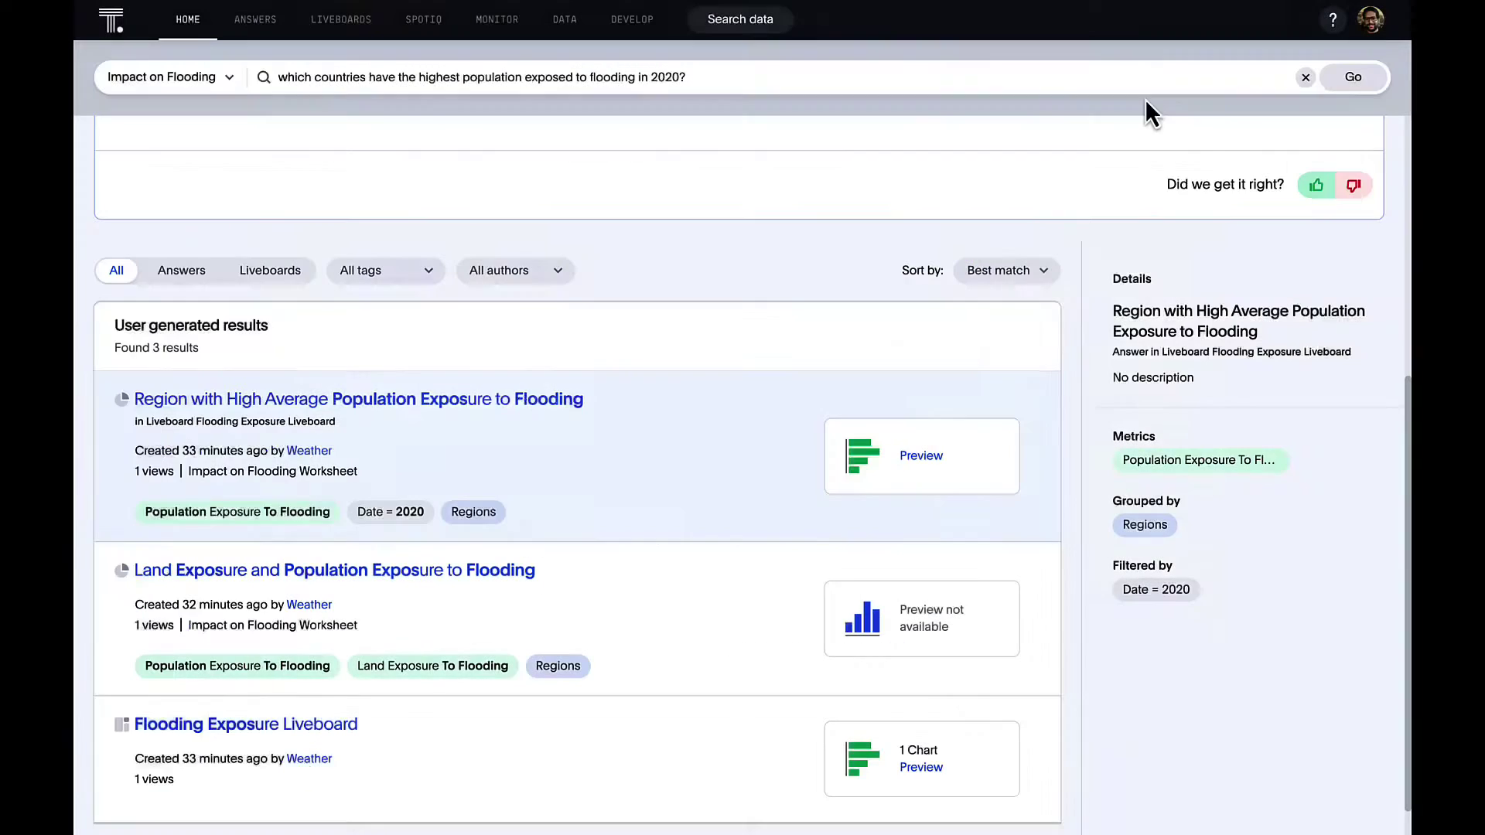
pyautogui.scroll(5, 1009, 196)
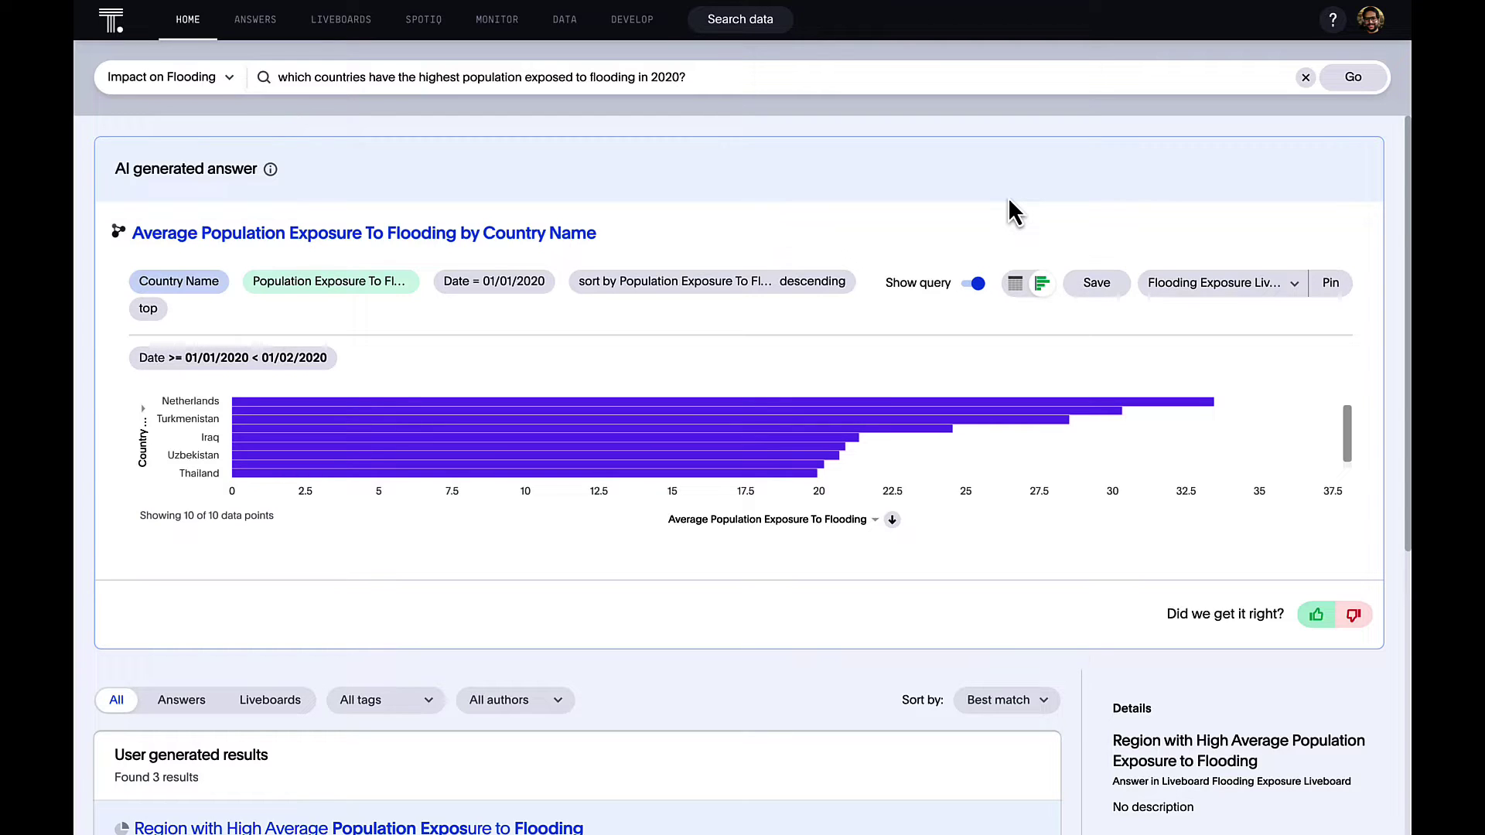
pyautogui.click(1312, 616)
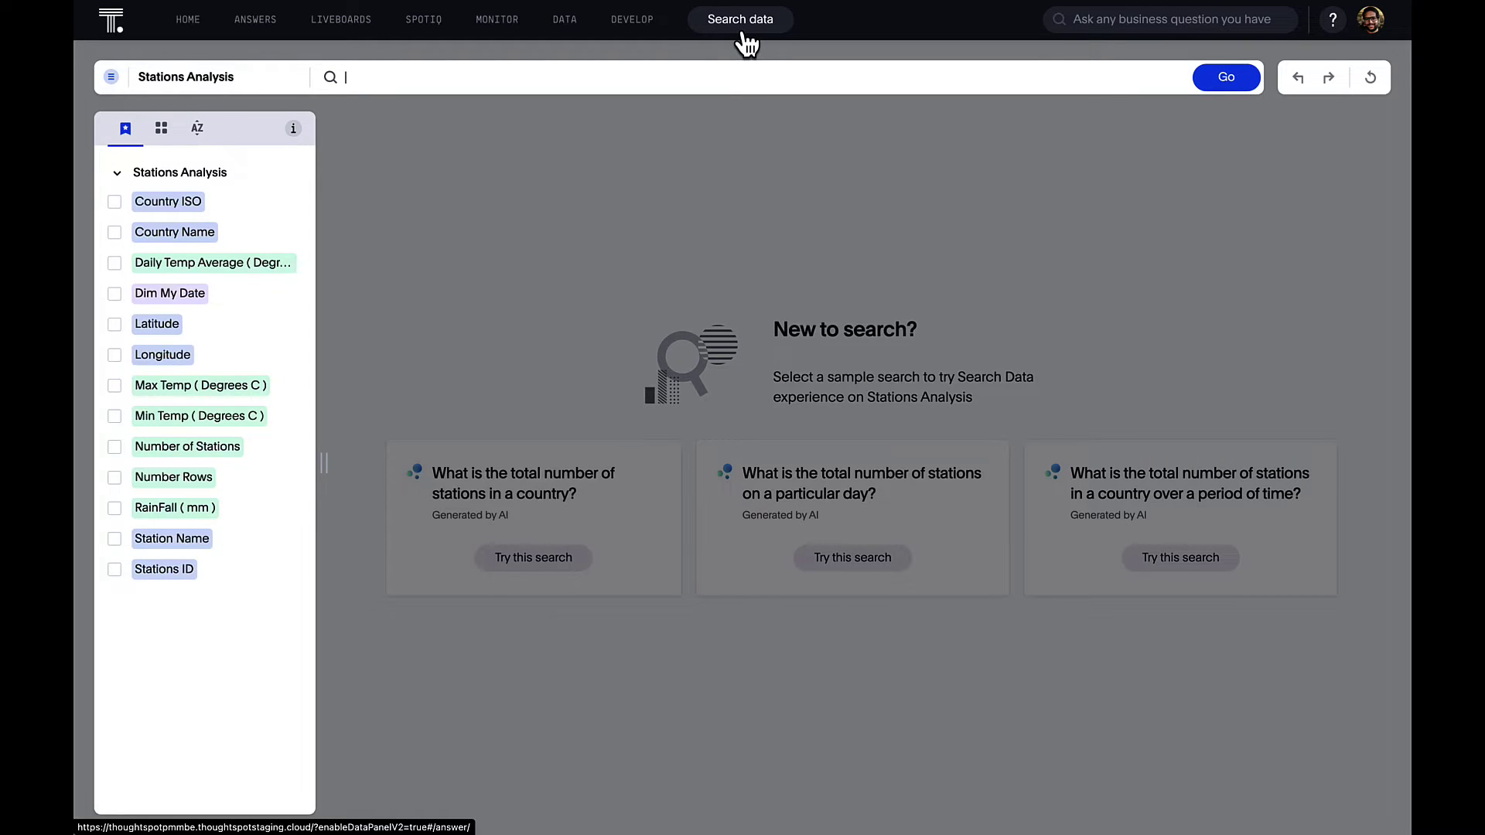
# Step: Search 'rainfall last 4 years' to get total RainFall ( mm ) of 27.35
pyautogui.write('rainfall')
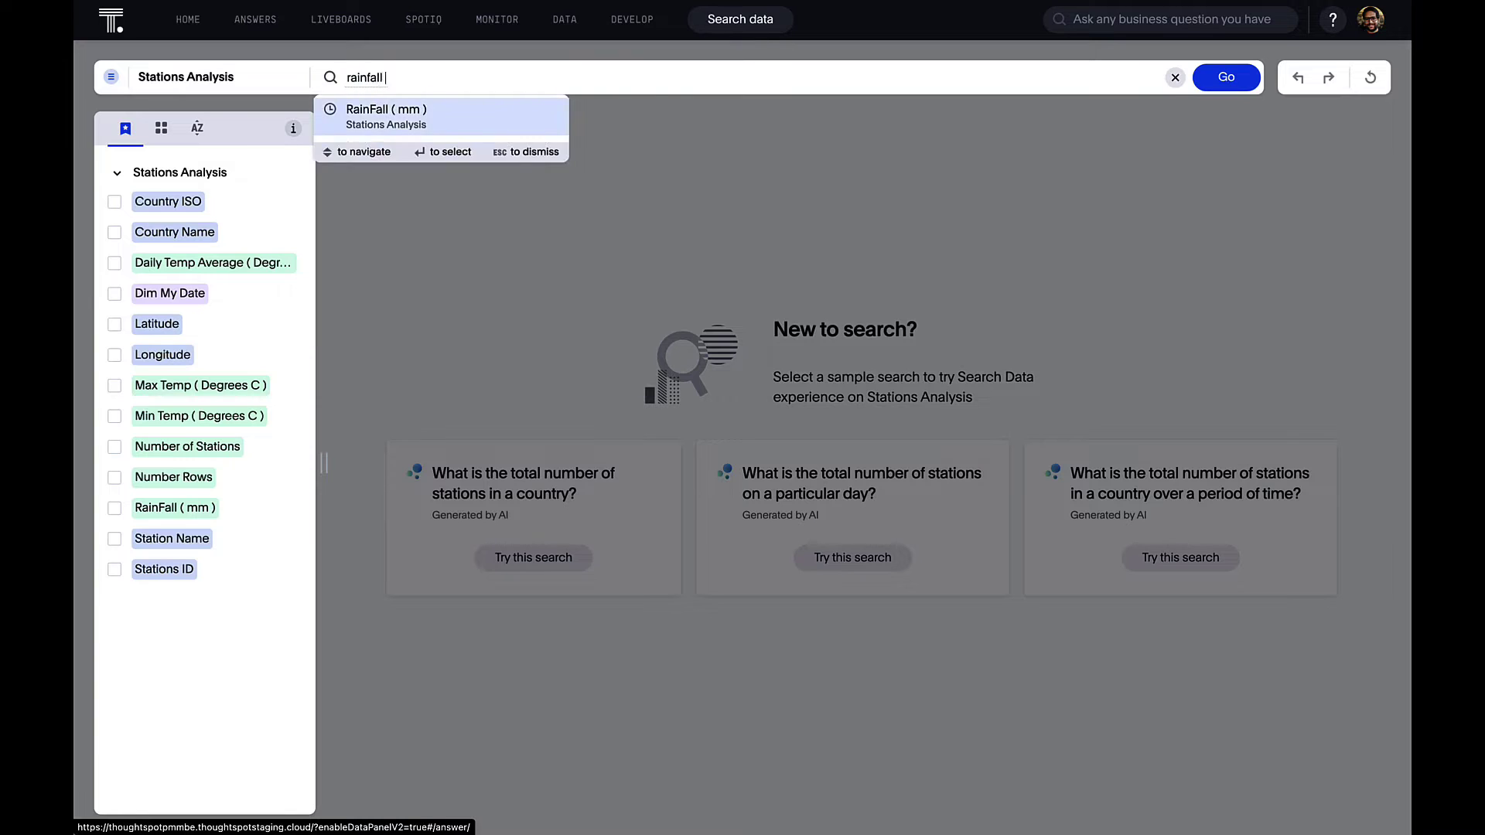
pyautogui.press('Return')
pyautogui.write('last 4 years')
pyautogui.press('Return')
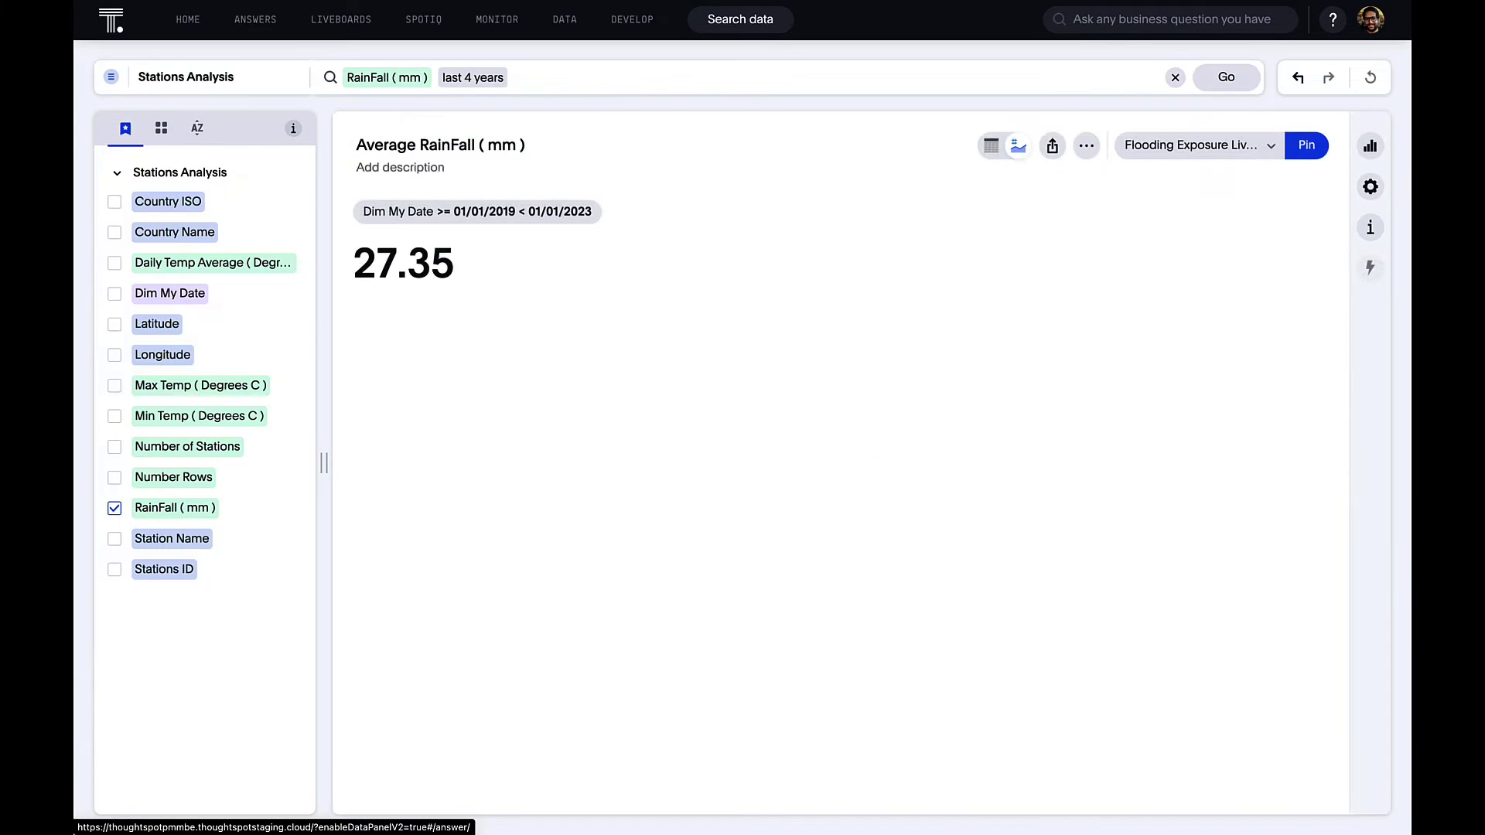
# Step: Run a SpotIQ analysis of the rainfall answer across eight columns
pyautogui.click(1085, 146)
pyautogui.click(996, 408)
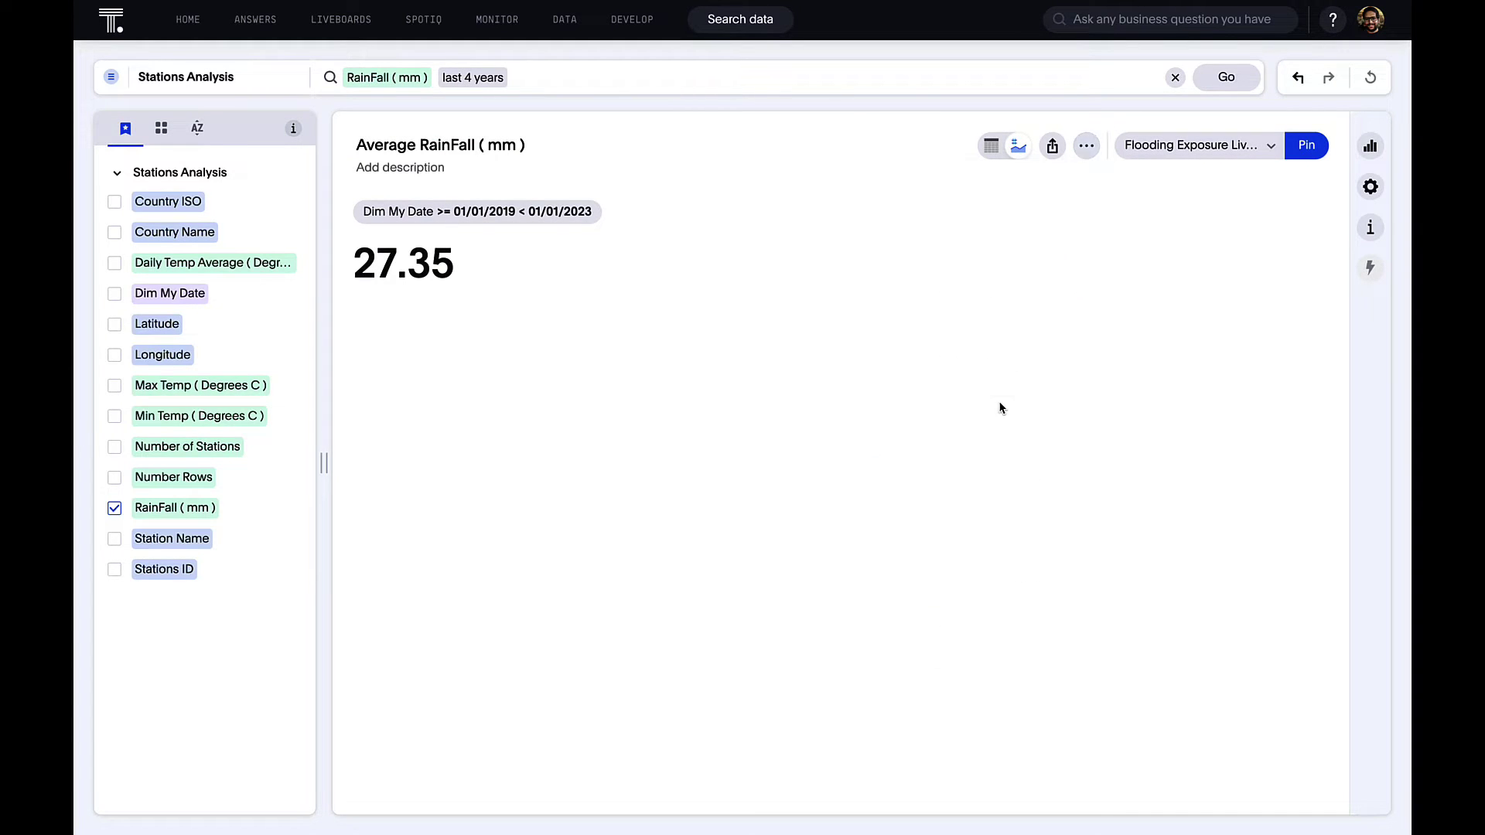
pyautogui.click(992, 741)
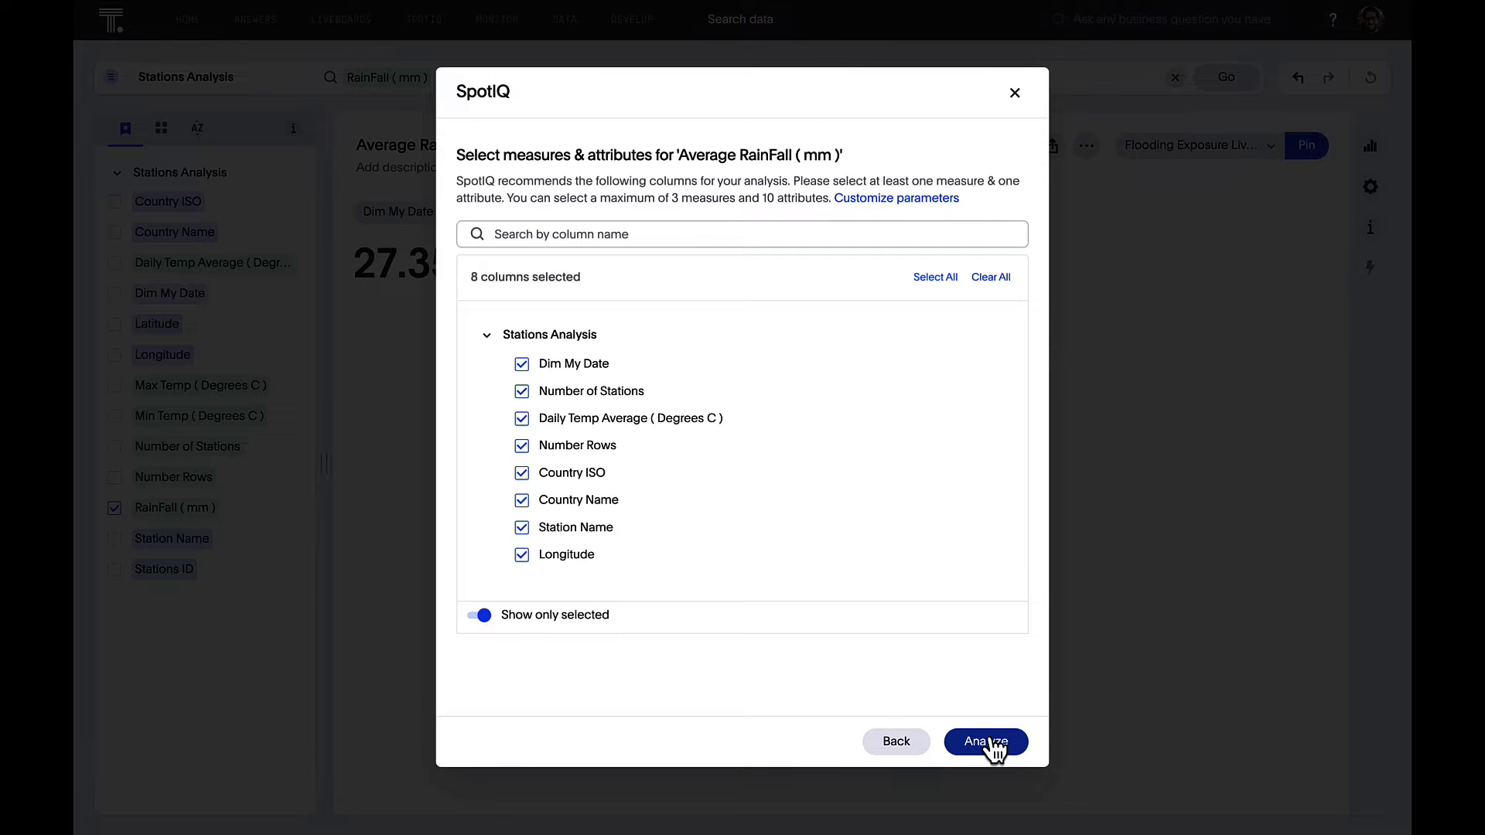
pyautogui.click(989, 742)
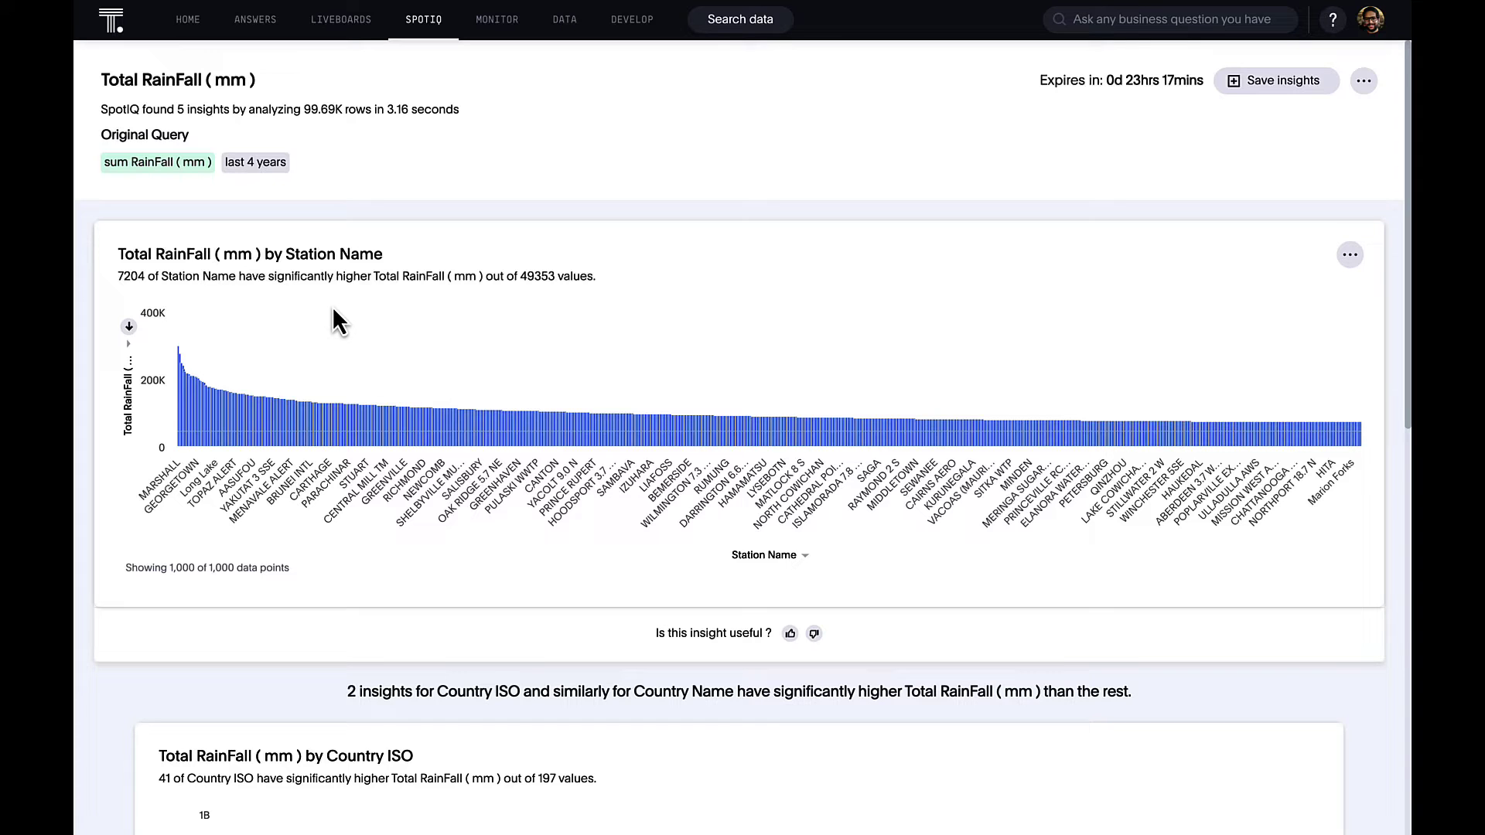
# Step: Pin the rainfall-by-date insight to the Flooding Exposure Liveboard
pyautogui.scroll(-5, 333, 317)
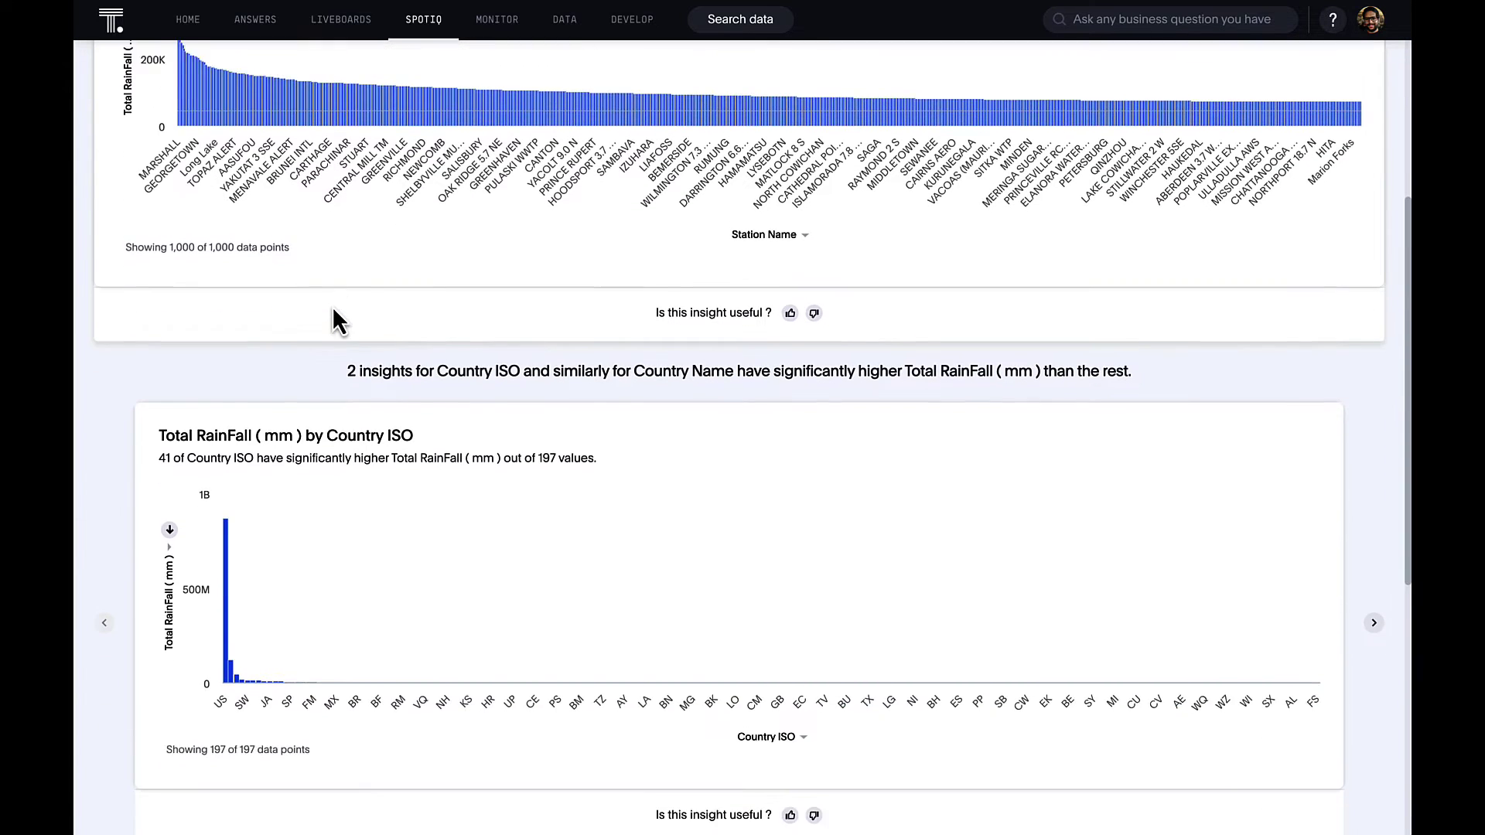
pyautogui.scroll(-1, 333, 317)
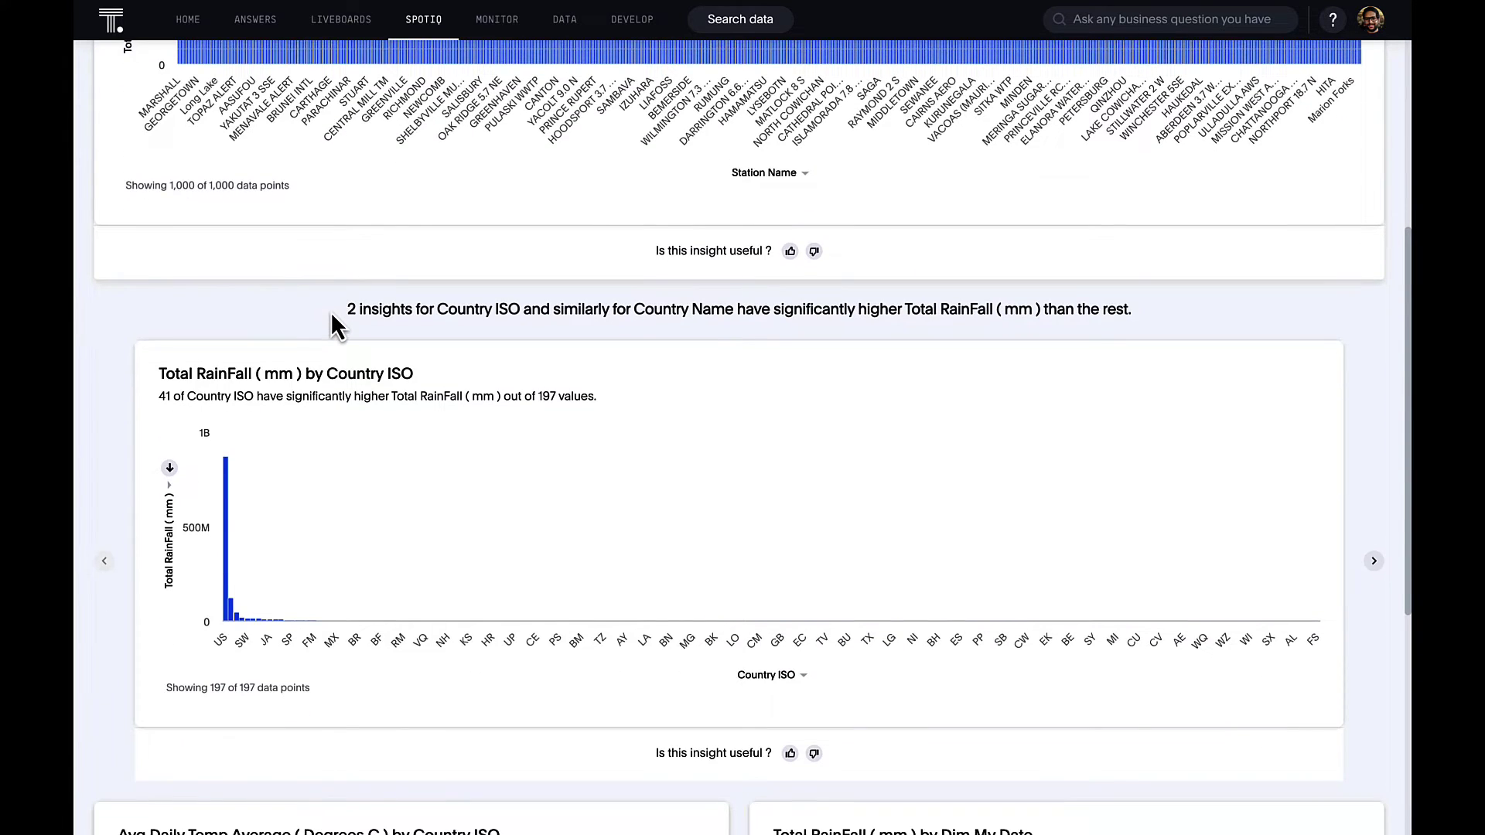
pyautogui.scroll(-6, 331, 312)
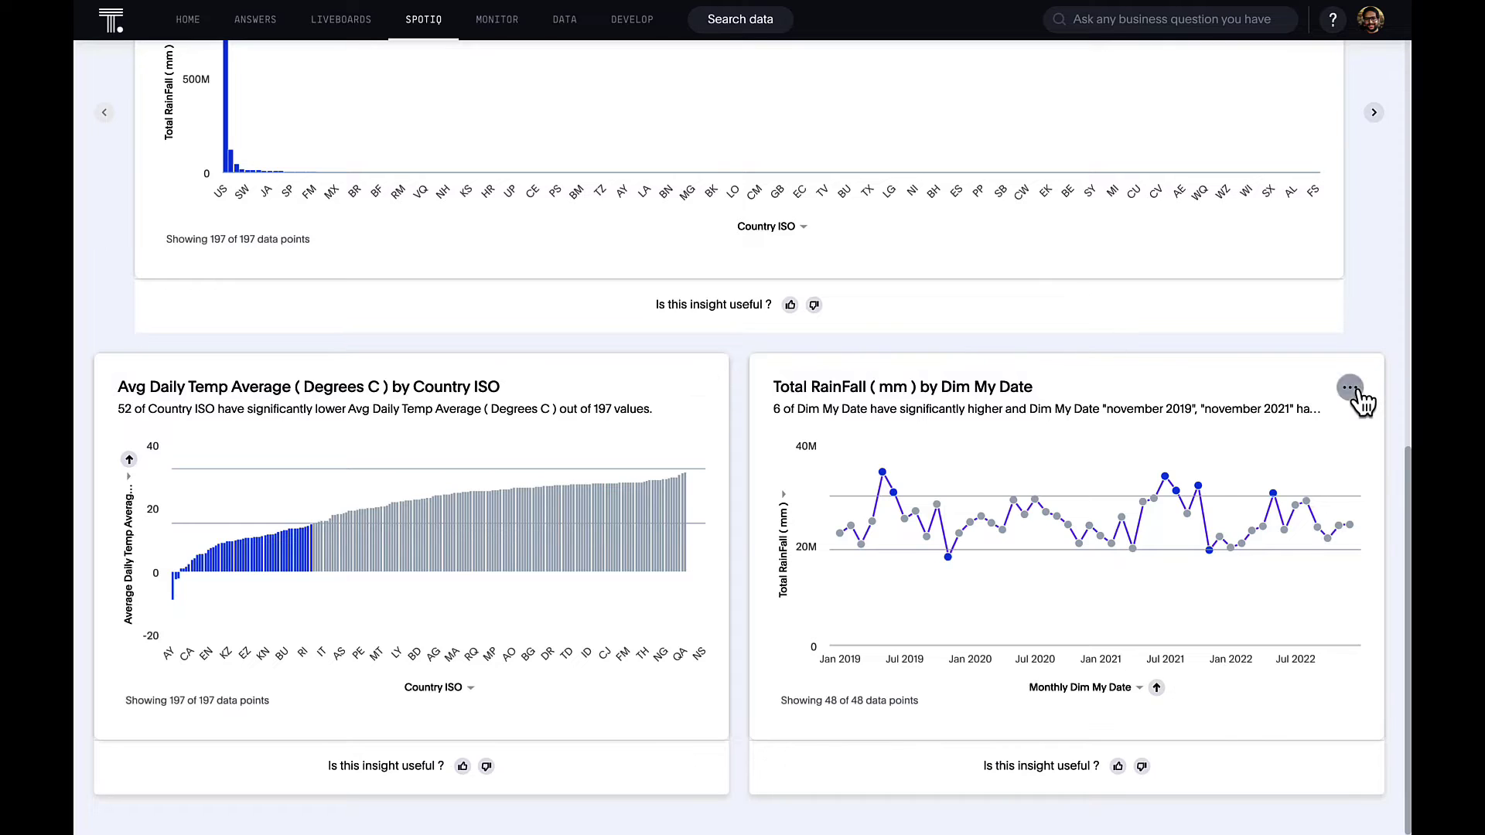
pyautogui.click(1354, 392)
pyautogui.click(1317, 460)
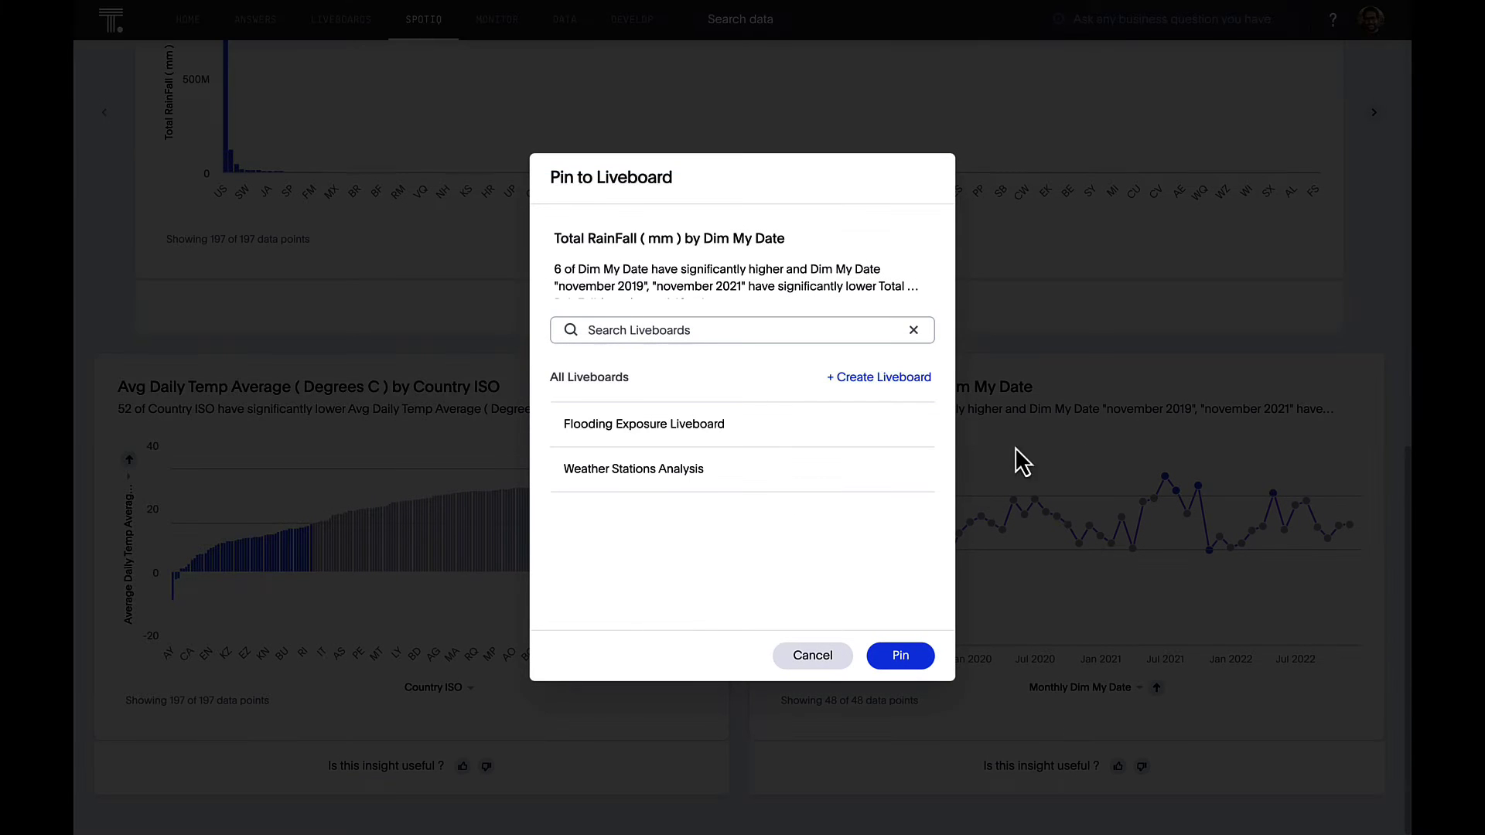
pyautogui.click(906, 435)
pyautogui.click(916, 657)
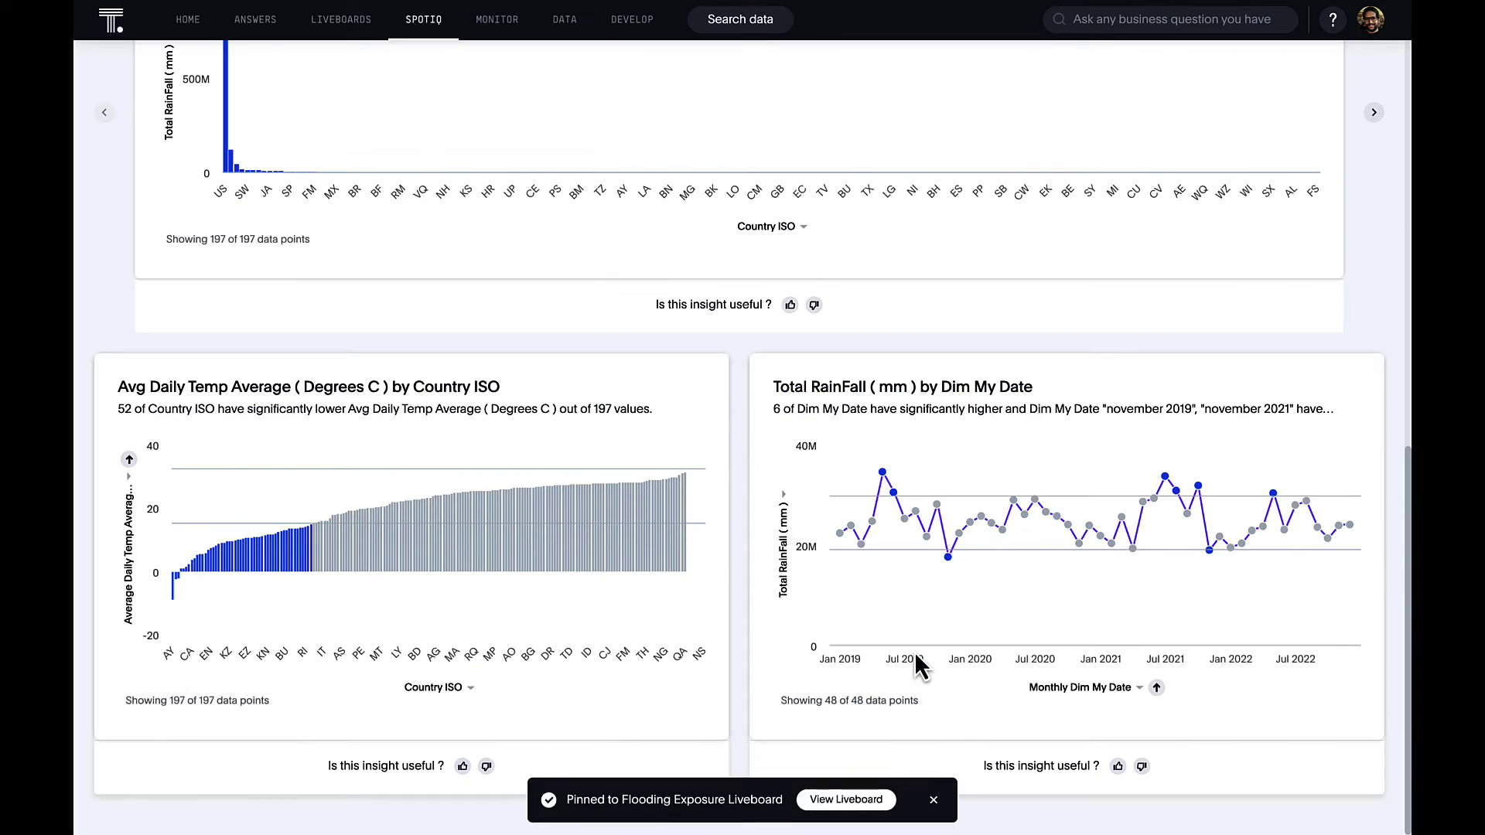
# Step: Drill the May 2019 rainfall point down by Country Name into a map
pyautogui.rightClick(883, 473)
pyautogui.click(931, 555)
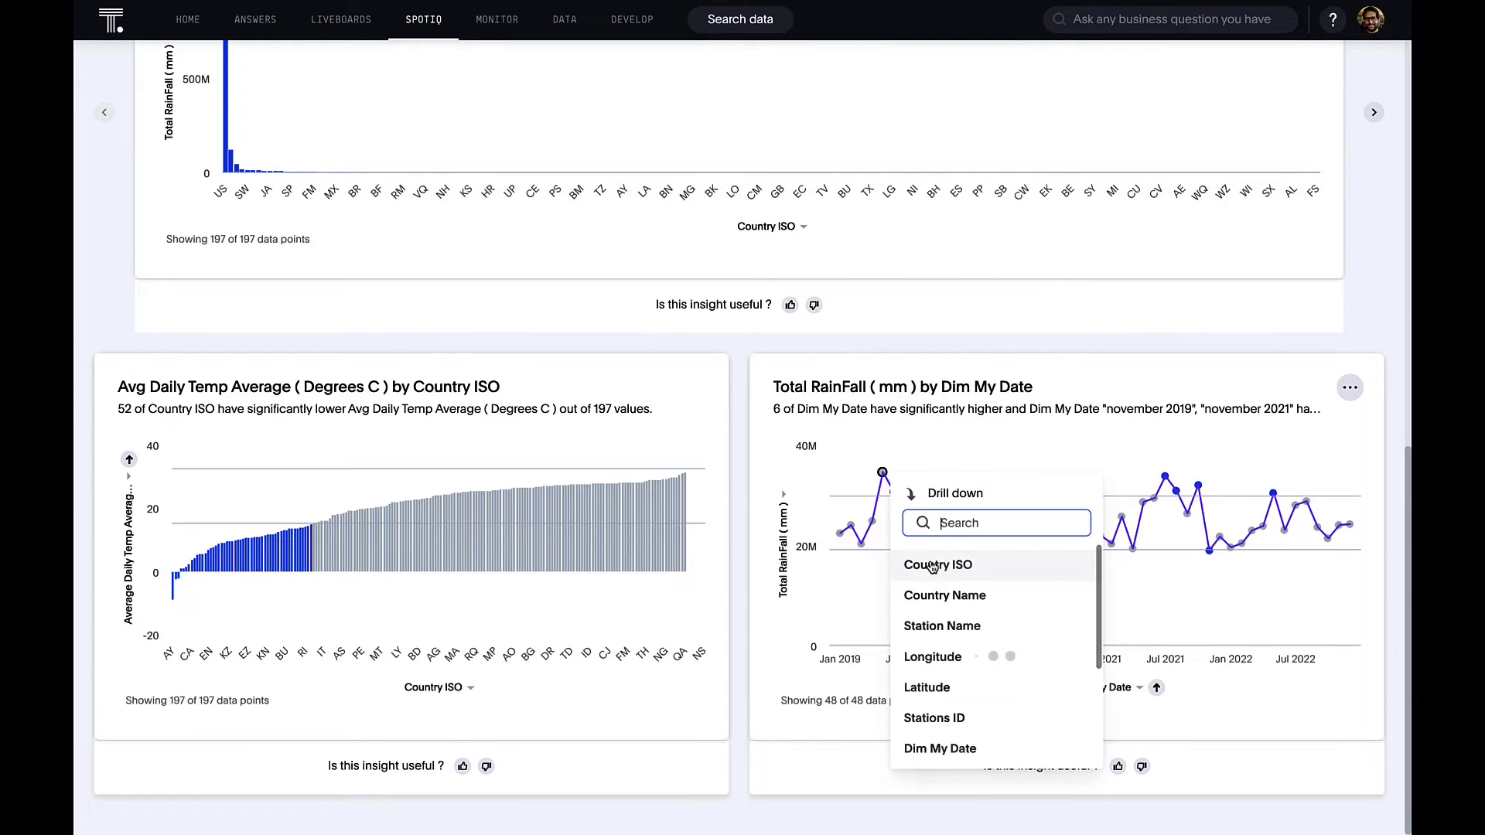
pyautogui.click(936, 606)
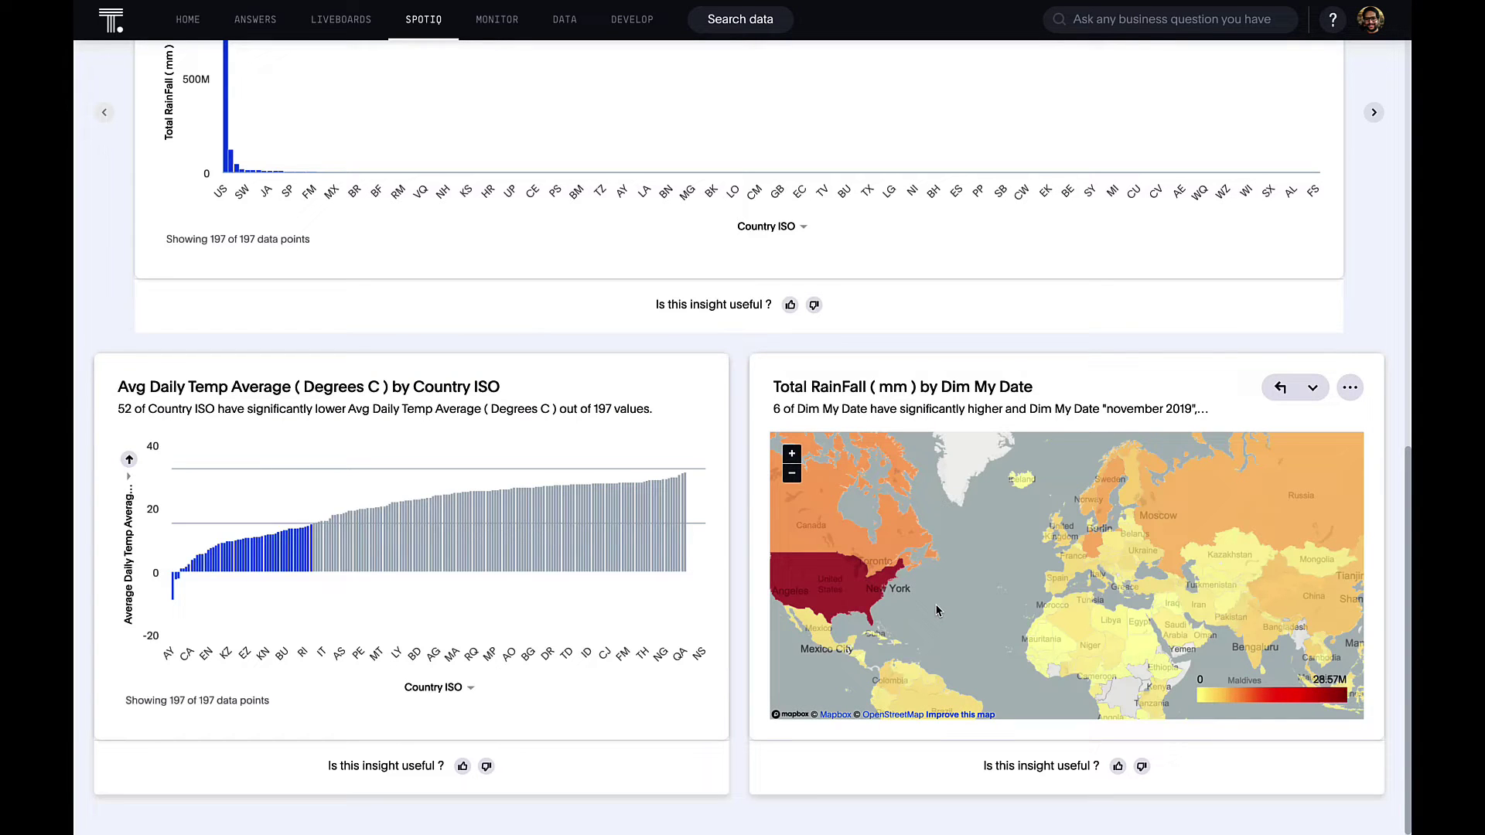
# Step: Check the Country Name column details, then run the sample search for station counts per country
pyautogui.click(751, 23)
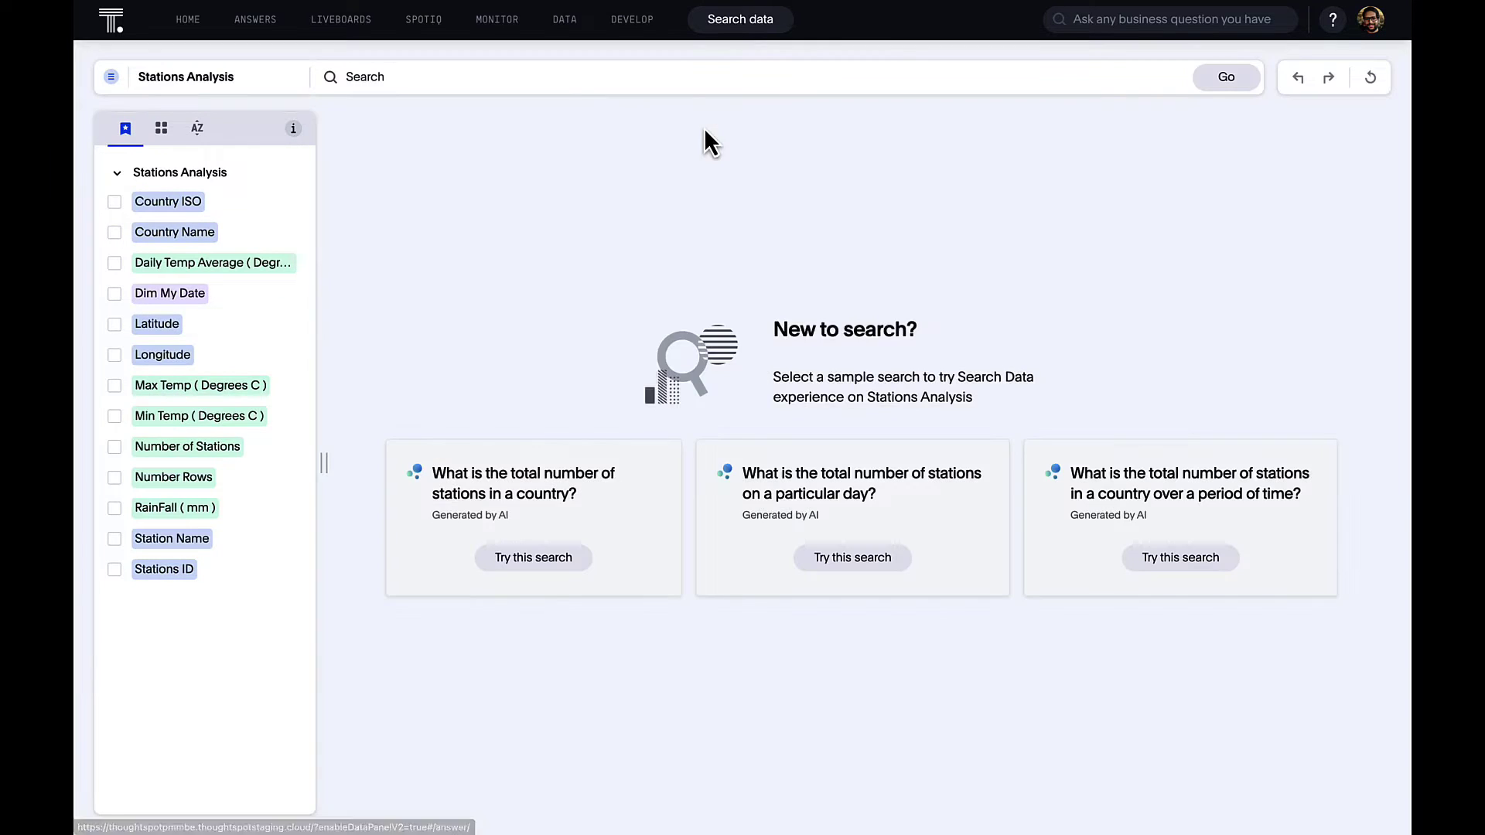
pyautogui.moveTo(283, 242)
pyautogui.click(291, 128)
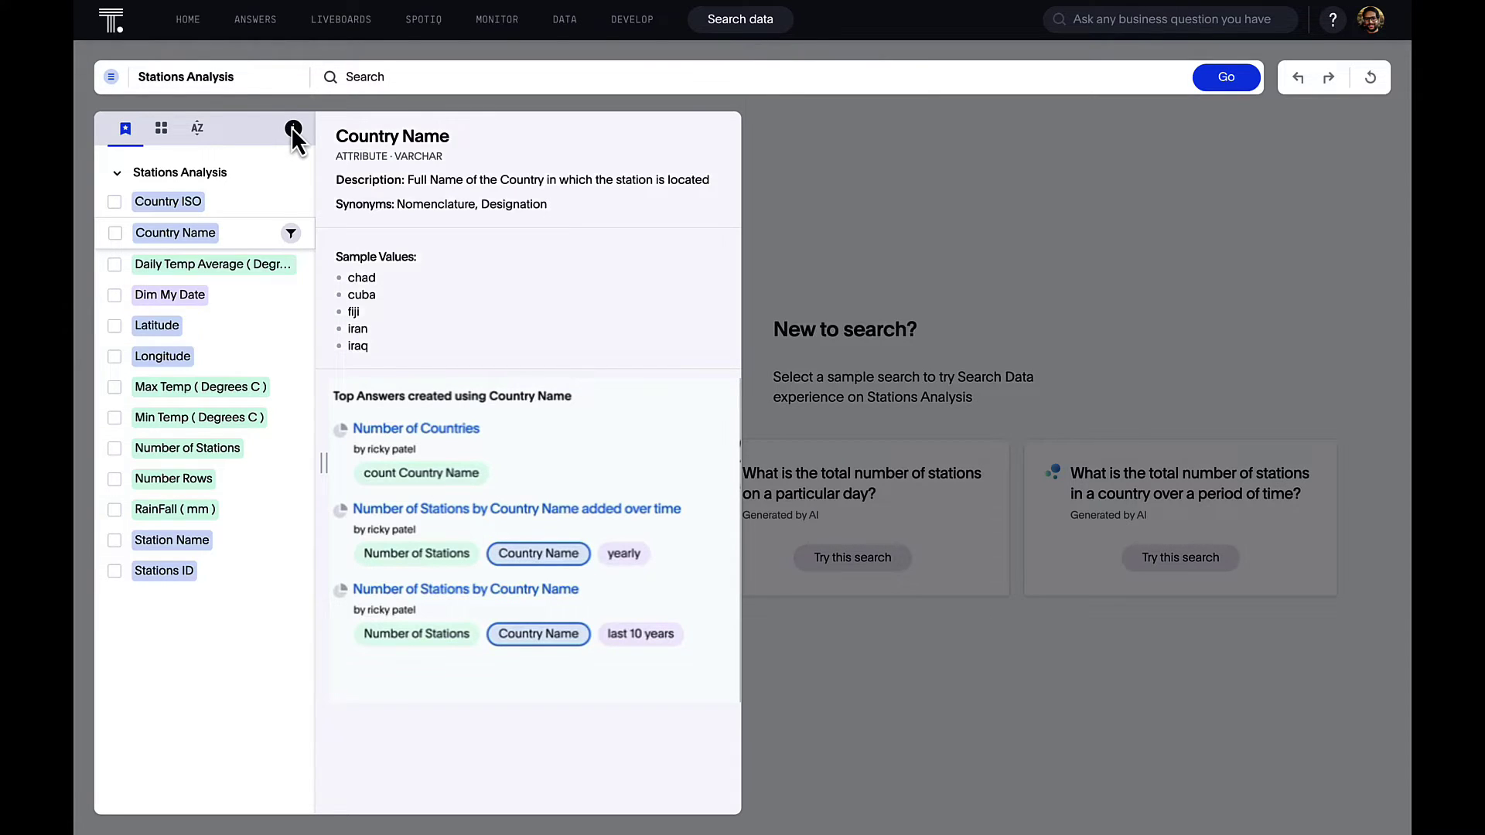
pyautogui.click(292, 127)
pyautogui.click(533, 560)
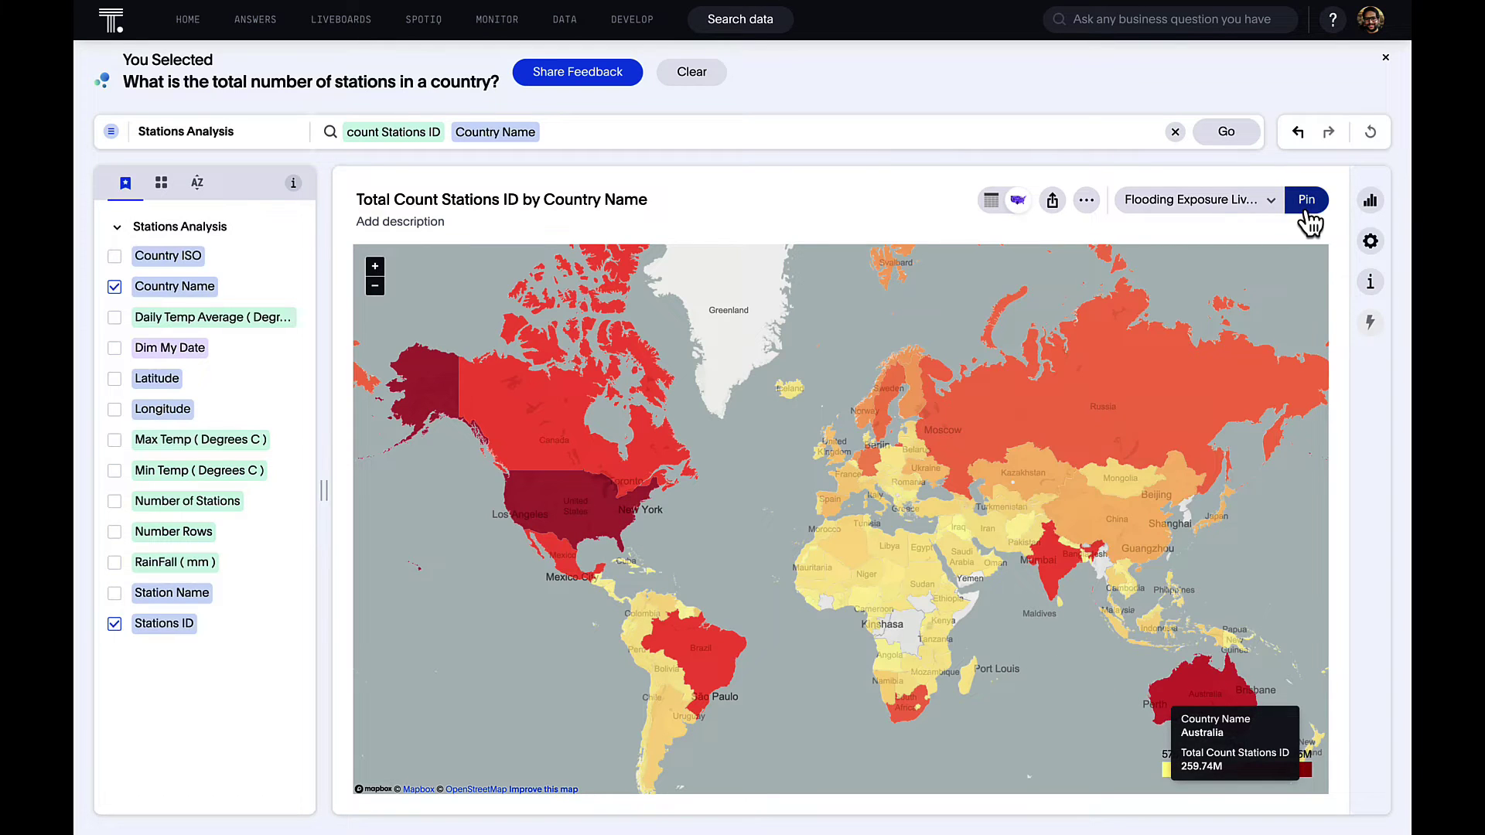
# Step: Pin the Total Count Stations ID by Country Name map to the Flooding Exposure Liveboard
pyautogui.click(1317, 203)
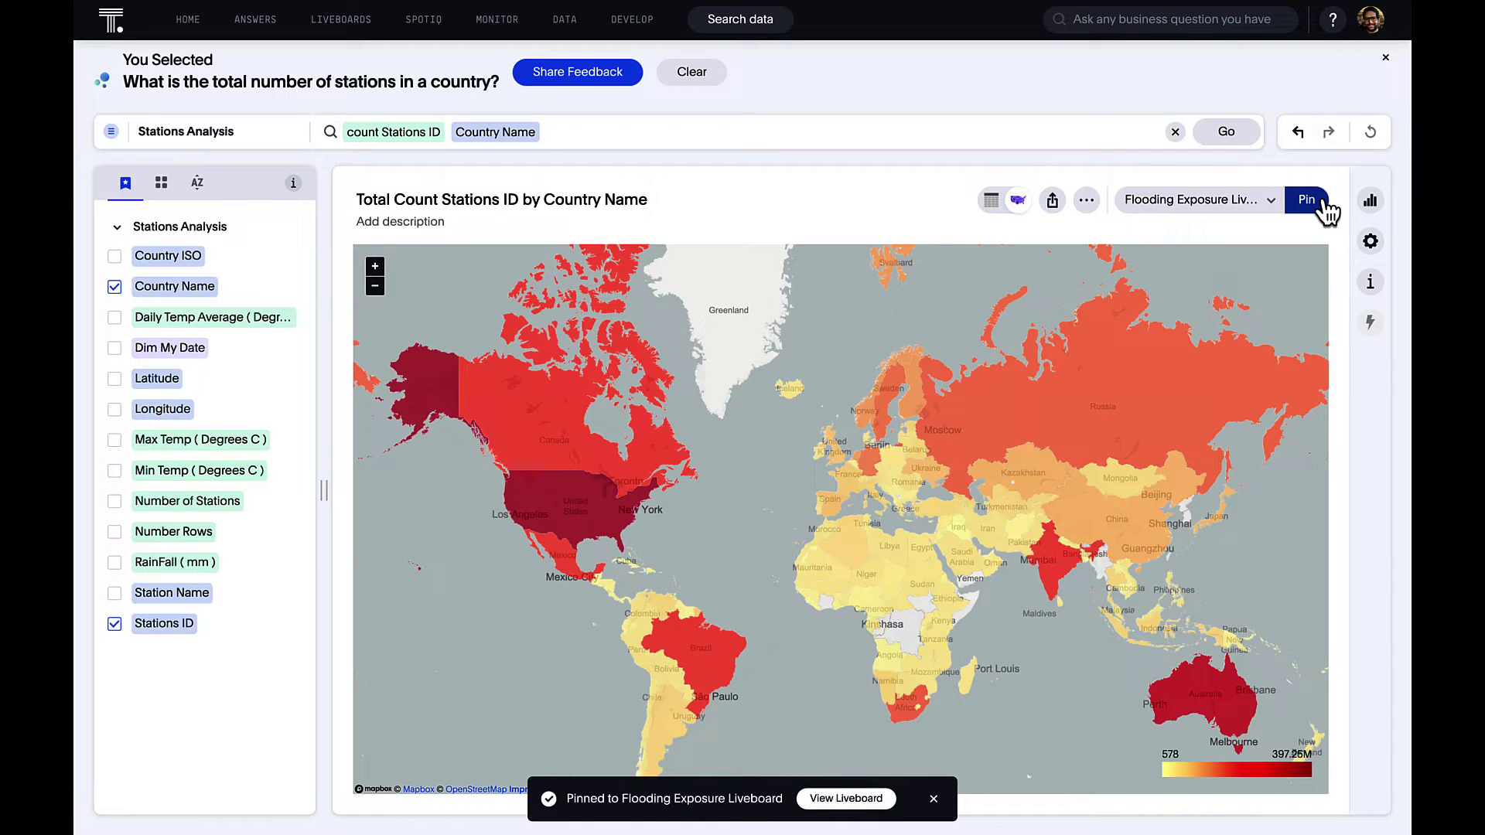
# Step: Chart Number Rows monthly as a line chart from 1900 to the 2020s, then clear the search
pyautogui.click(1176, 133)
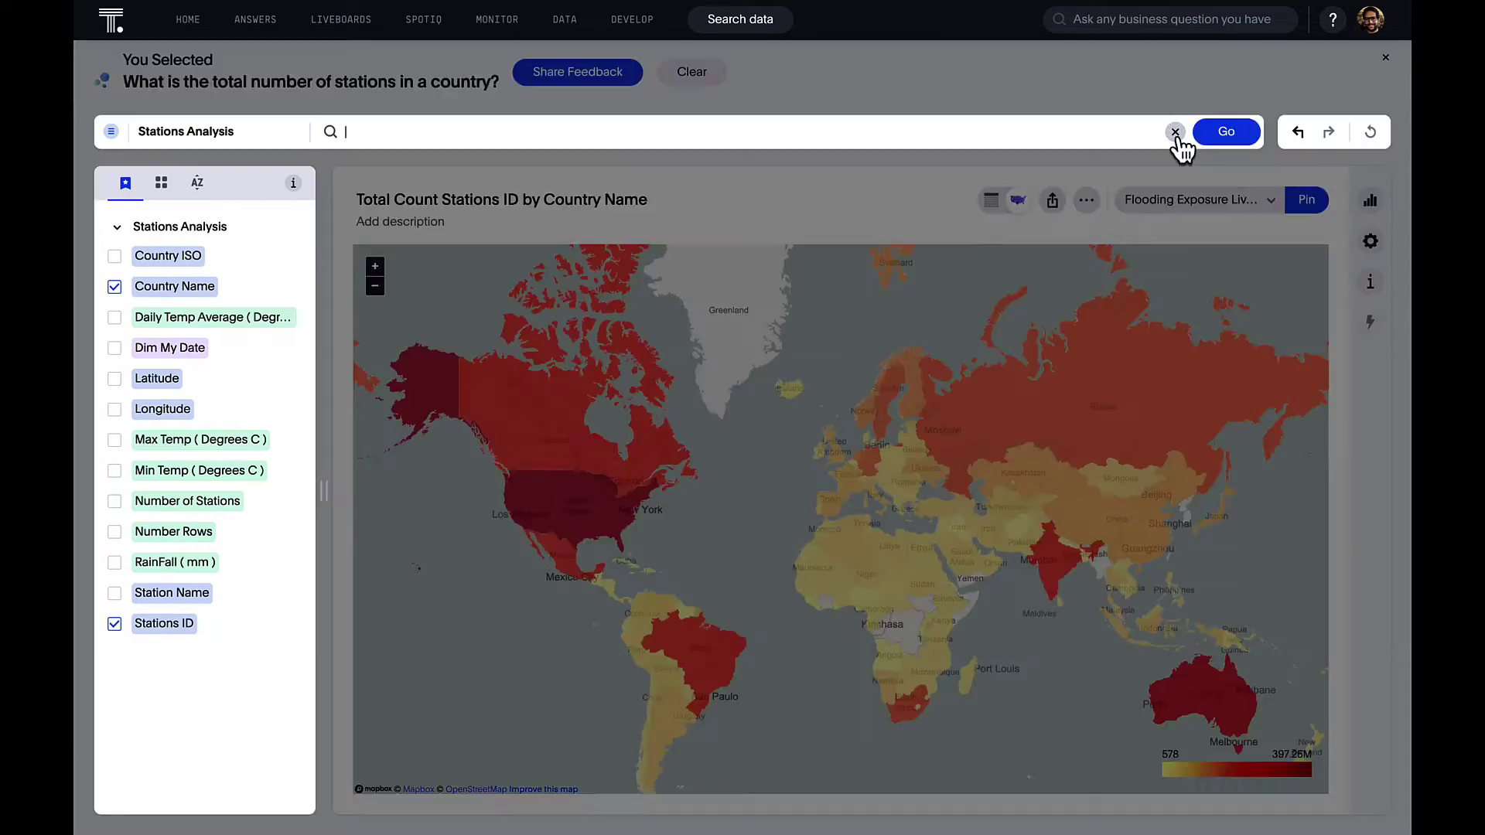
pyautogui.write('number')
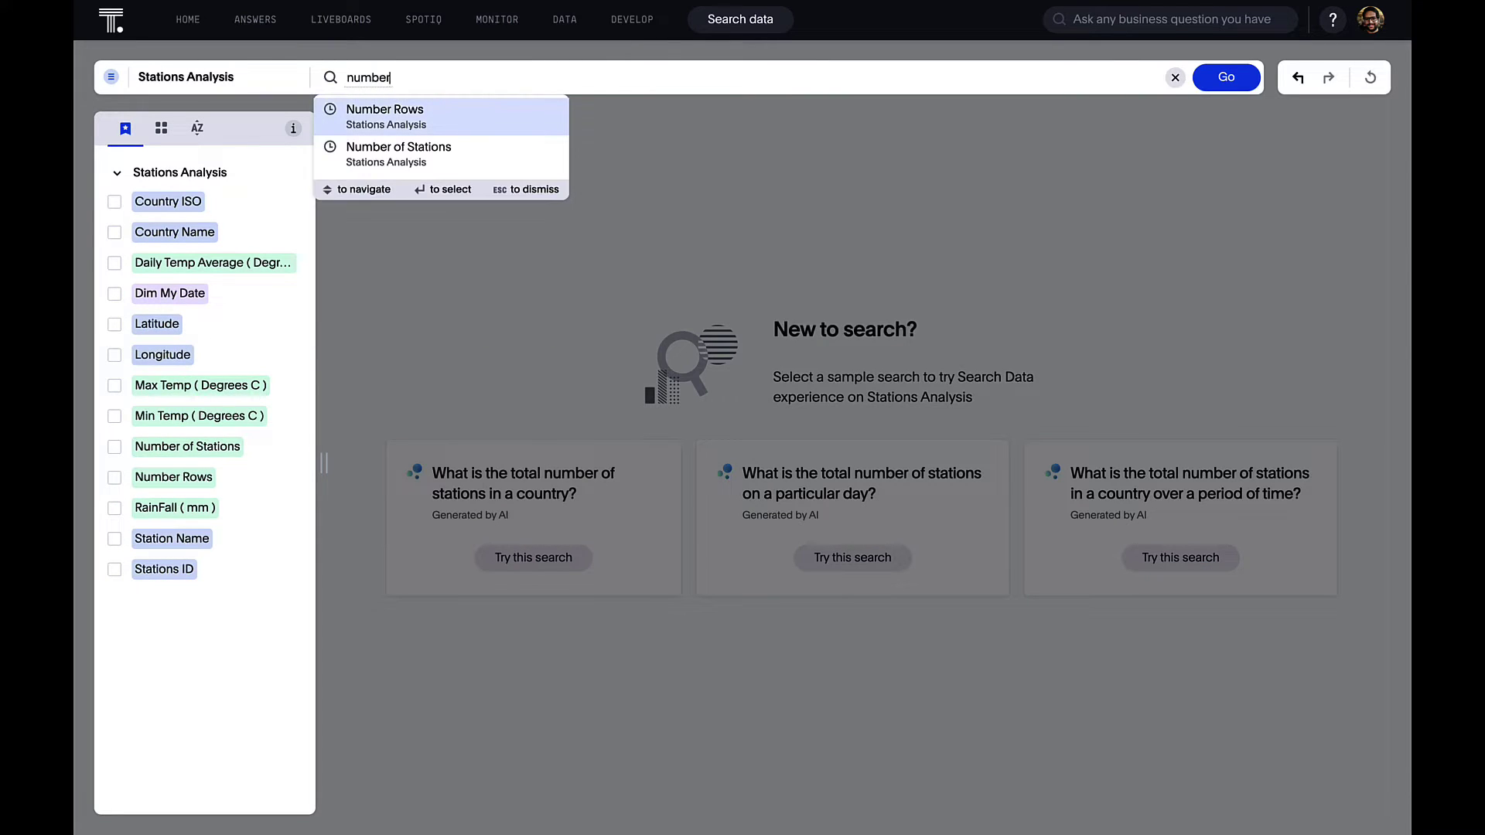
pyautogui.press('Return')
pyautogui.press('Return')
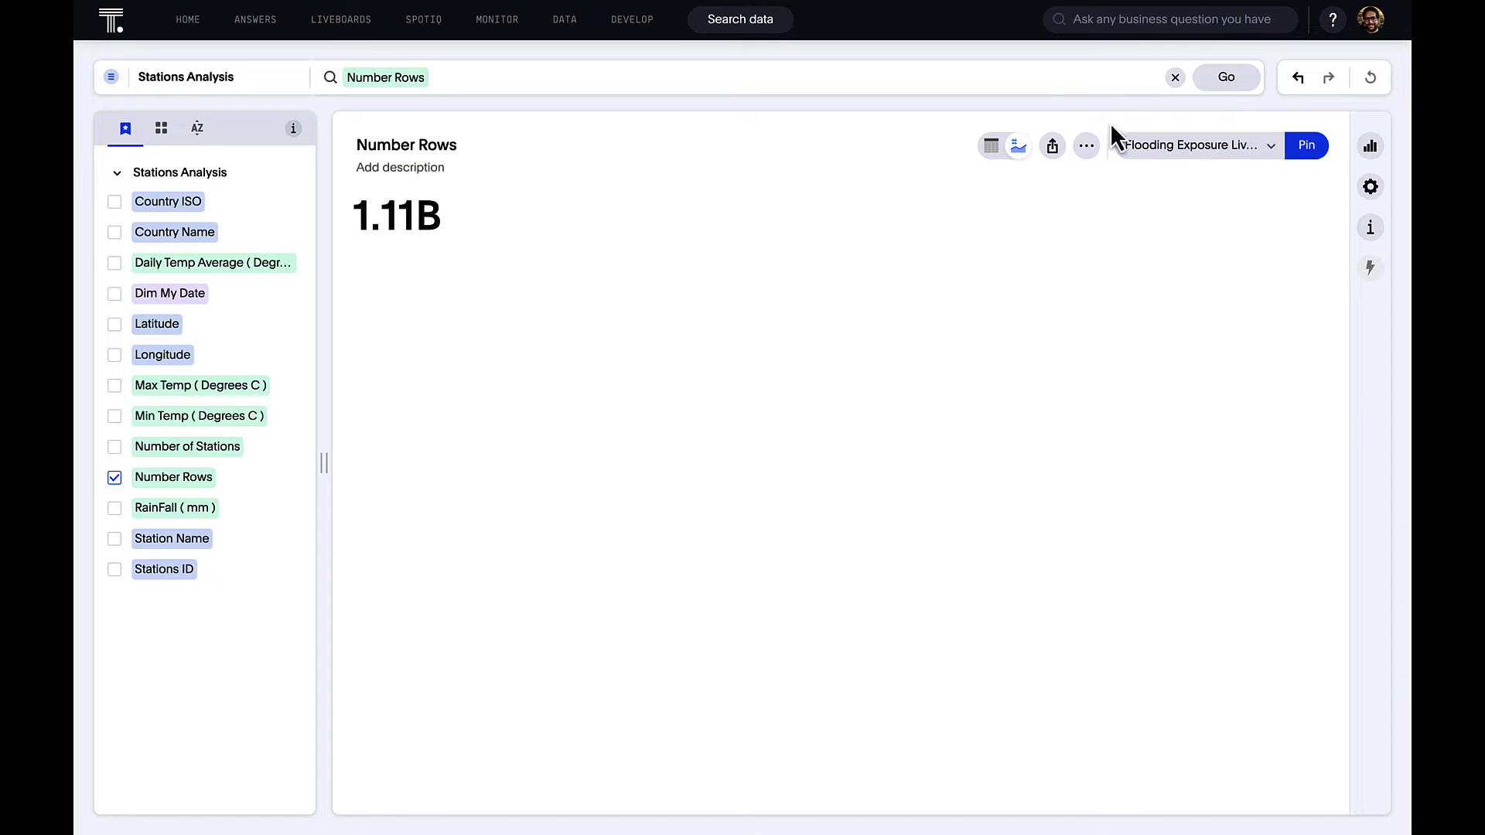
pyautogui.click(1023, 85)
pyautogui.write('monthly')
pyautogui.press('Return')
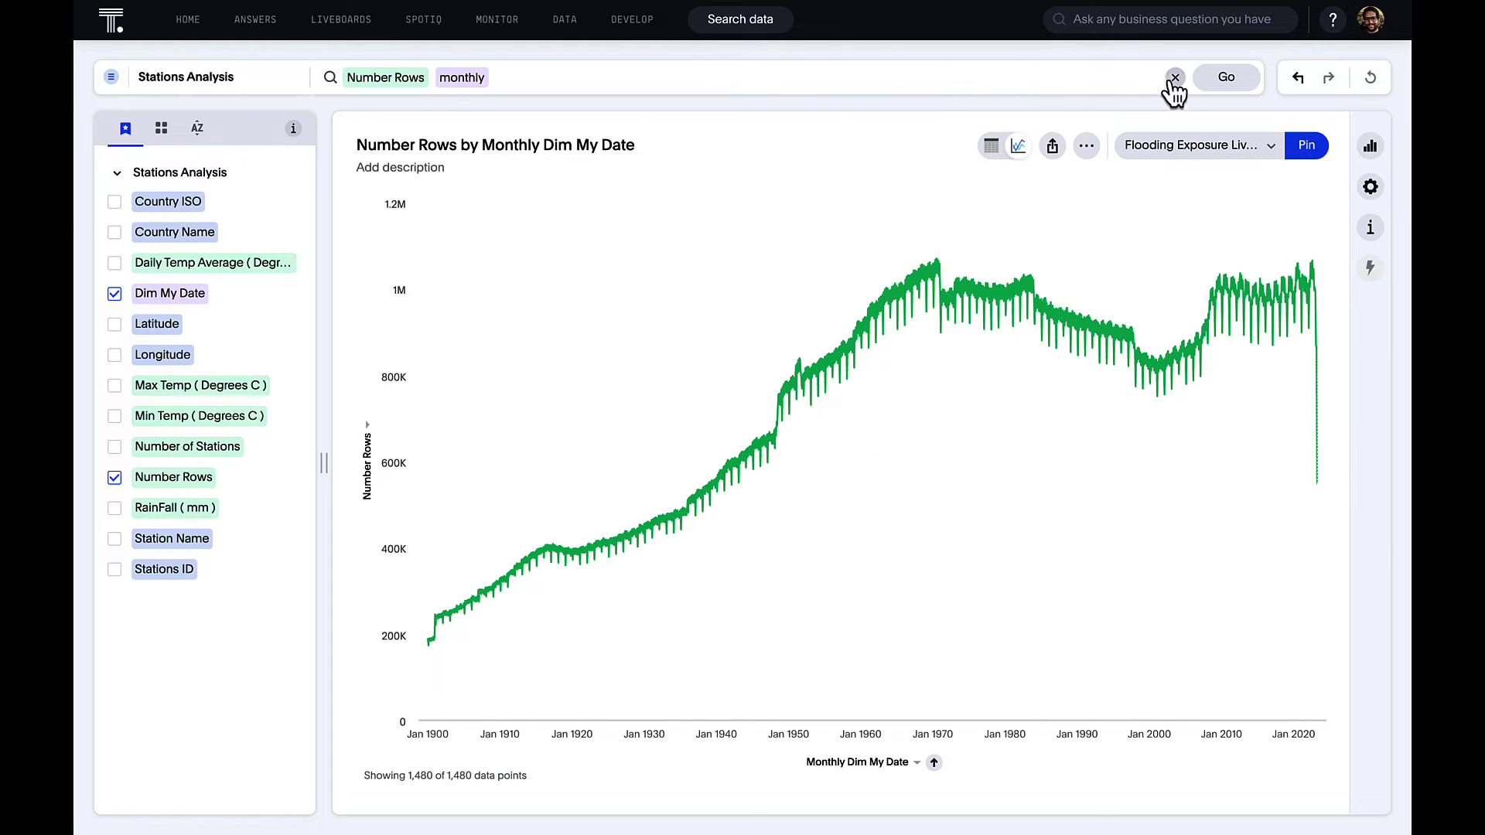
pyautogui.click(1175, 77)
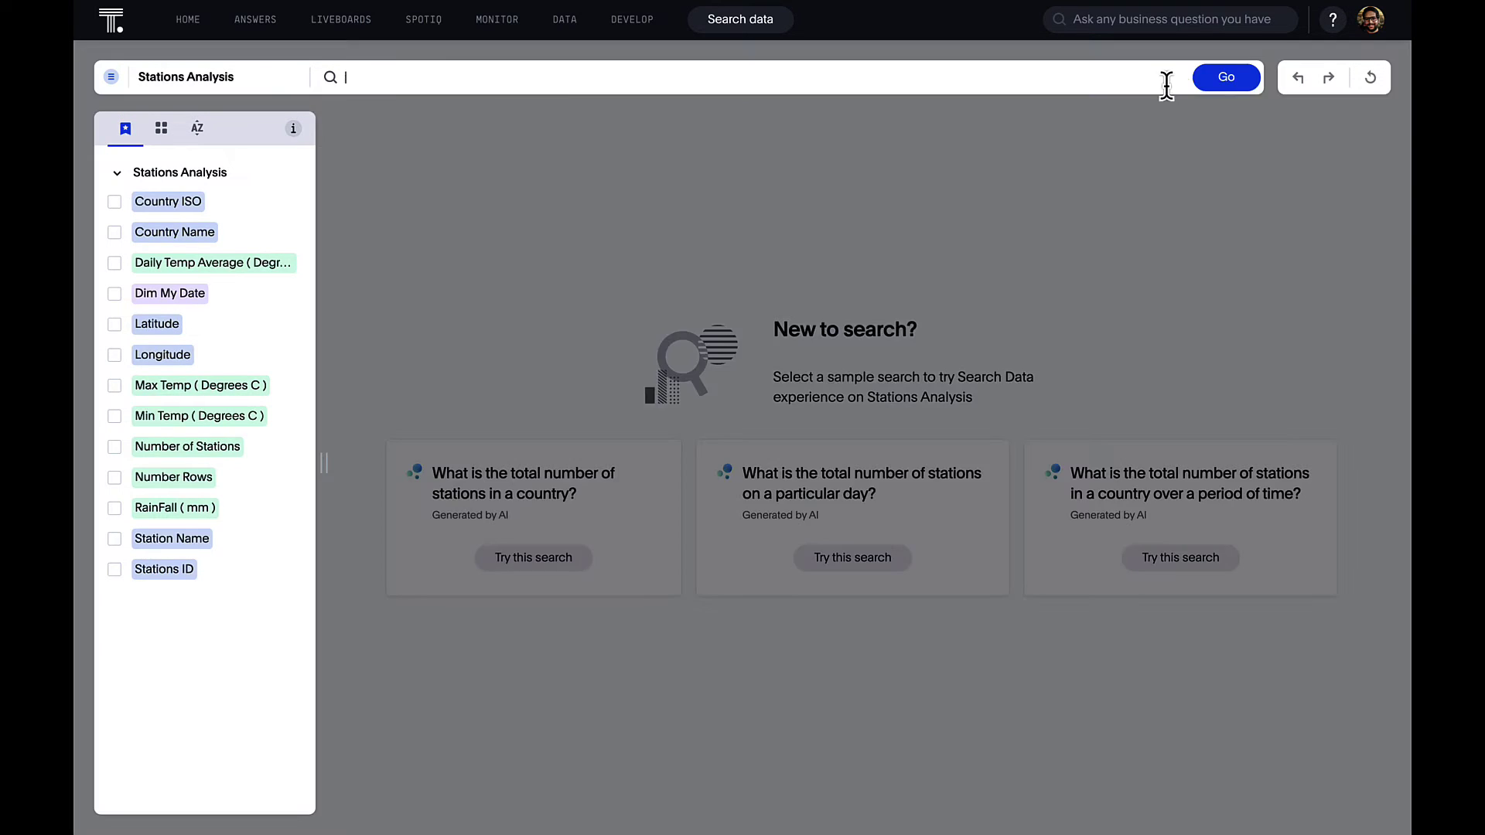
pyautogui.click(1169, 79)
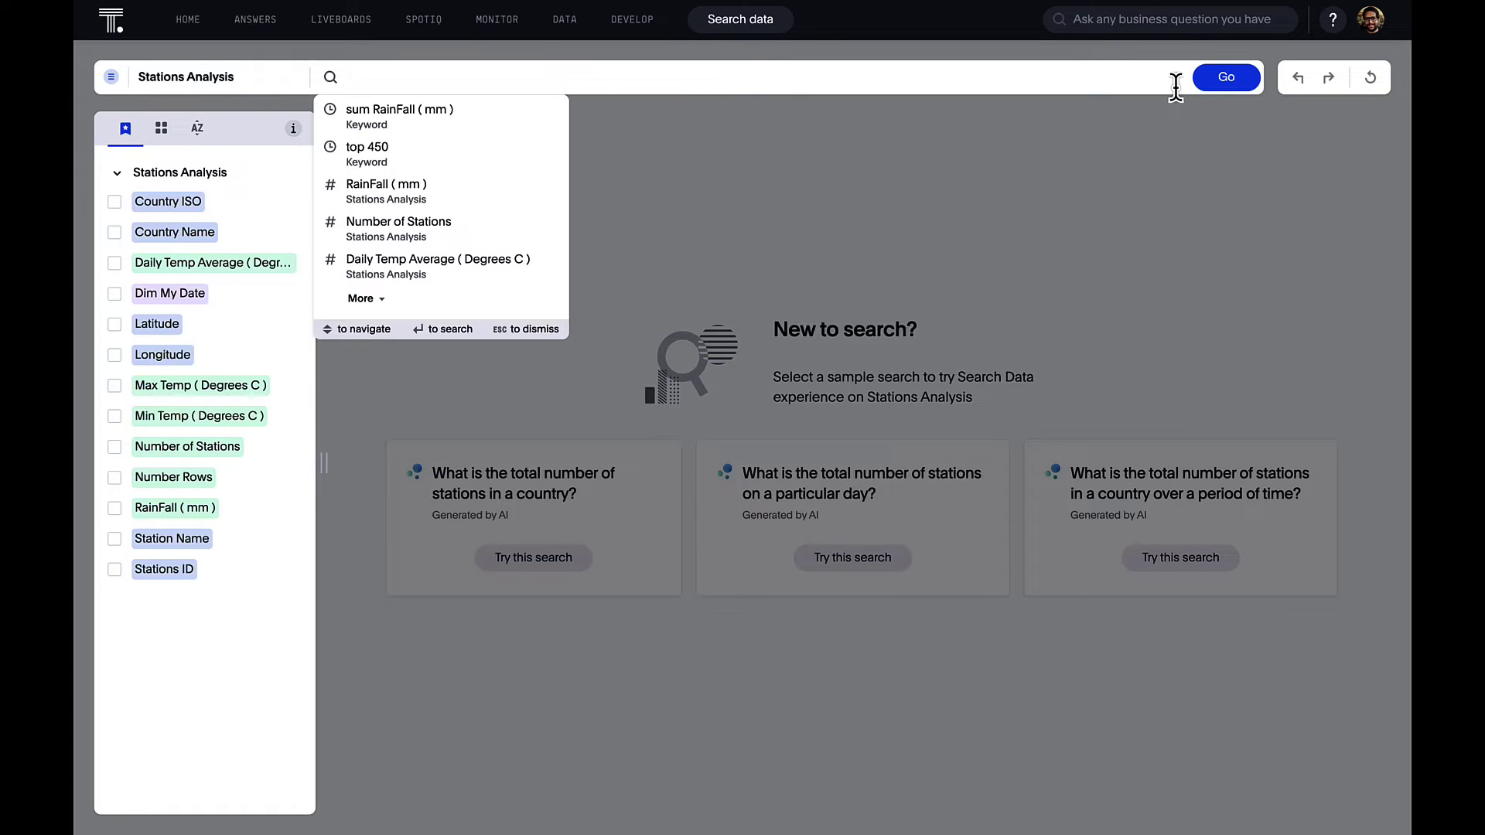
# Step: Search RainFall (mm), last 5 years vs 2022, india, by month of year
pyautogui.write('rain')
pyautogui.press('Return')
pyautogui.write('last 5 years vs 2022 ')
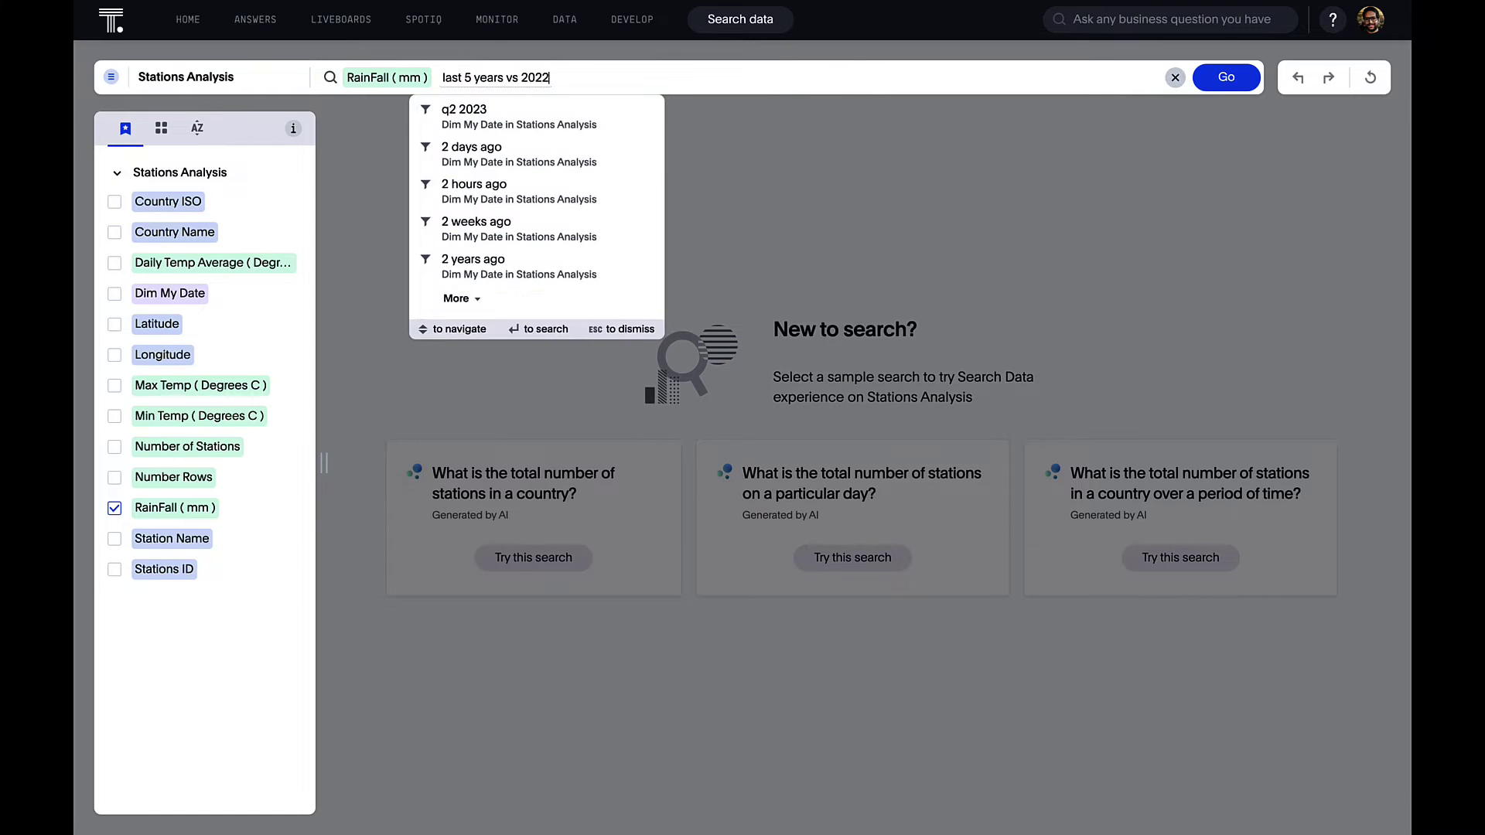
pyautogui.write('india')
pyautogui.press('Return')
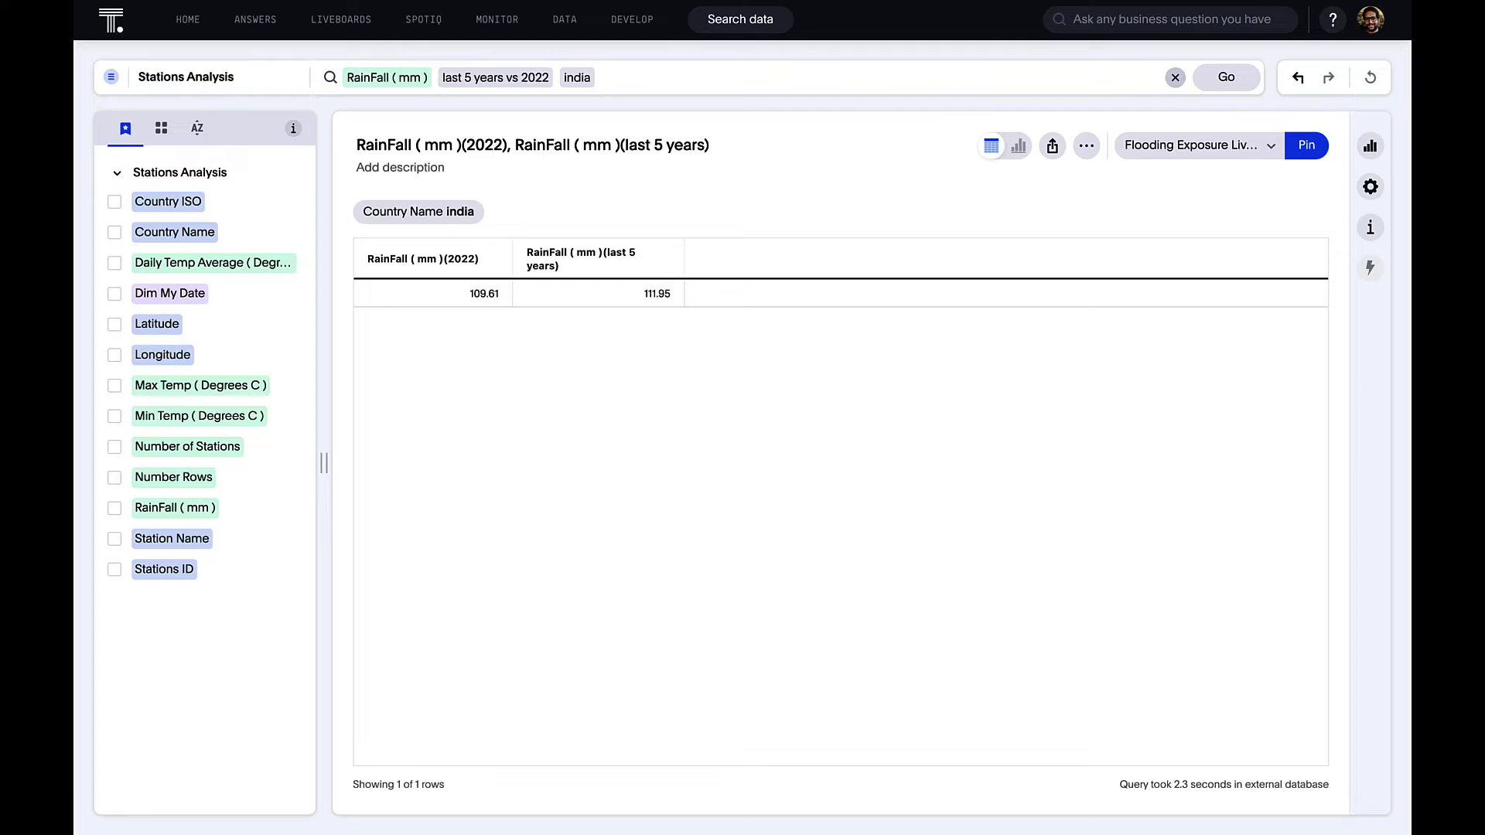
pyautogui.click(1147, 84)
pyautogui.write('mont')
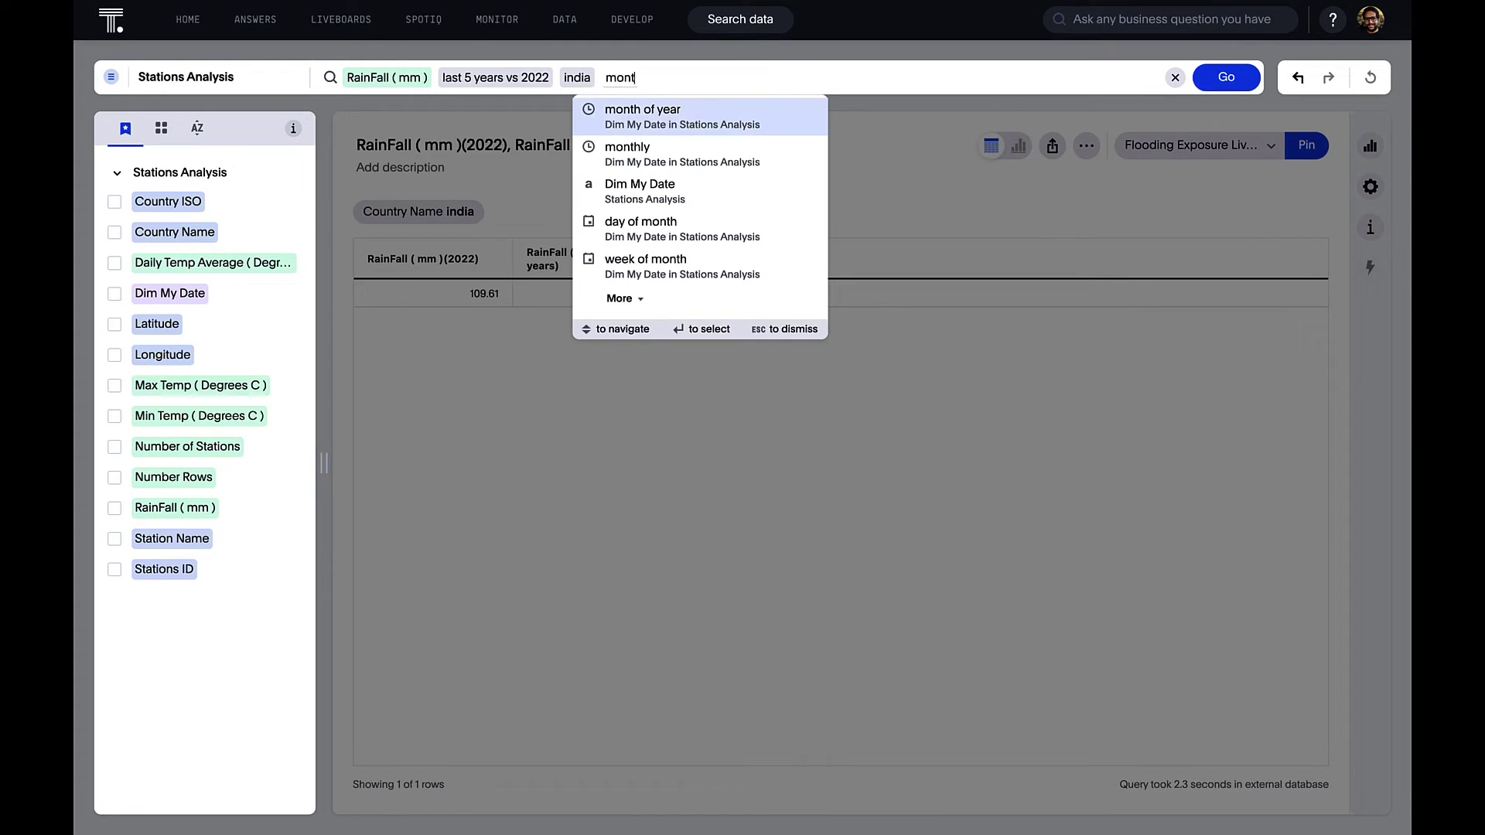
pyautogui.write('h of year')
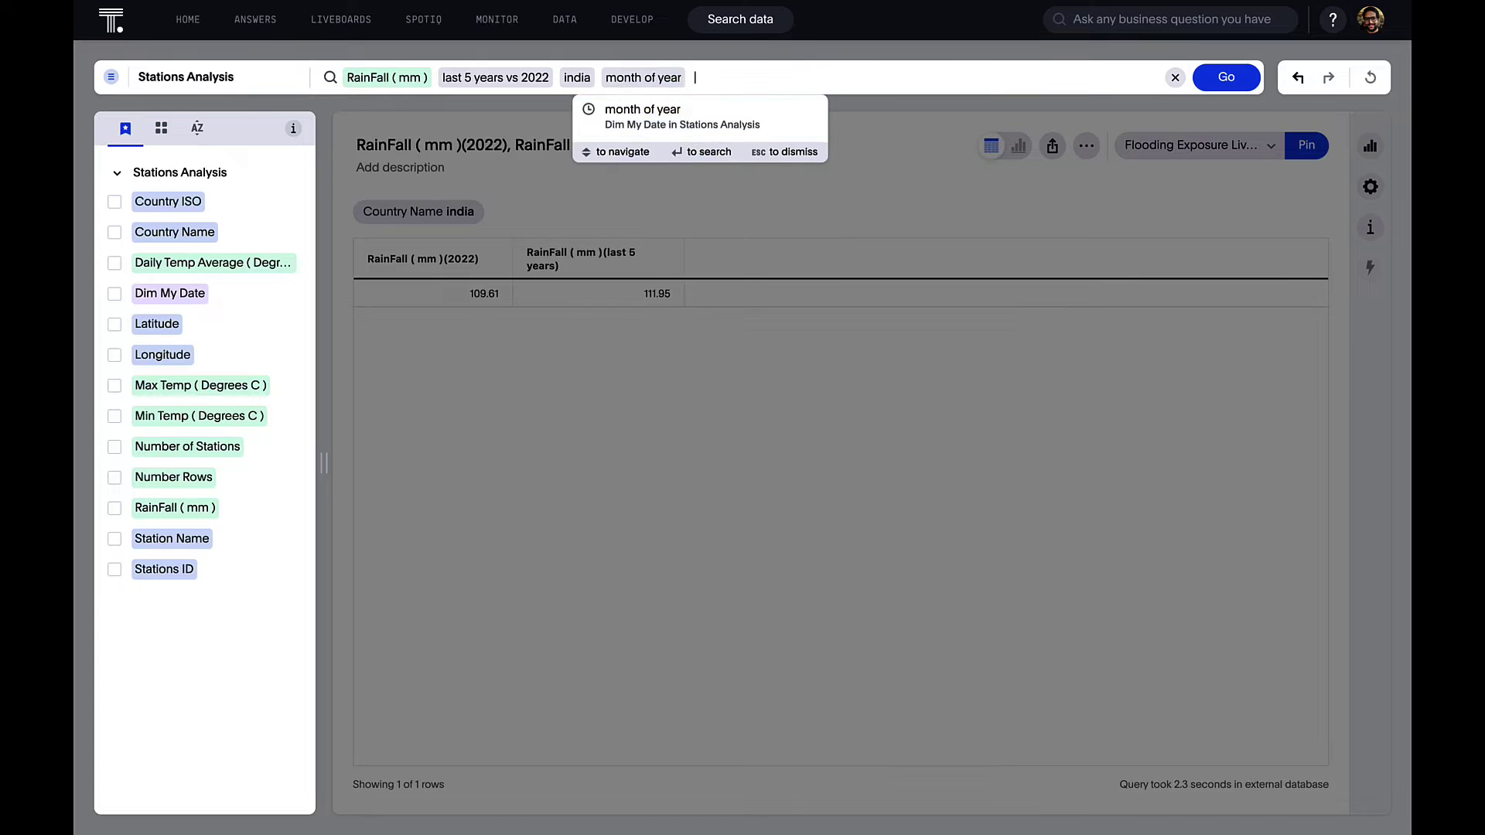
pyautogui.press('Return')
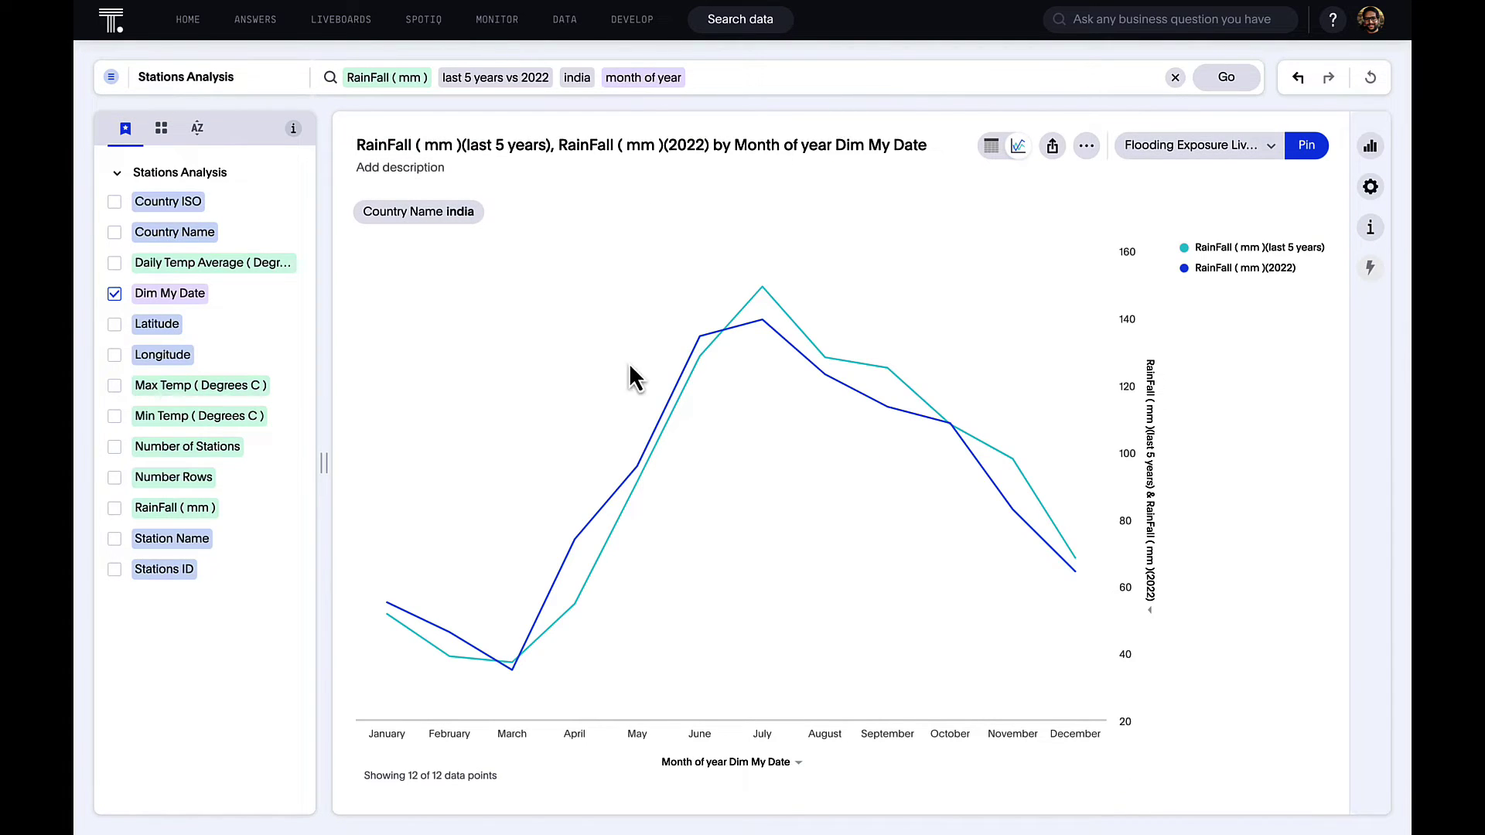
# Step: Try Drill down on the June 2022 rainfall point, dismiss it, and show chart-type options
pyautogui.moveTo(645, 452)
pyautogui.moveTo(699, 342)
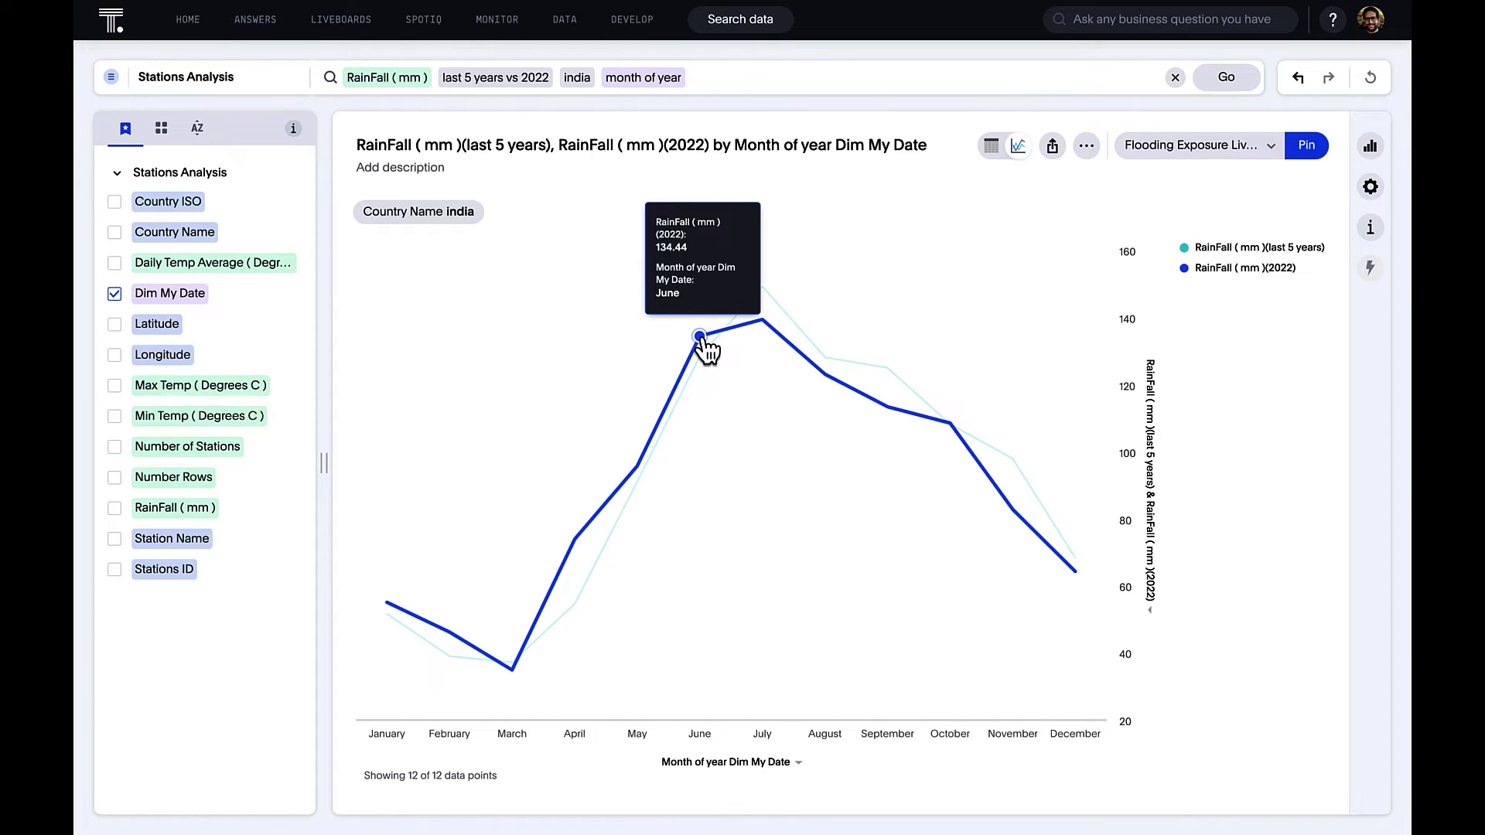
pyautogui.click(700, 337)
pyautogui.click(734, 415)
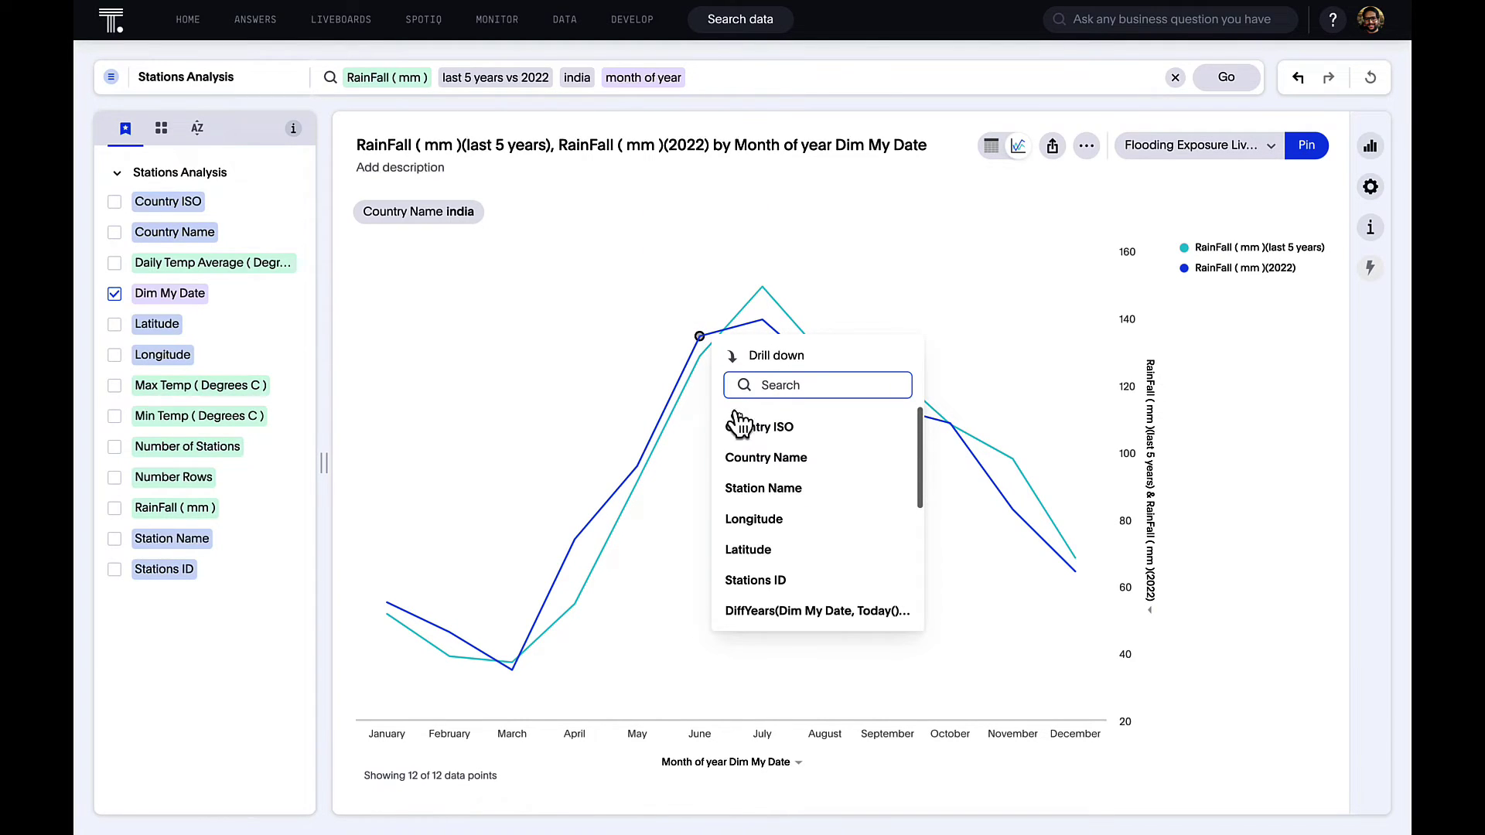
pyautogui.click(1015, 284)
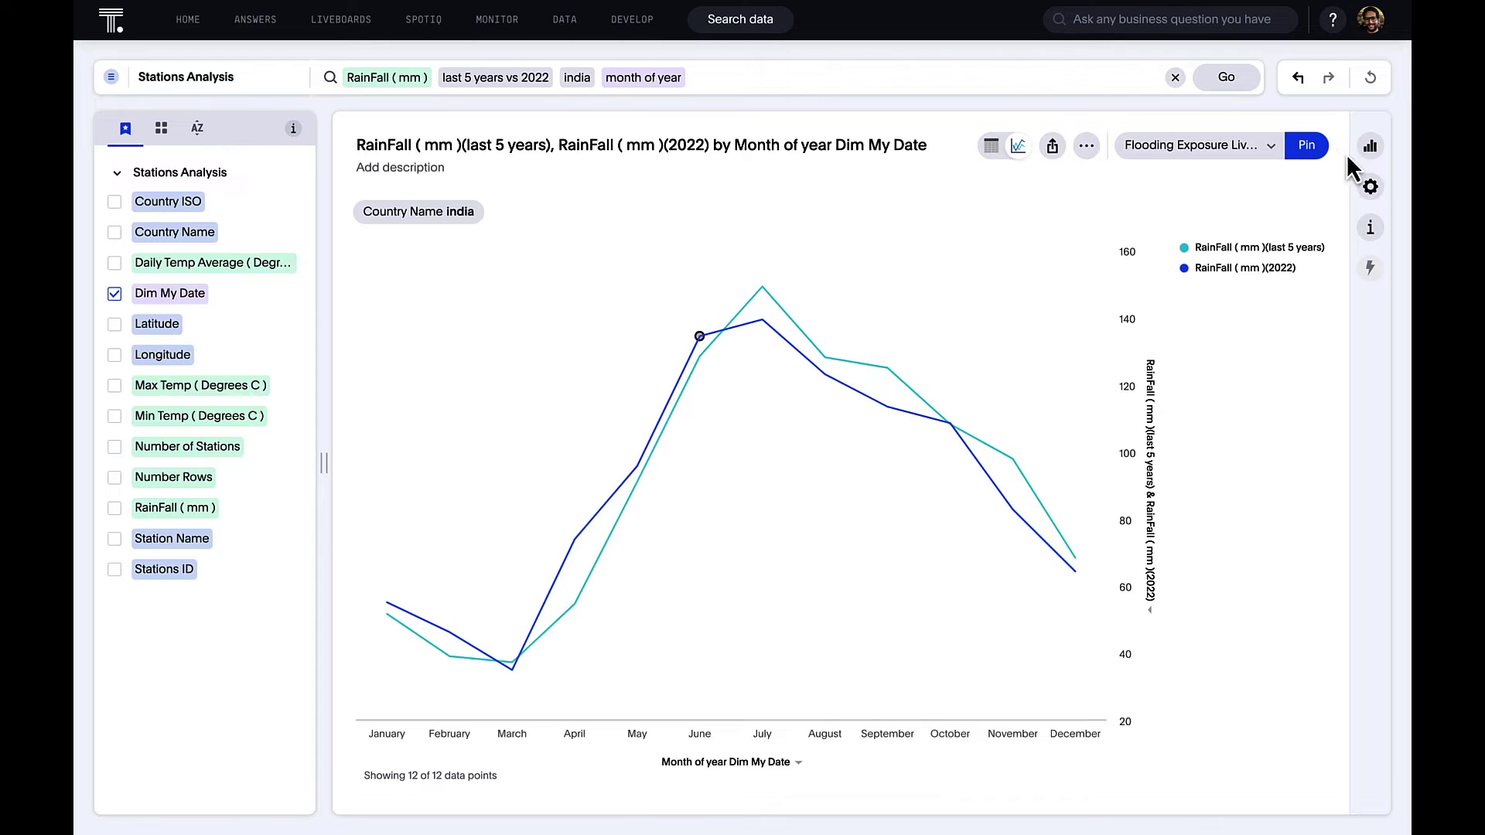
pyautogui.click(1369, 147)
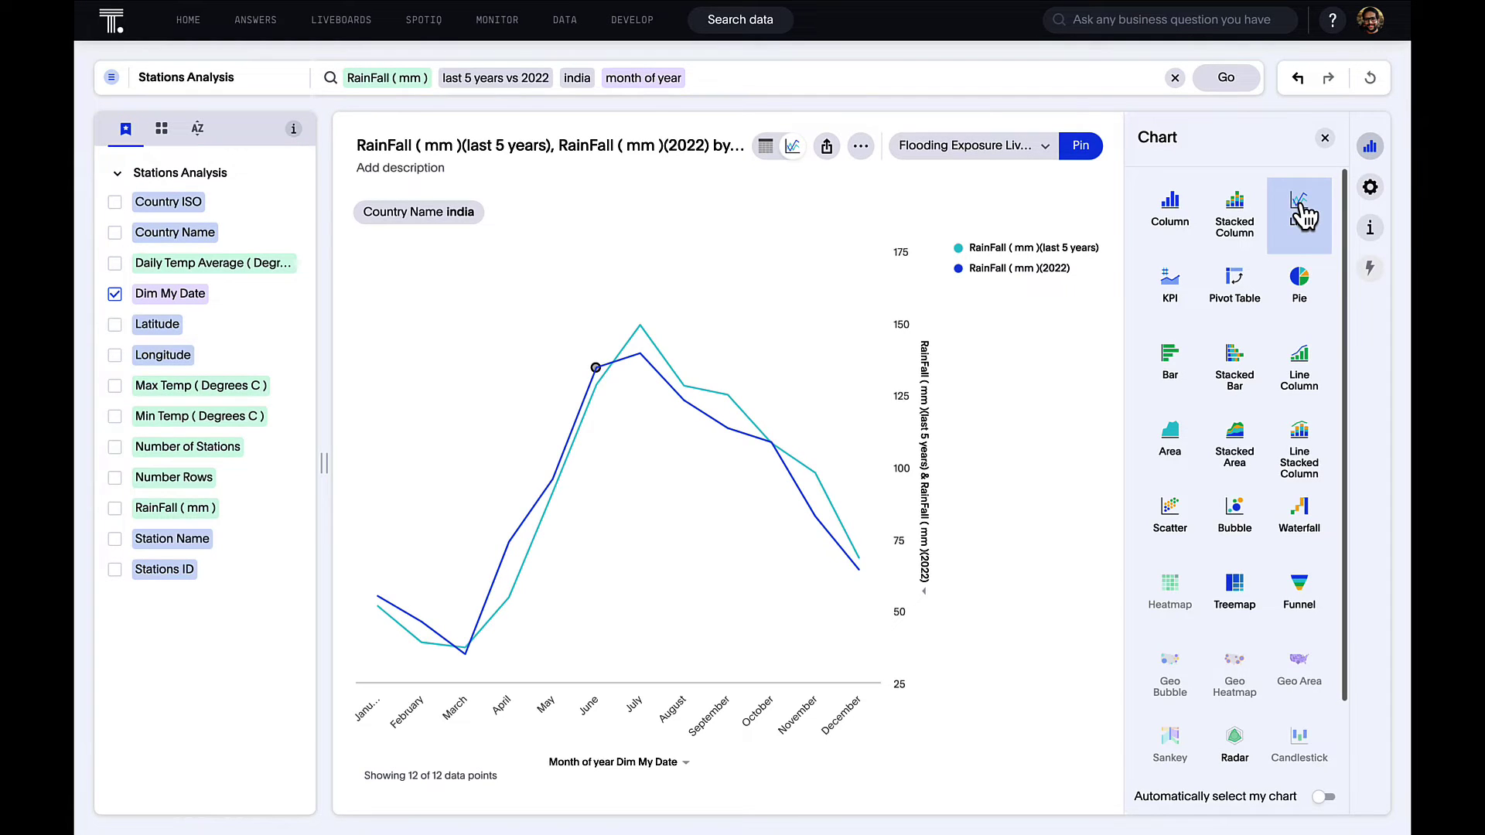
# Step: Try Pivot Table and table views, settle on Column, and pin it to Flooding Exposure Liveboard
pyautogui.click(1233, 279)
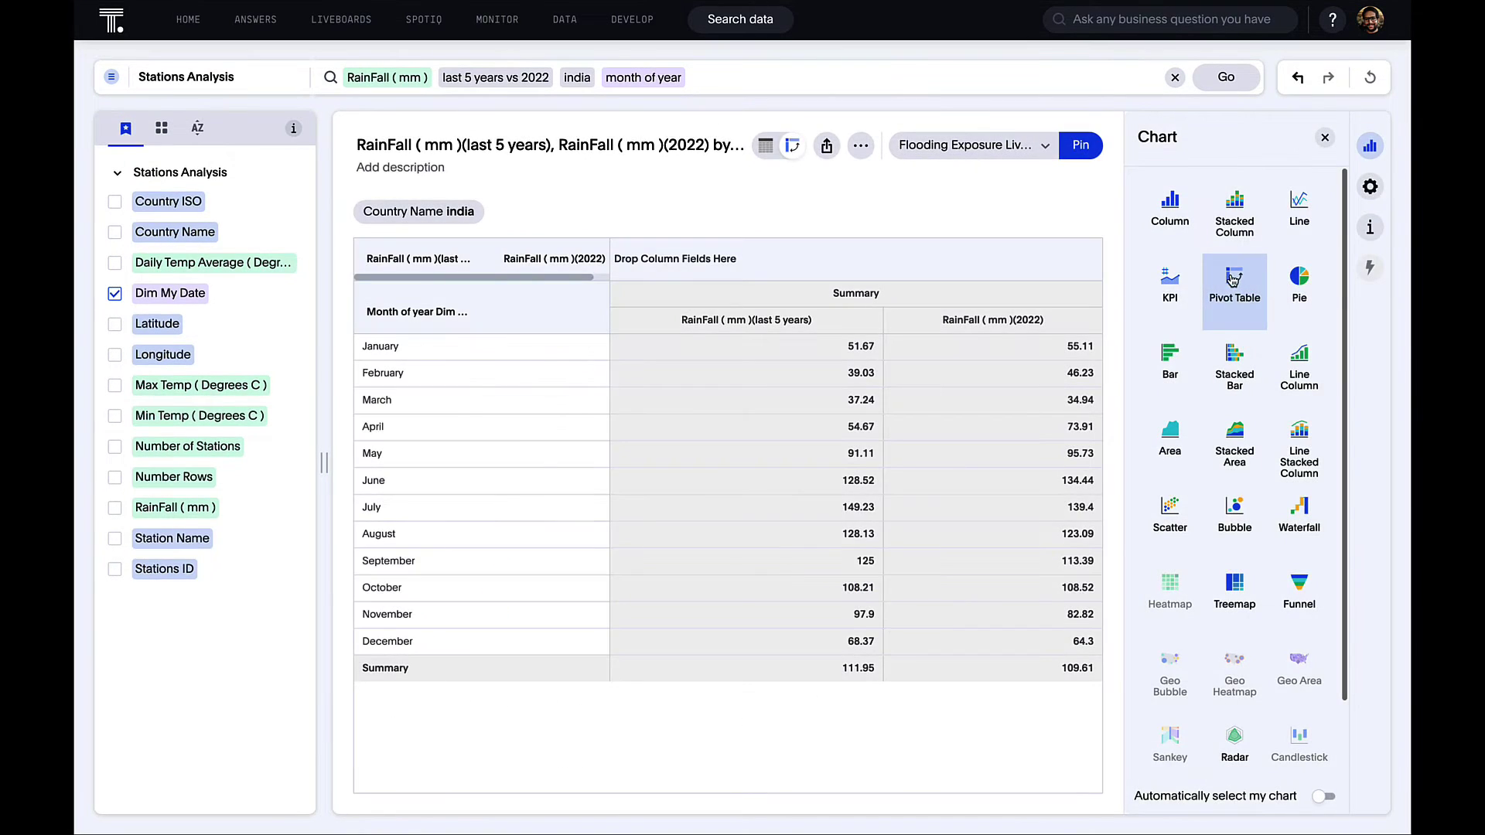
pyautogui.click(765, 146)
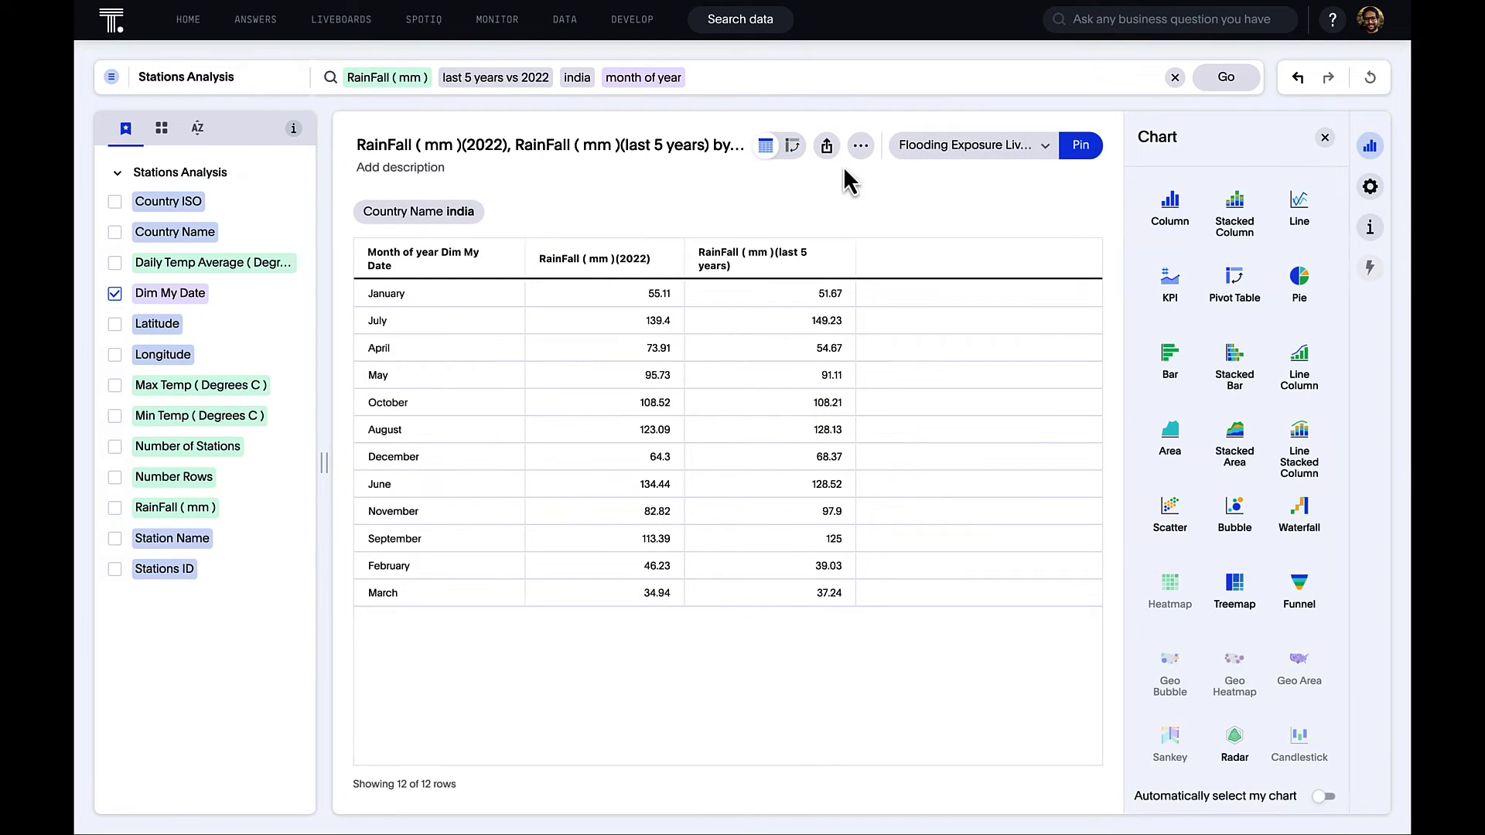
pyautogui.click(1168, 219)
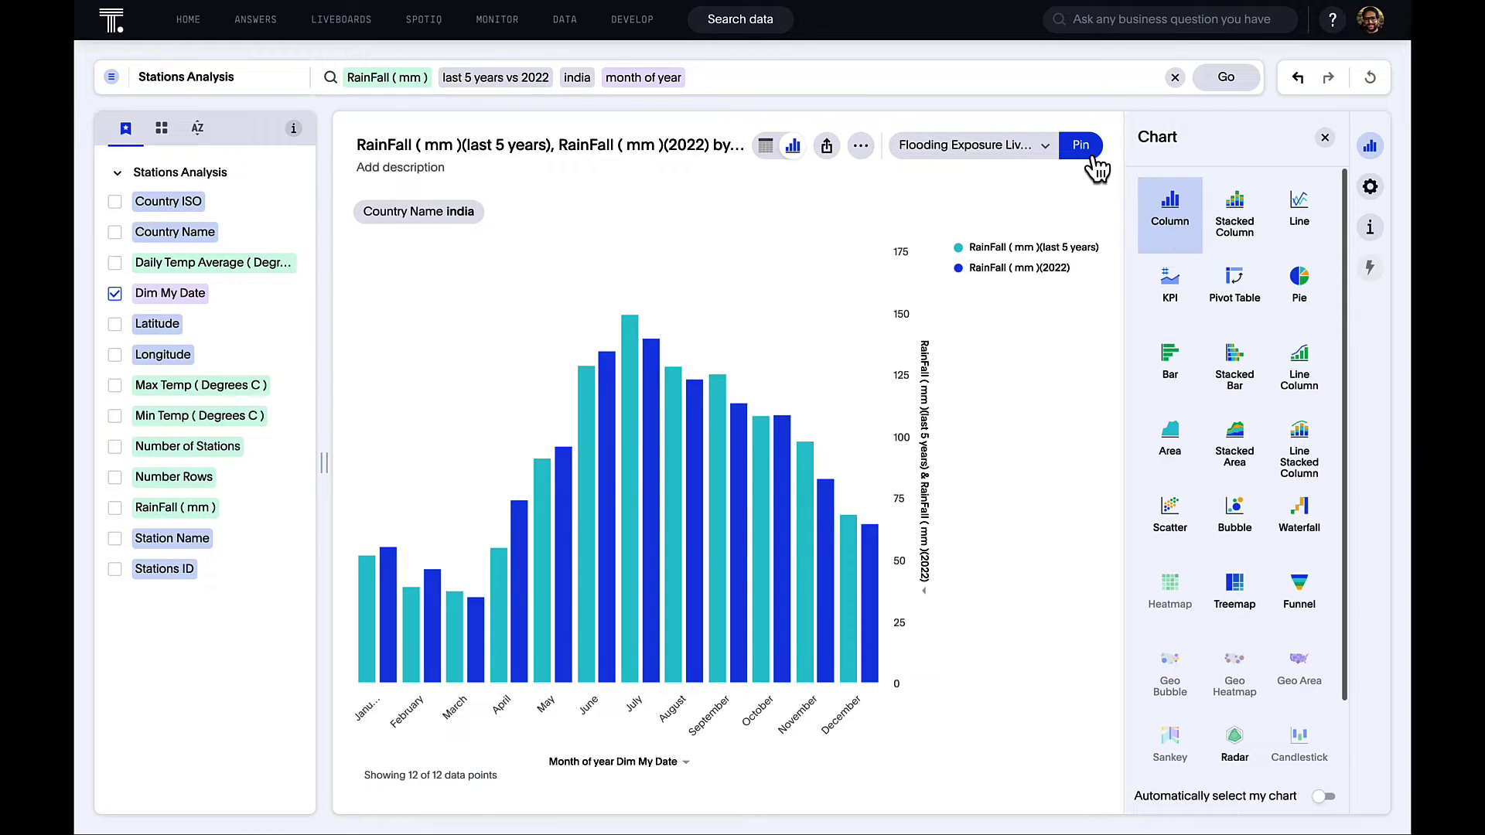
pyautogui.click(1081, 147)
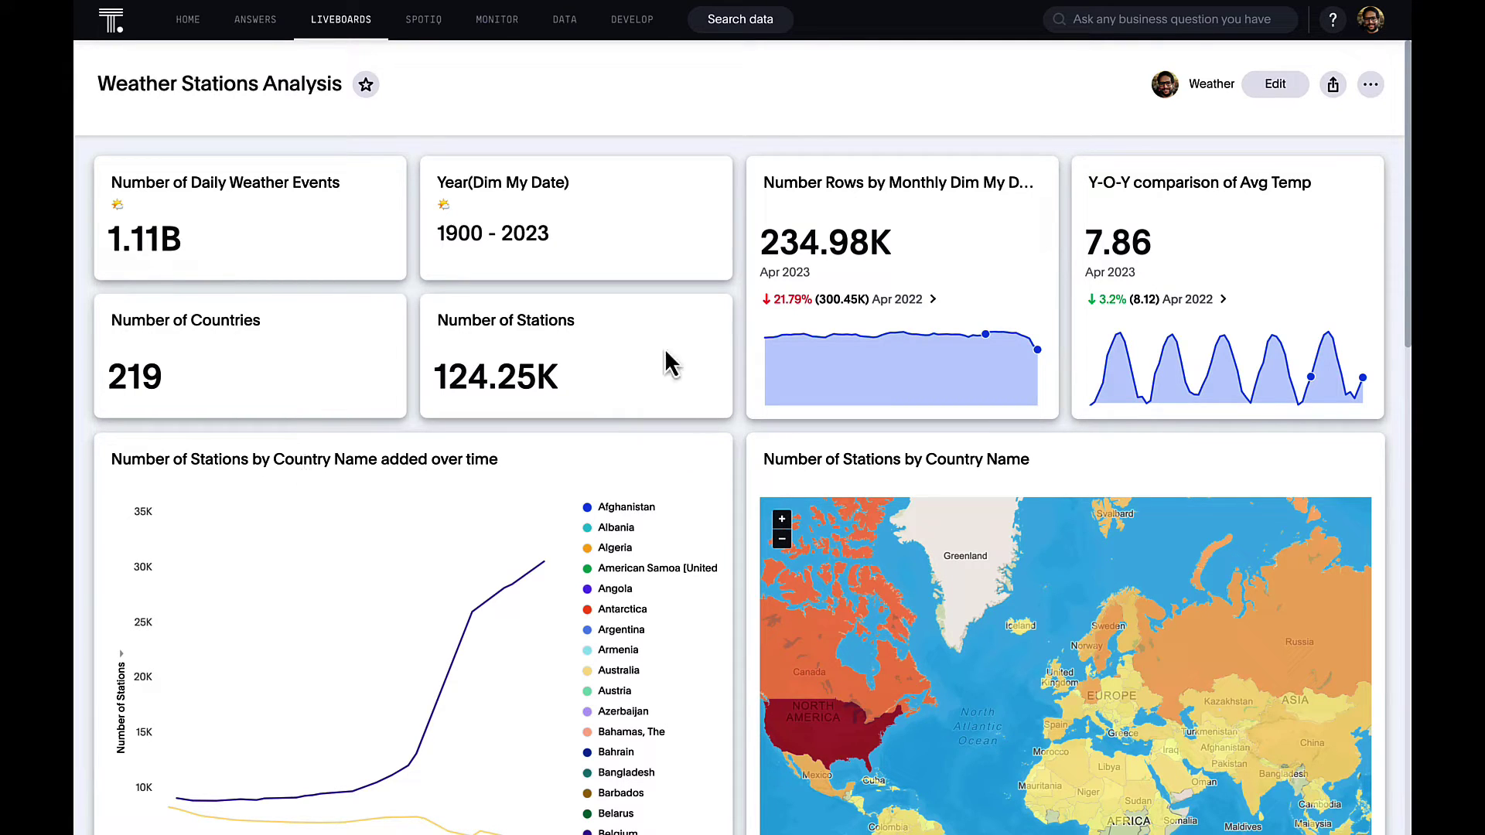
pyautogui.click(1377, 92)
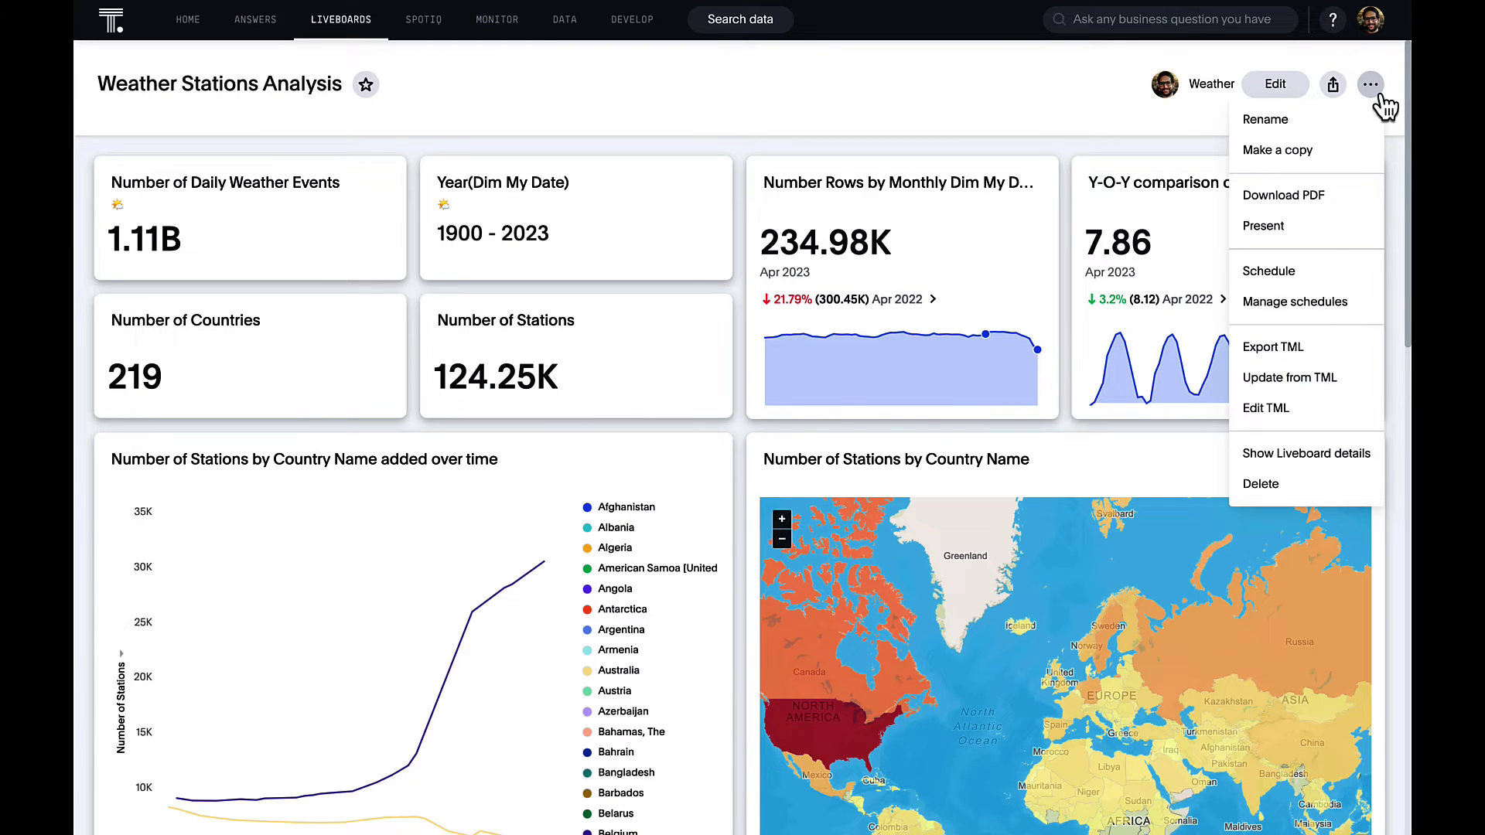
pyautogui.click(1324, 223)
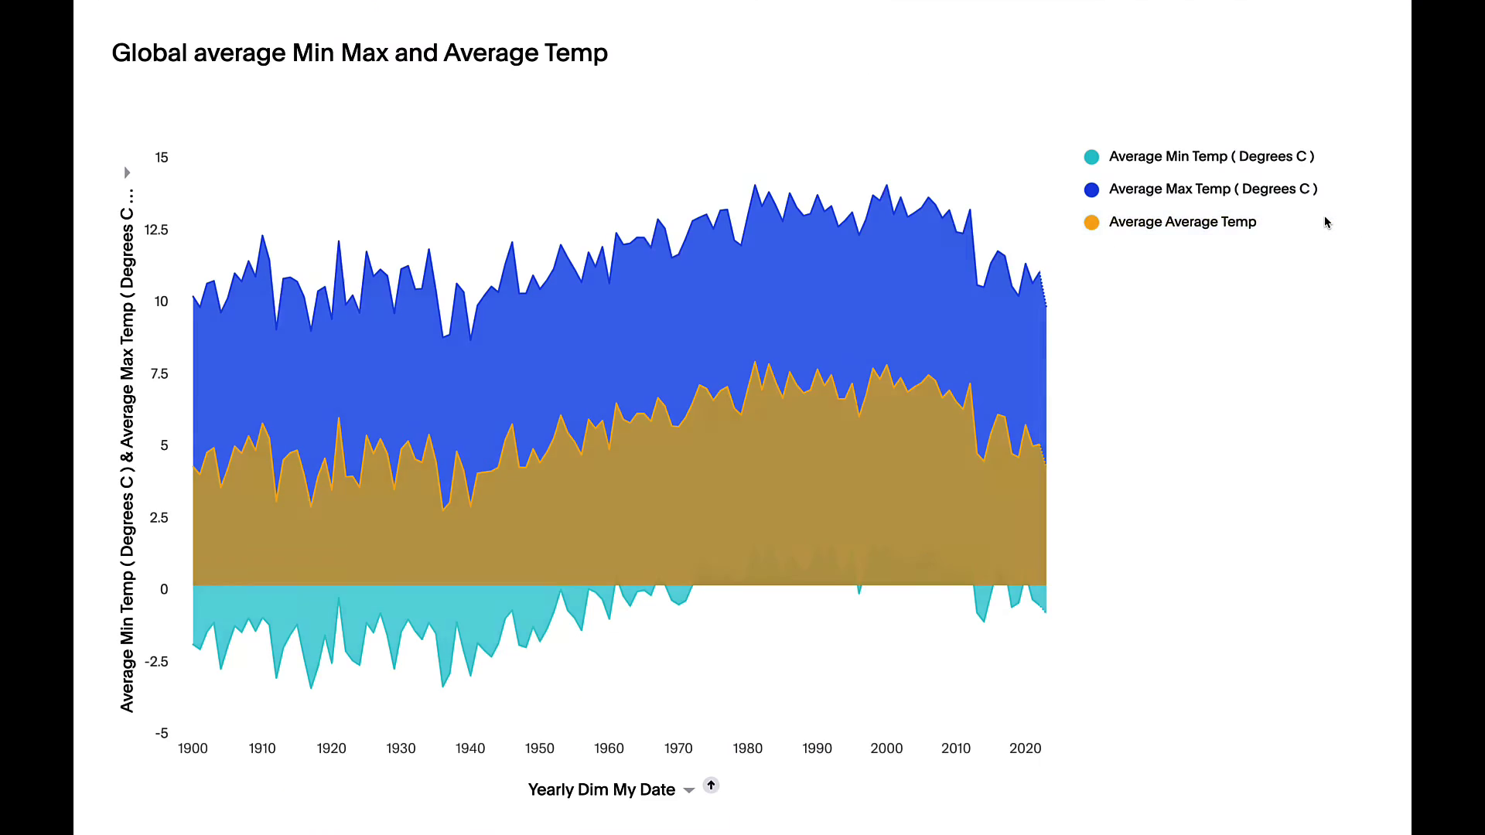
pyautogui.press('Escape')
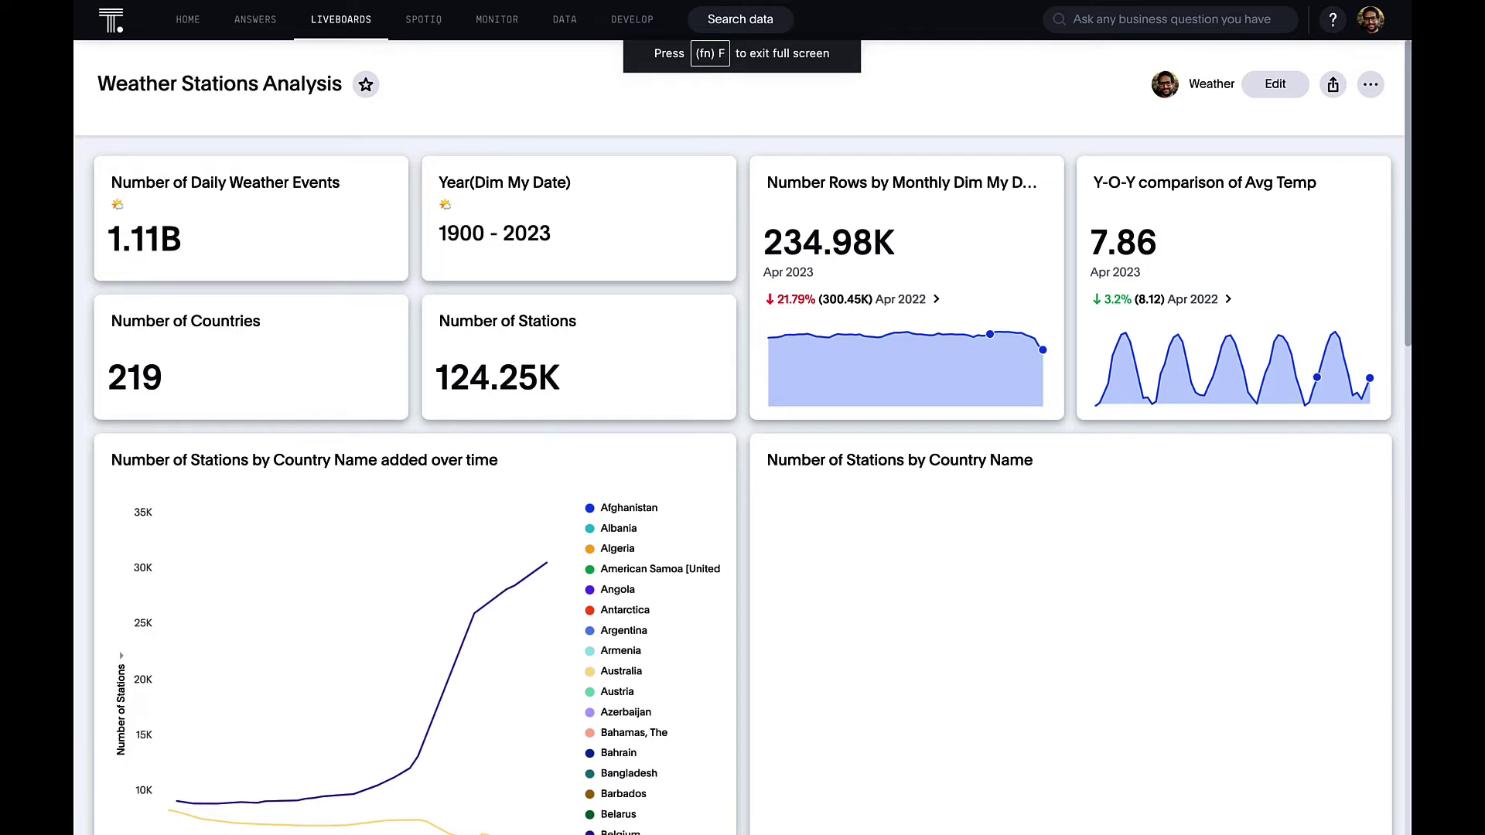
# Step: Favourite the liveboard and start a Y-O-Y Avg Temp alert with condition Changes by (%)
pyautogui.click(366, 89)
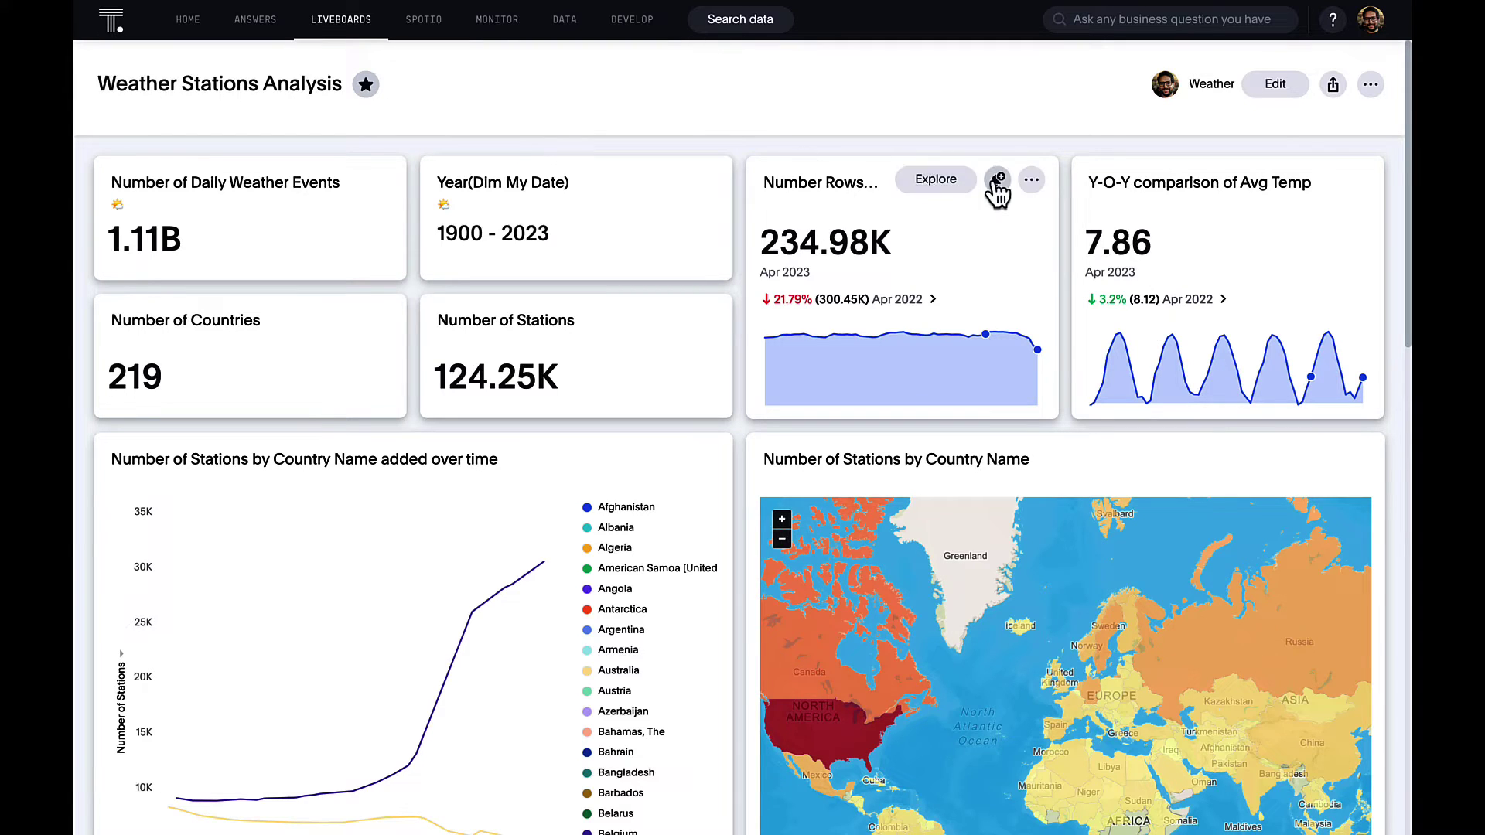
pyautogui.moveTo(1203, 189)
pyautogui.click(1323, 181)
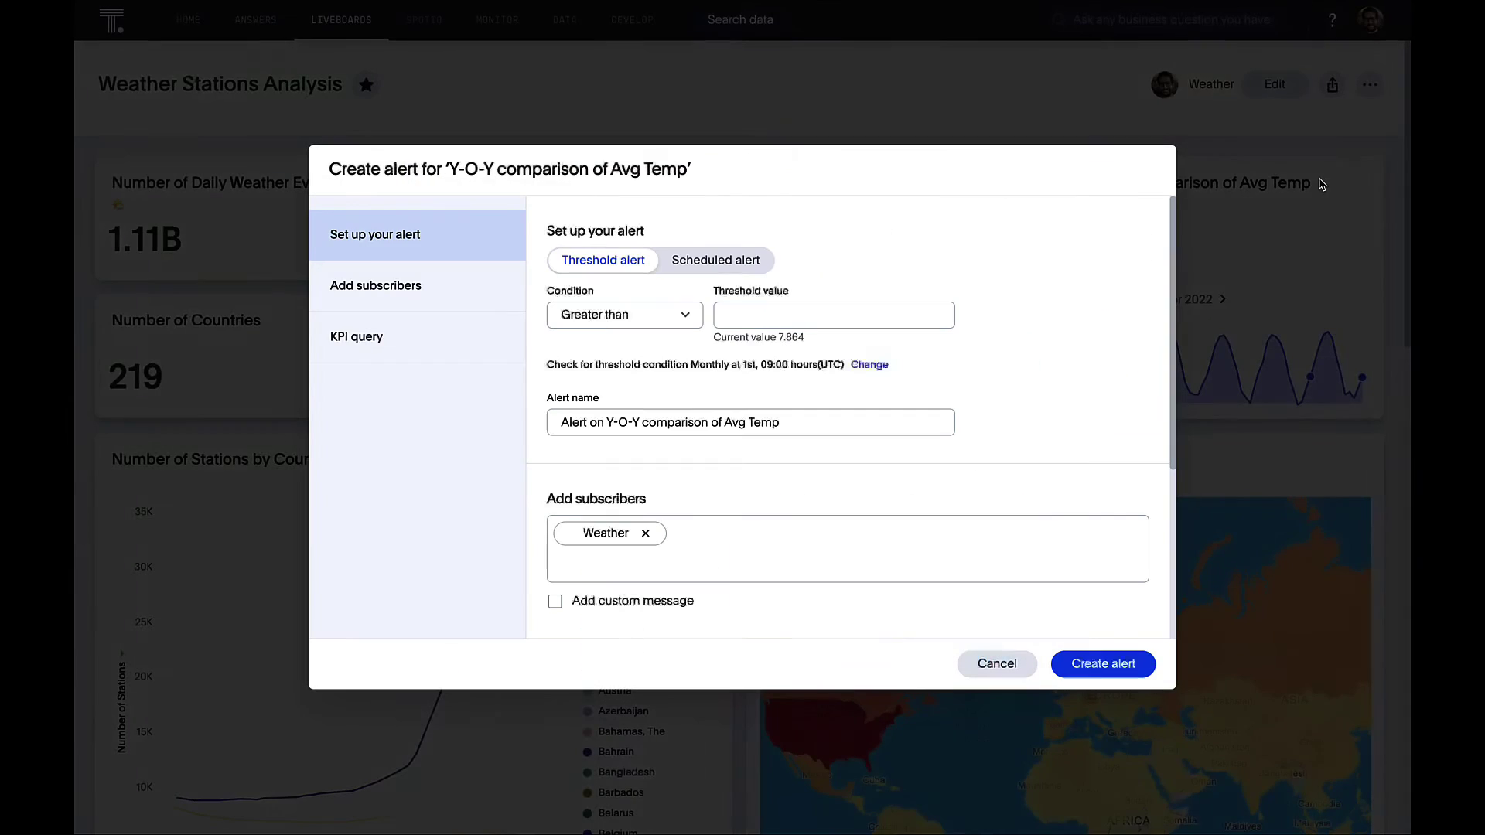
pyautogui.click(661, 332)
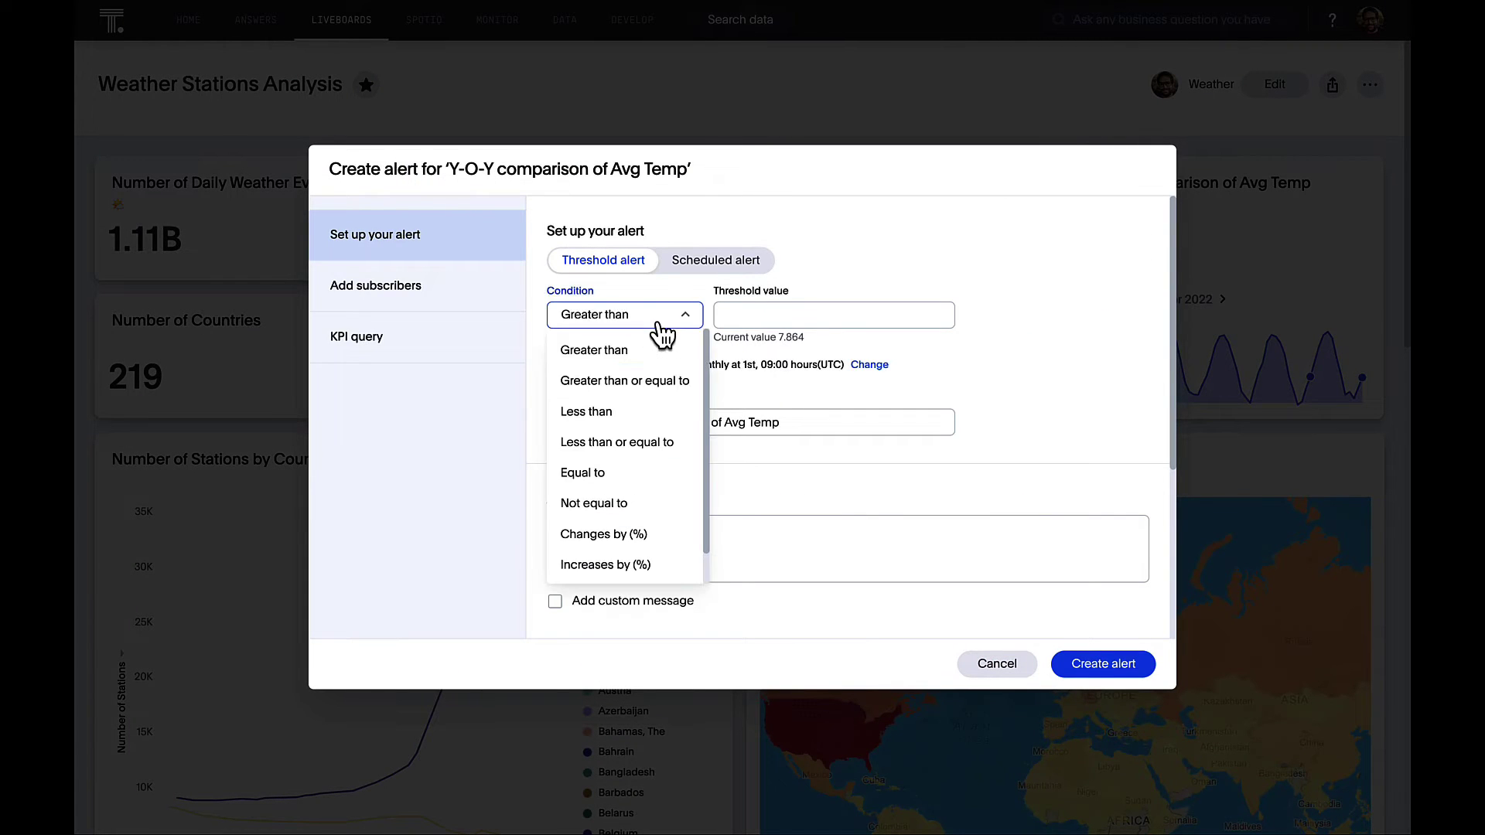
pyautogui.click(620, 519)
# Step: Set the alert threshold to 14 and create the alert
pyautogui.click(801, 306)
pyautogui.write('14')
pyautogui.click(979, 360)
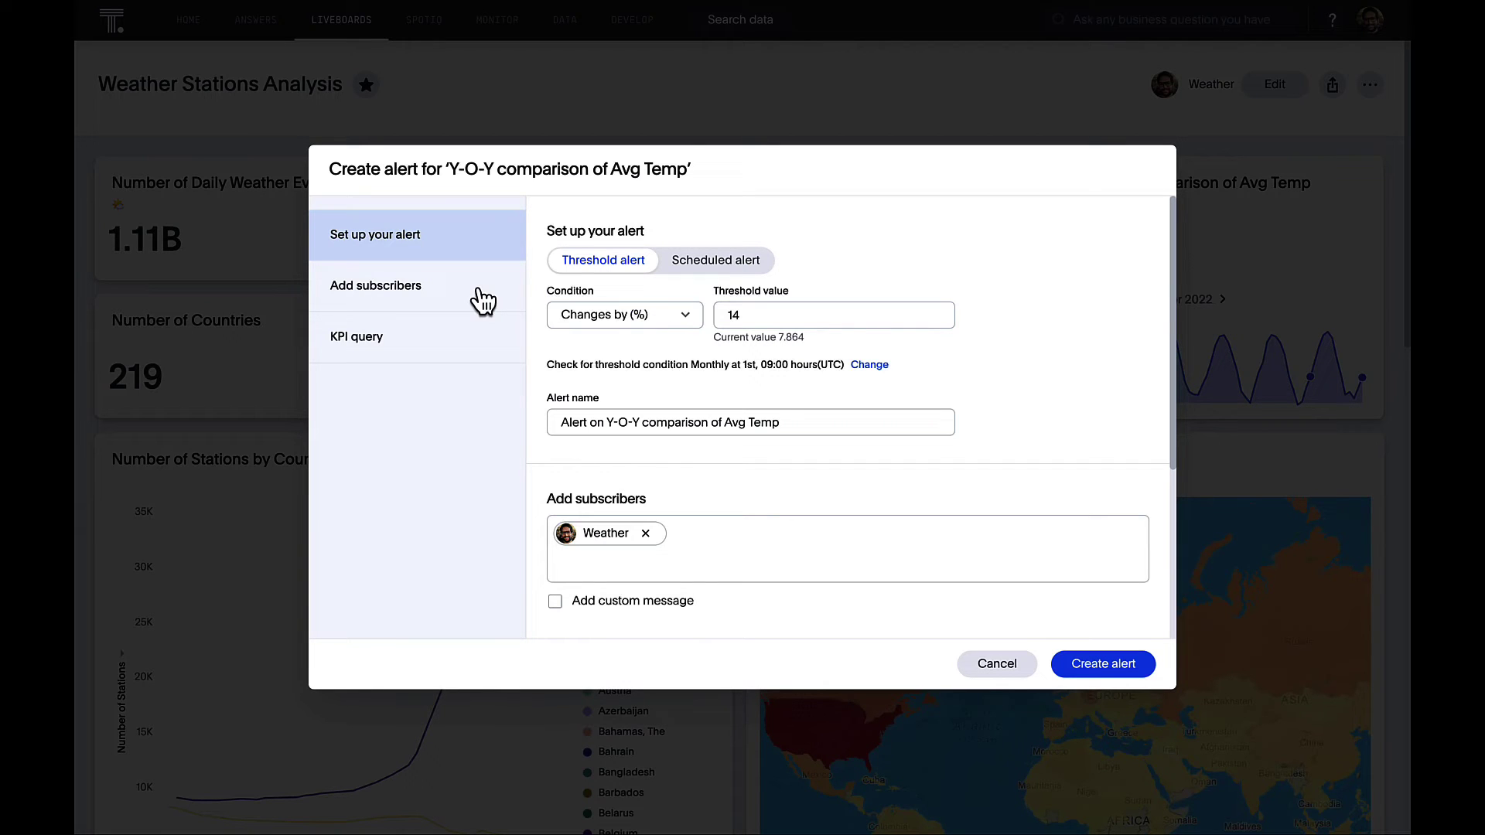
pyautogui.scroll(-5, 688, 460)
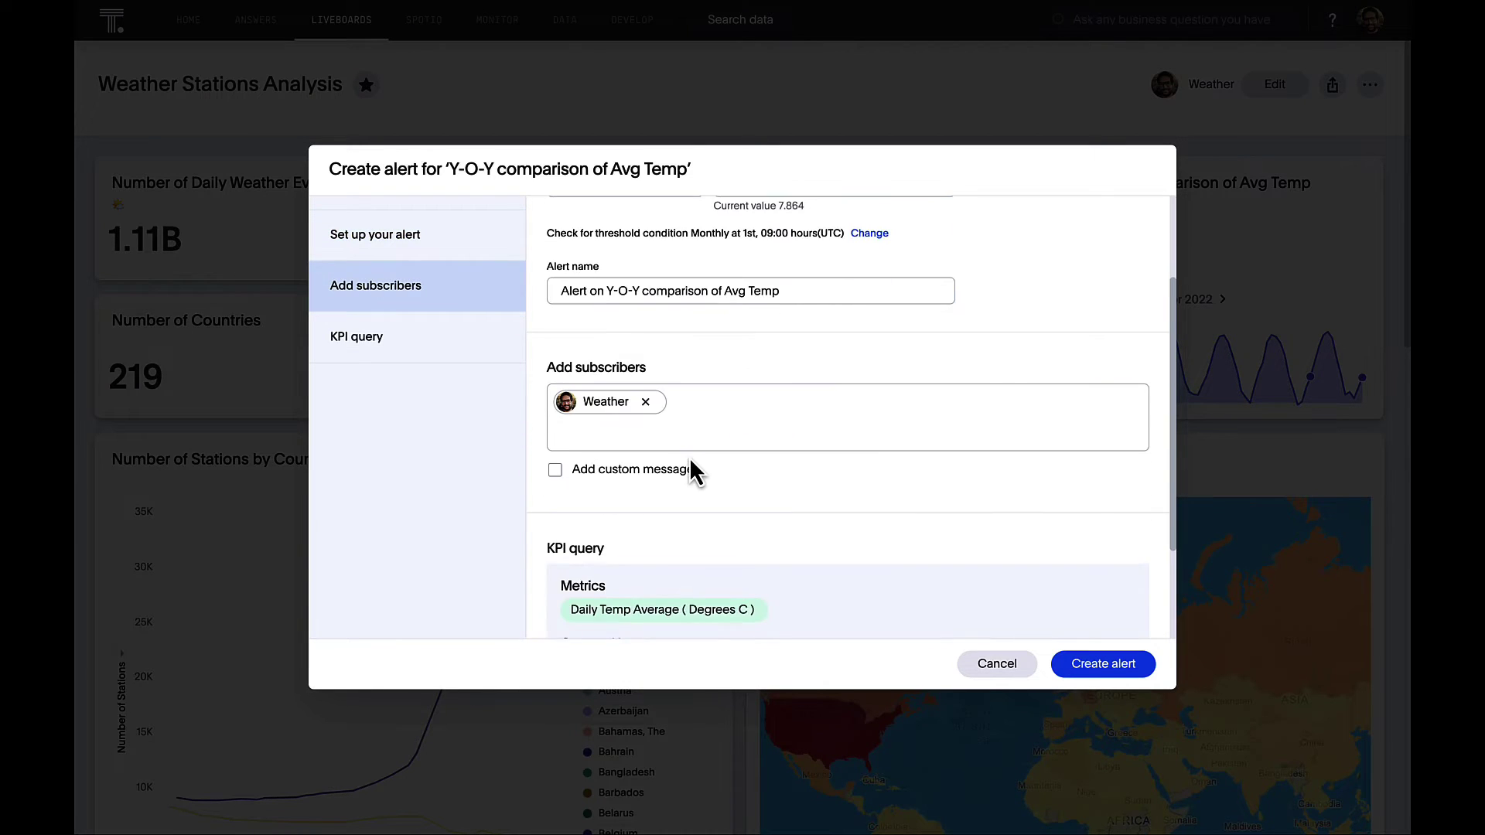
pyautogui.click(1111, 671)
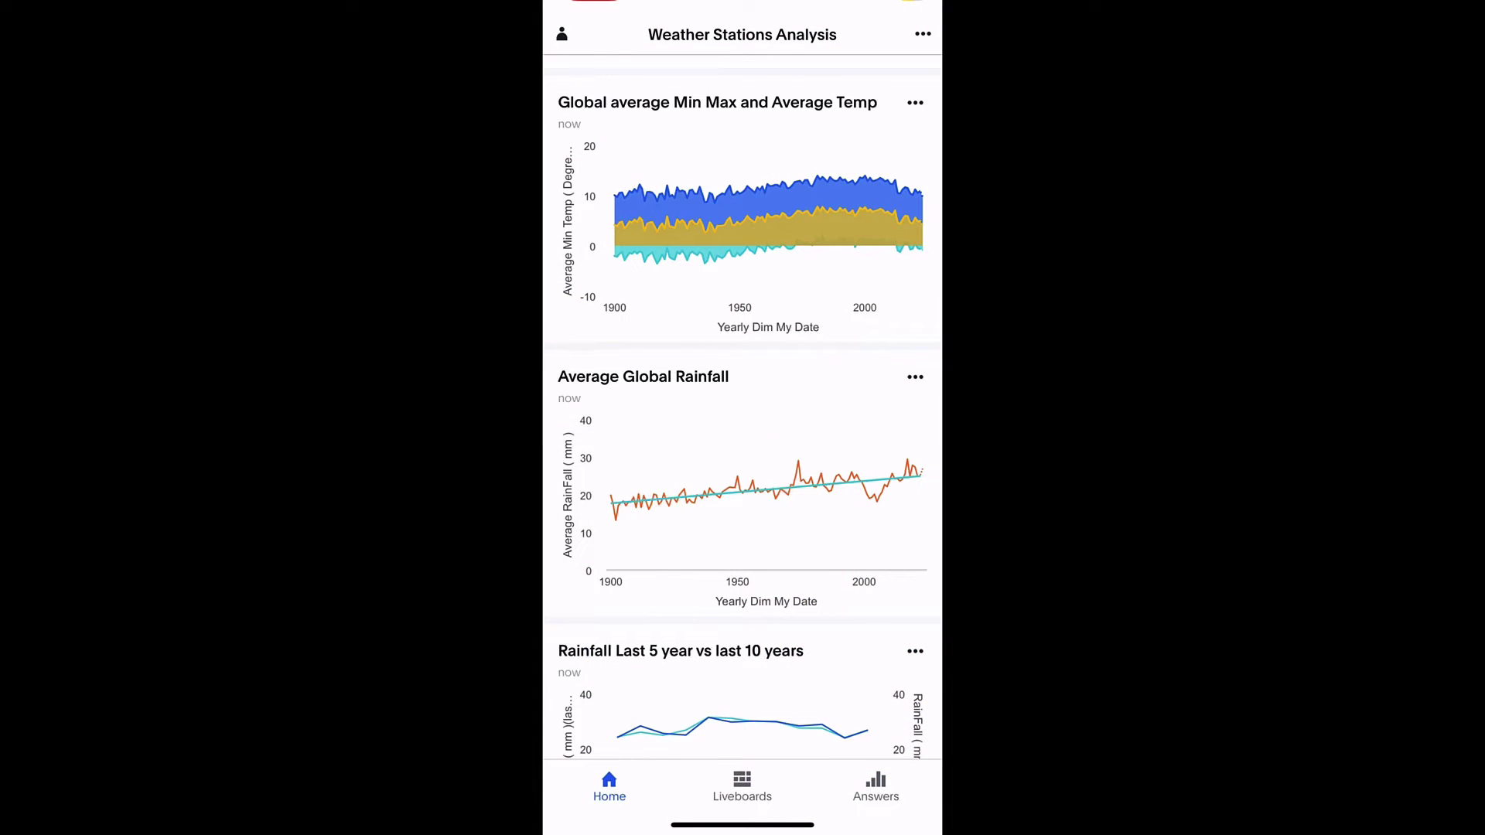
pyautogui.scroll(-2, 742, 403)
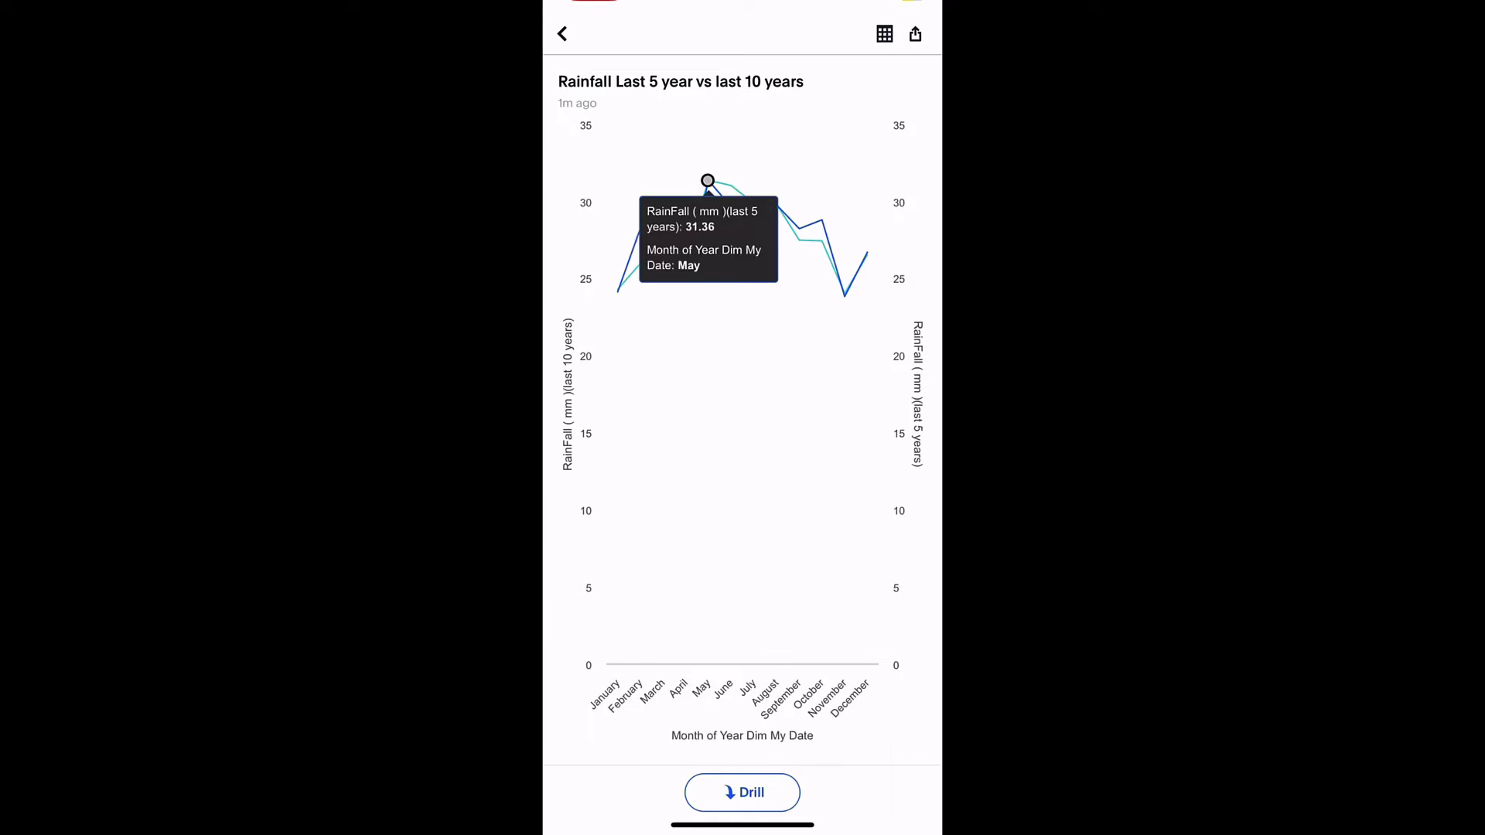
pyautogui.click(743, 792)
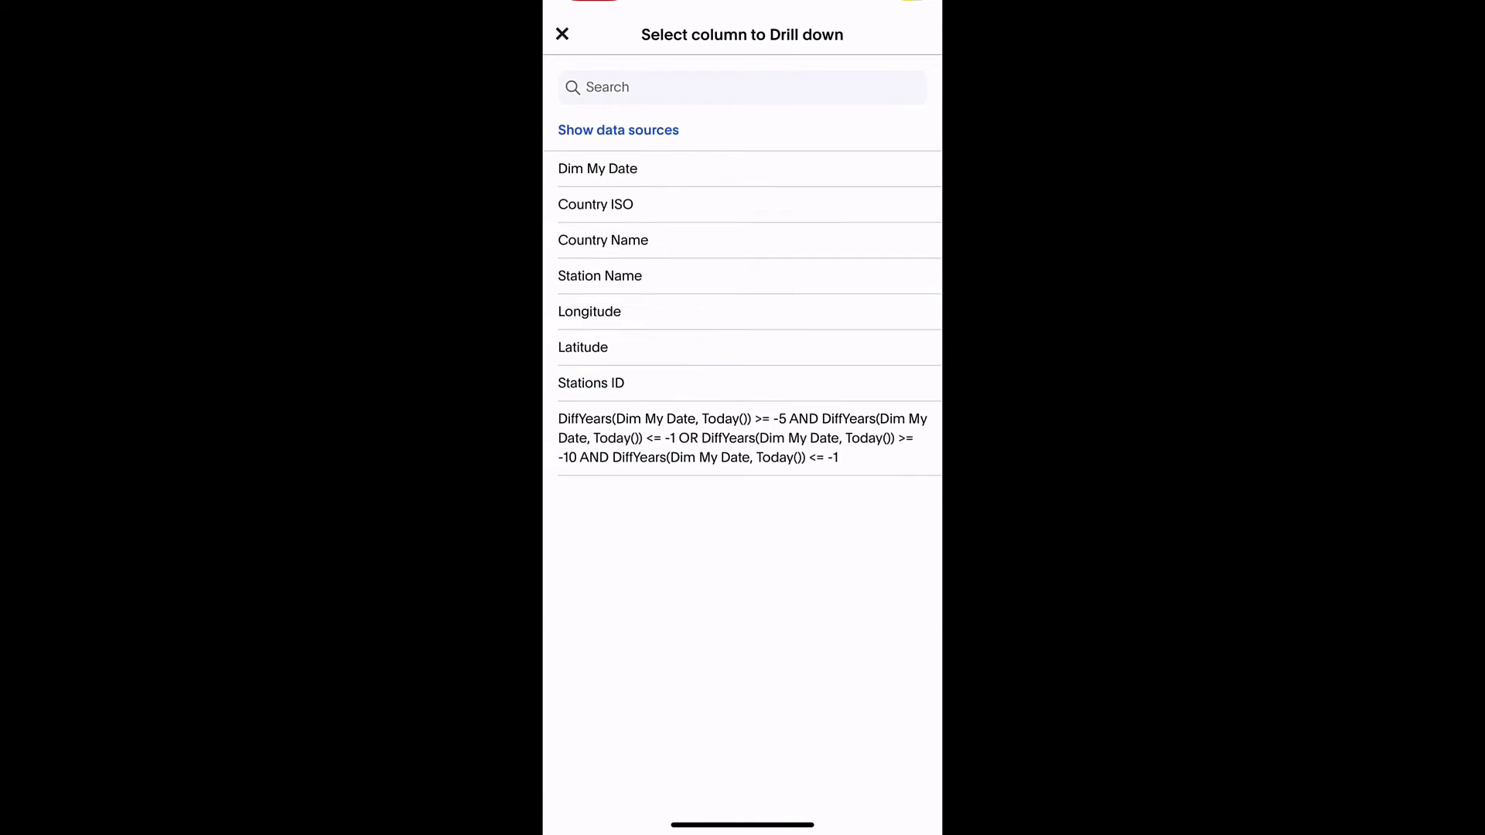
pyautogui.click(600, 275)
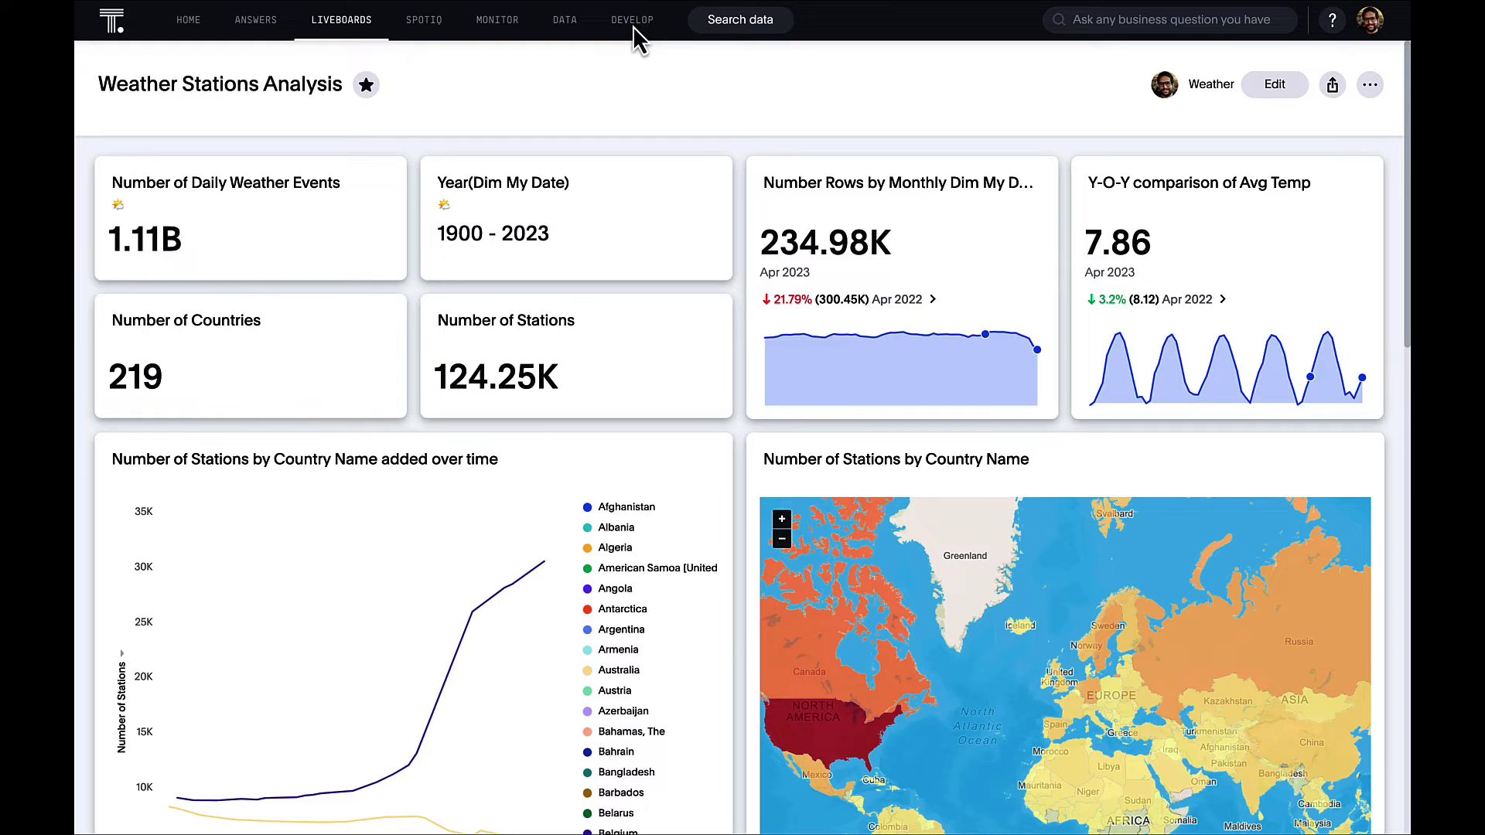
# Step: Preview the Weather Stations Analysis liveboard embedded in the Develop Playground
pyautogui.click(633, 21)
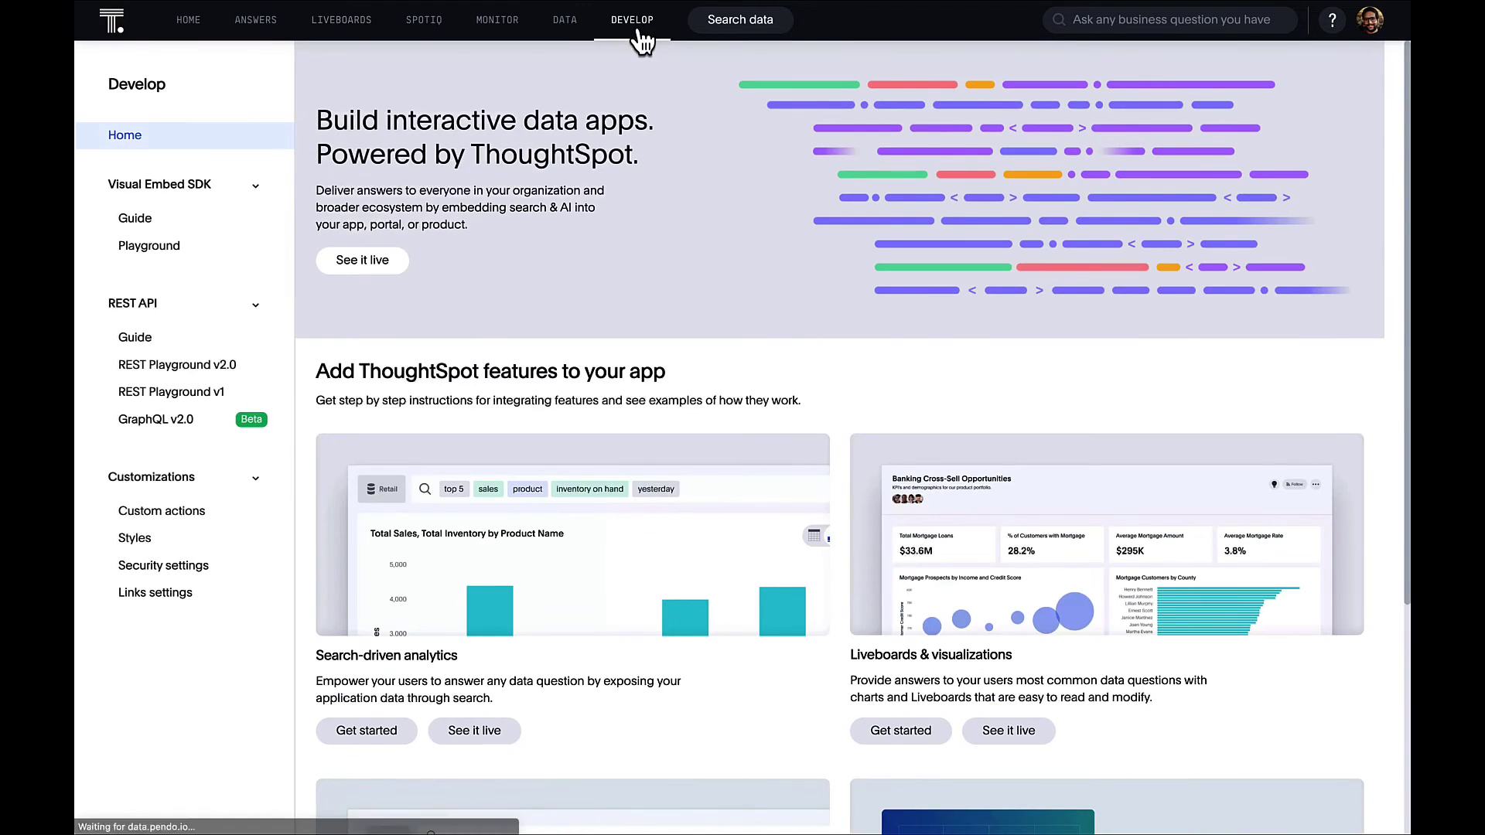
pyautogui.click(170, 249)
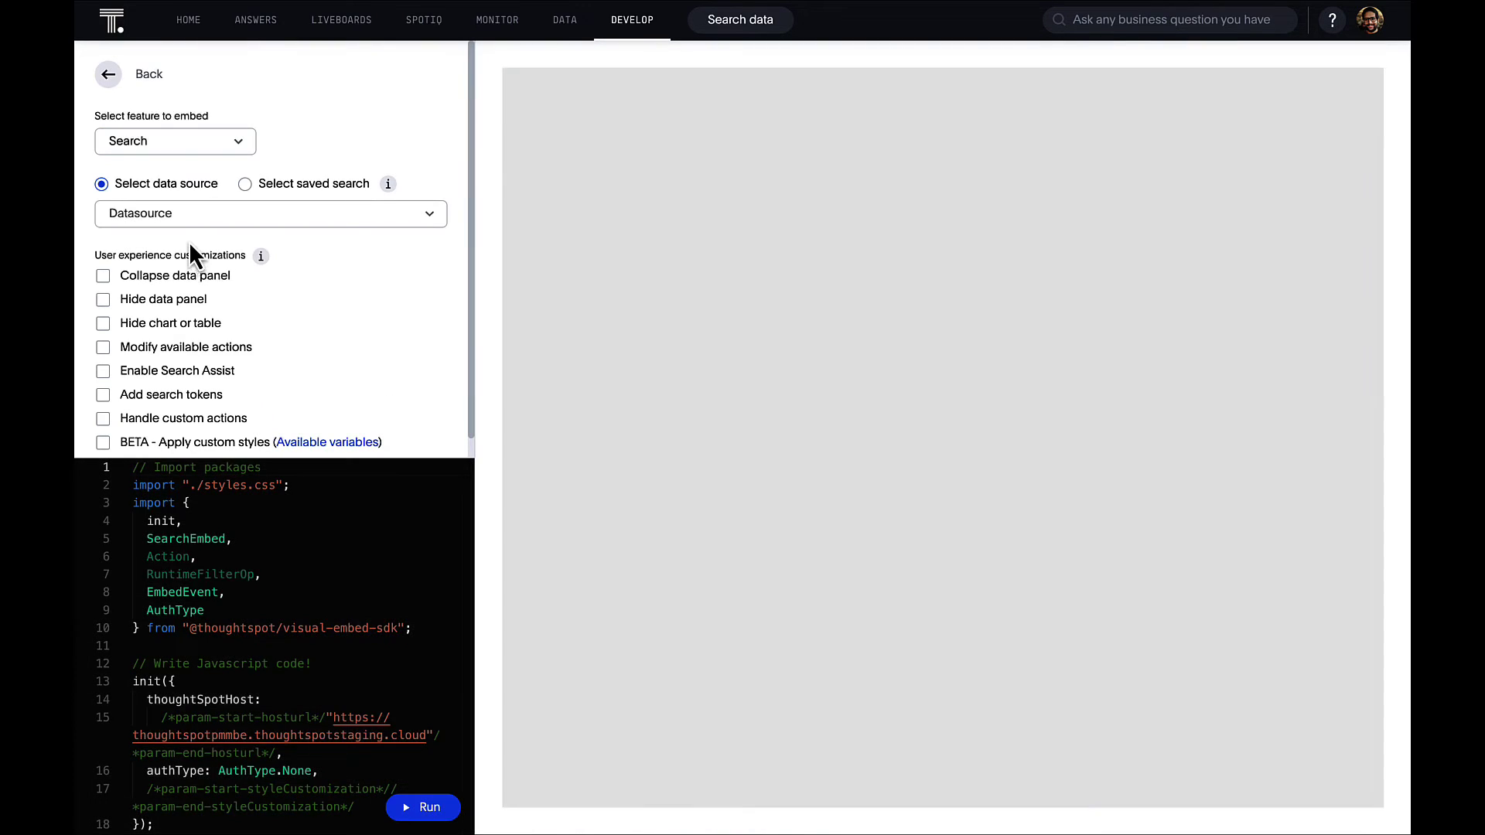
pyautogui.click(212, 145)
pyautogui.click(190, 209)
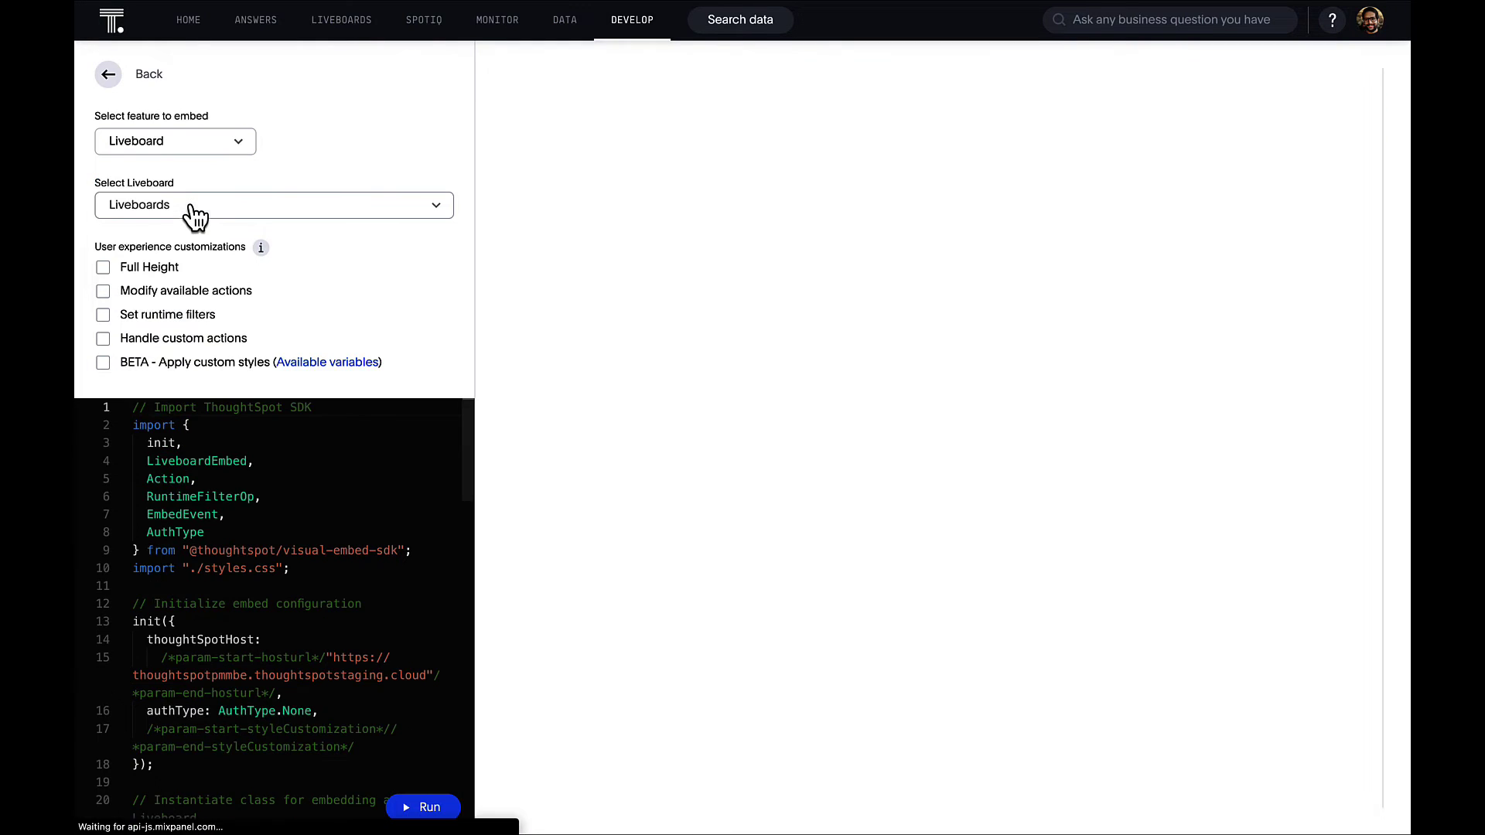
pyautogui.click(193, 216)
pyautogui.click(224, 288)
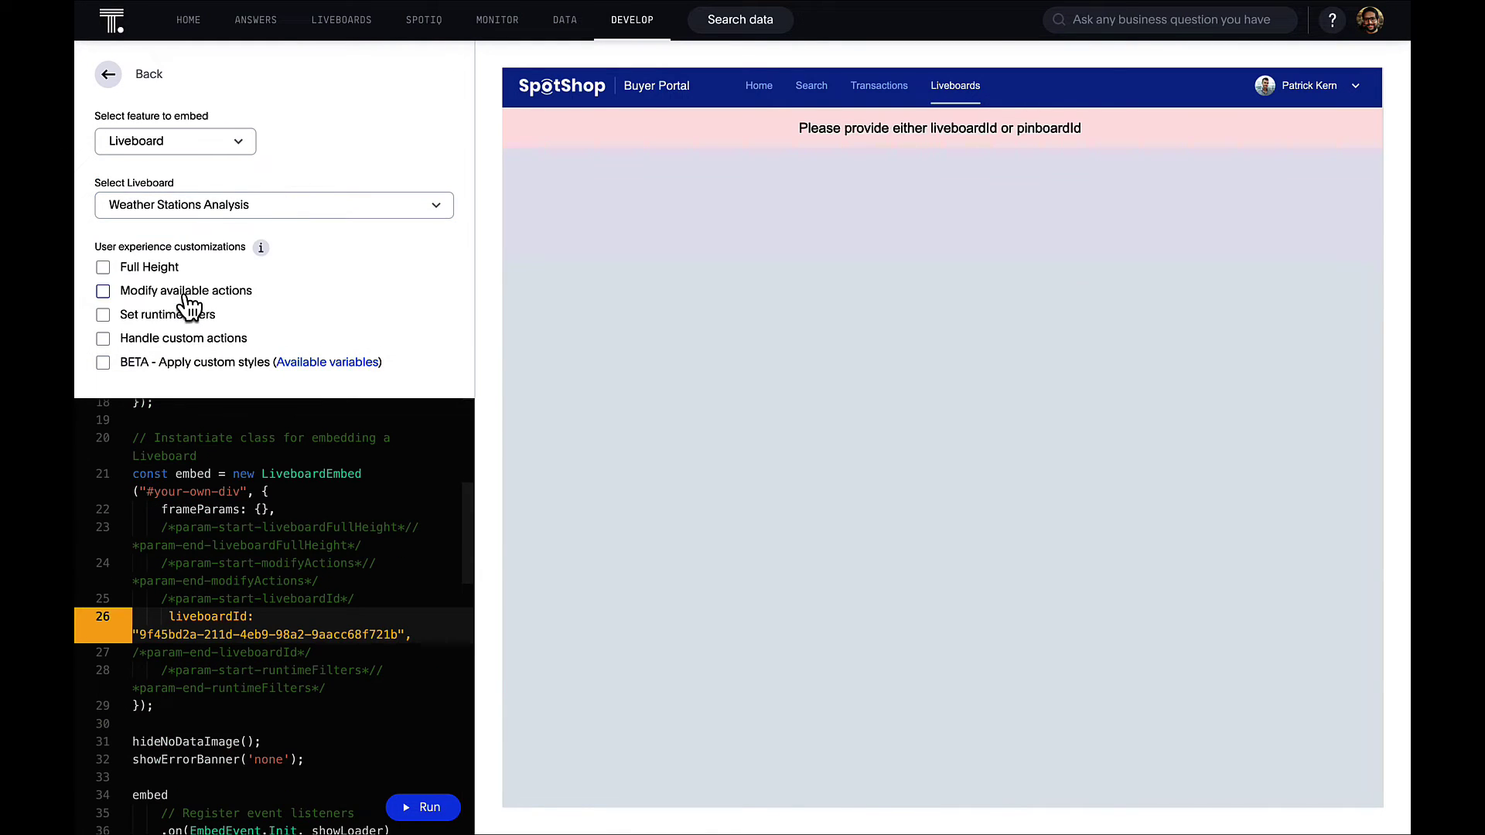
pyautogui.click(424, 813)
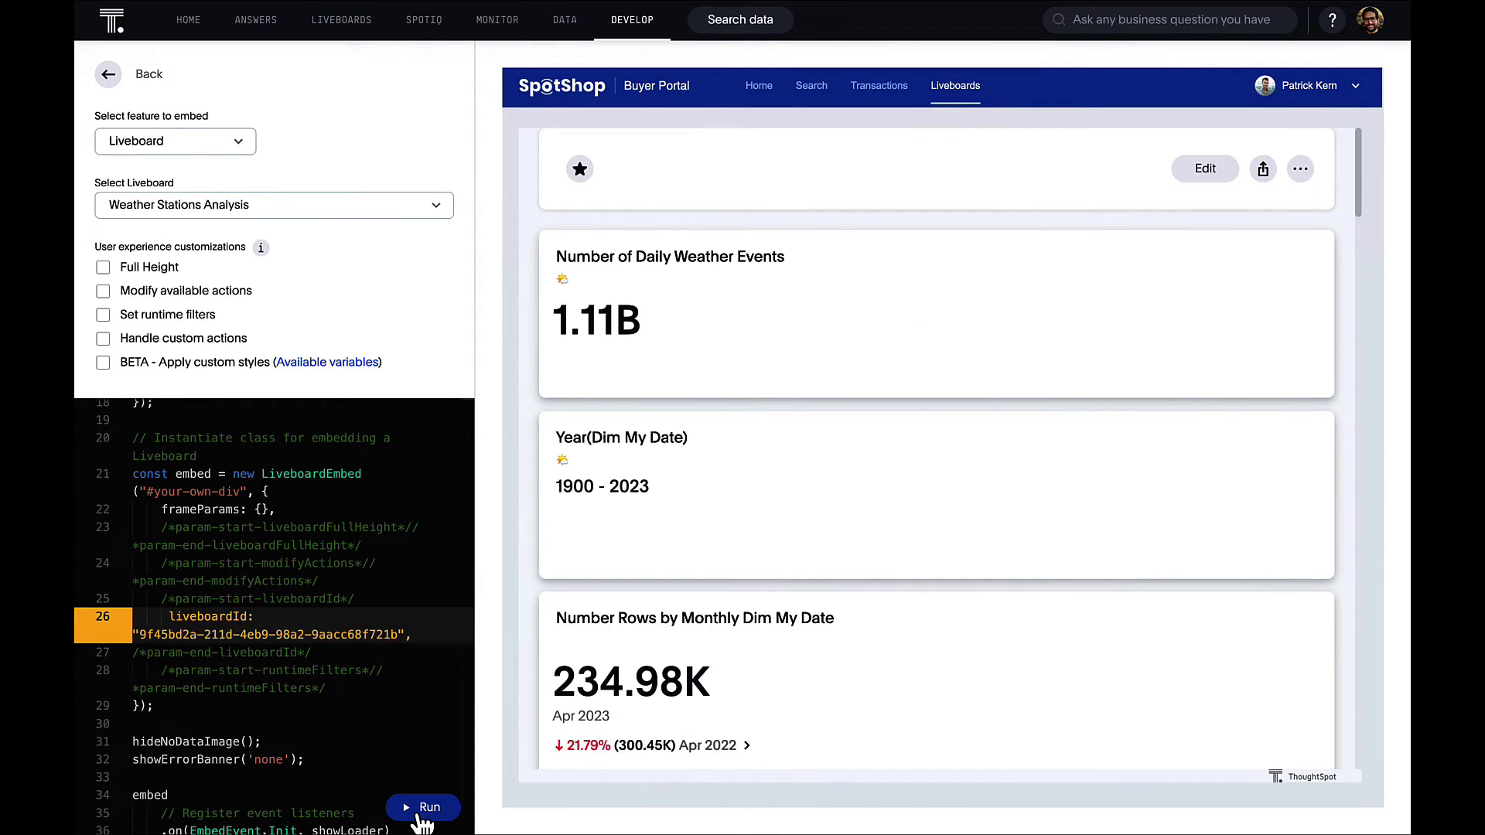
# Step: Apply custom styles with the dark-theme.css URL, delete the CSS variable overrides, and rerun
pyautogui.click(102, 363)
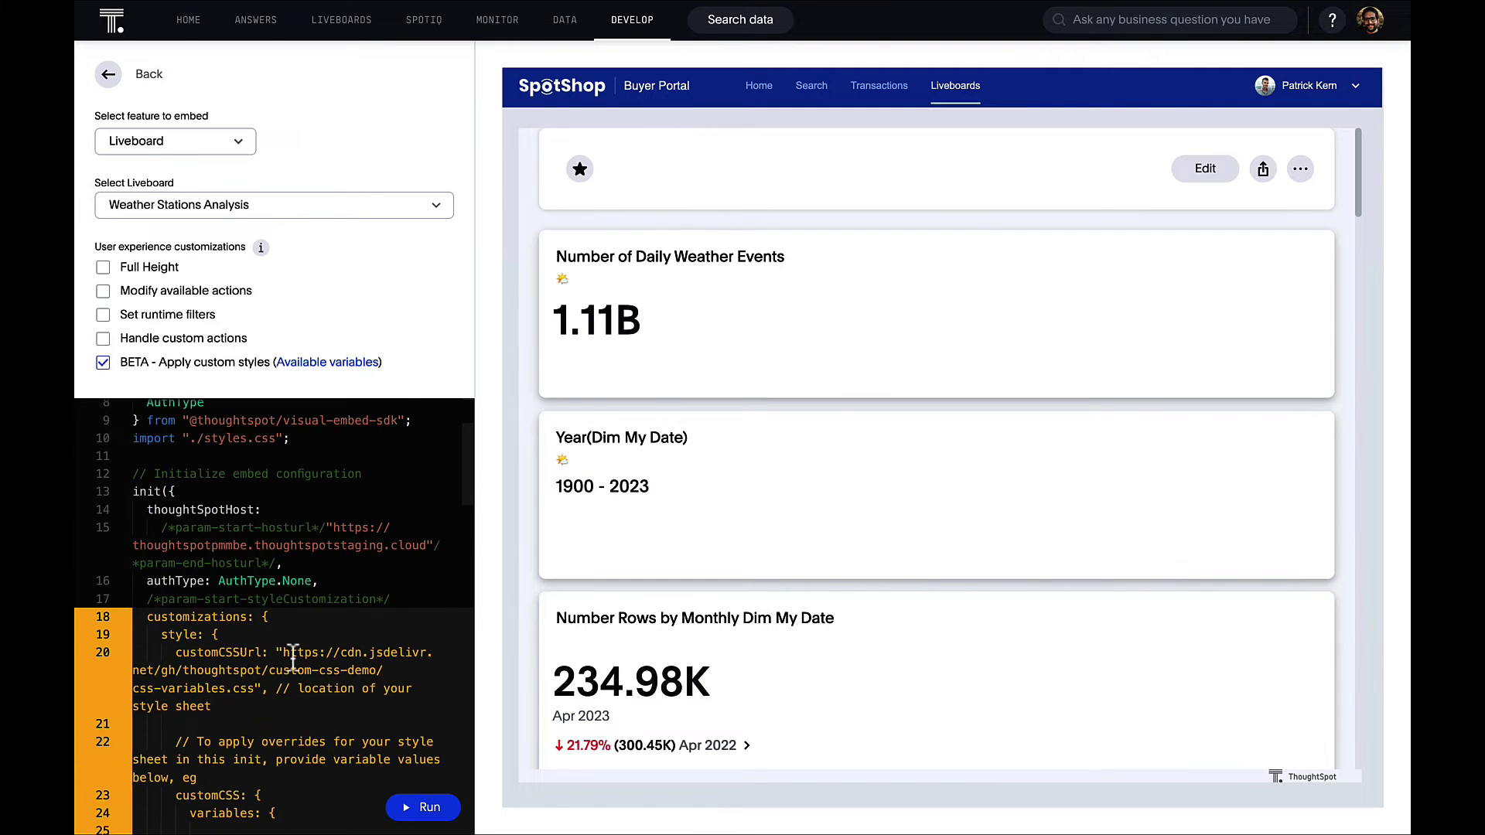
pyautogui.scroll(-3, 292, 656)
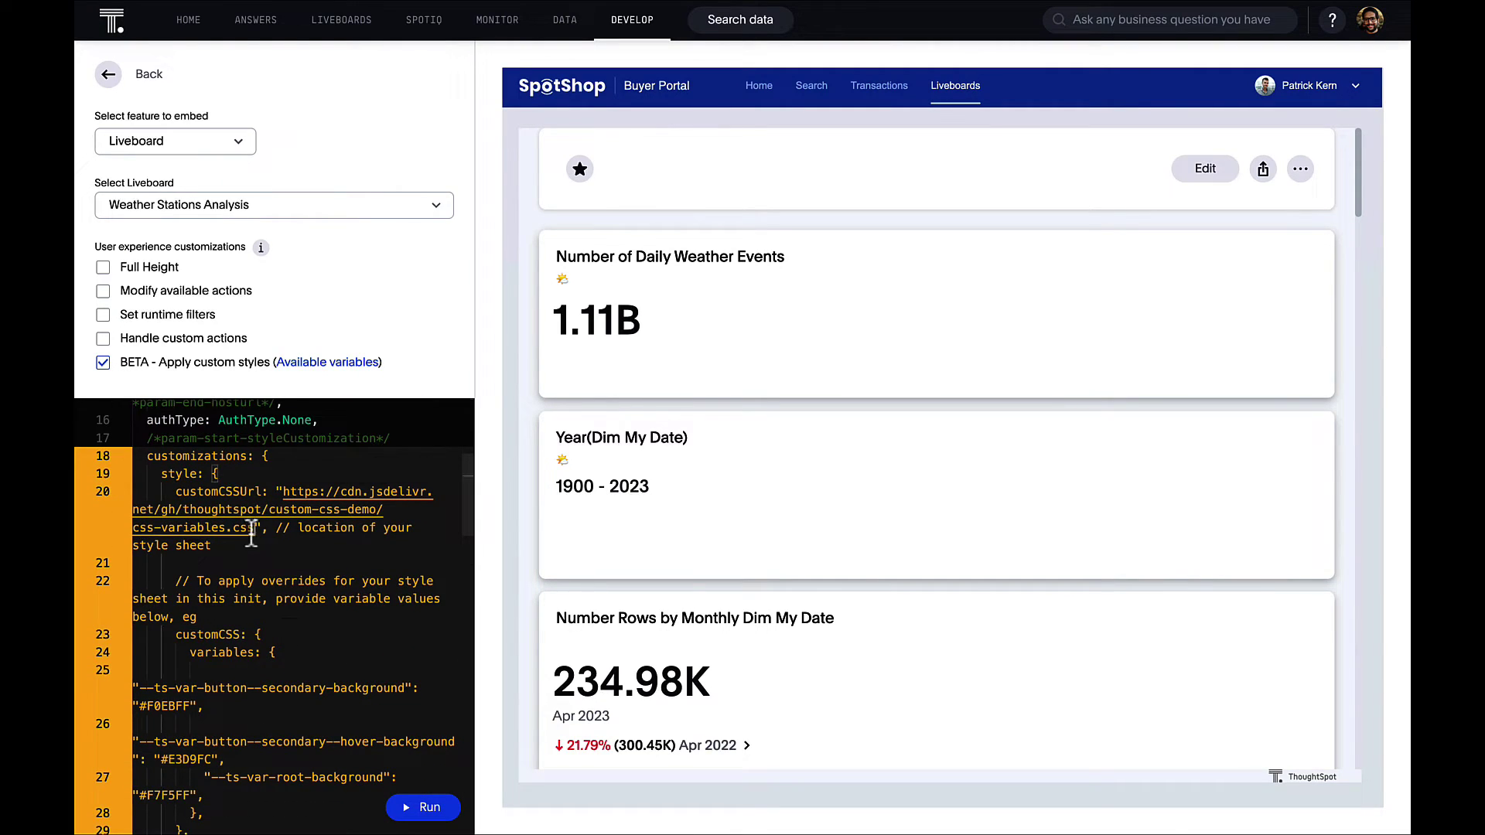
pyautogui.moveTo(253, 528); pyautogui.dragTo(285, 495)
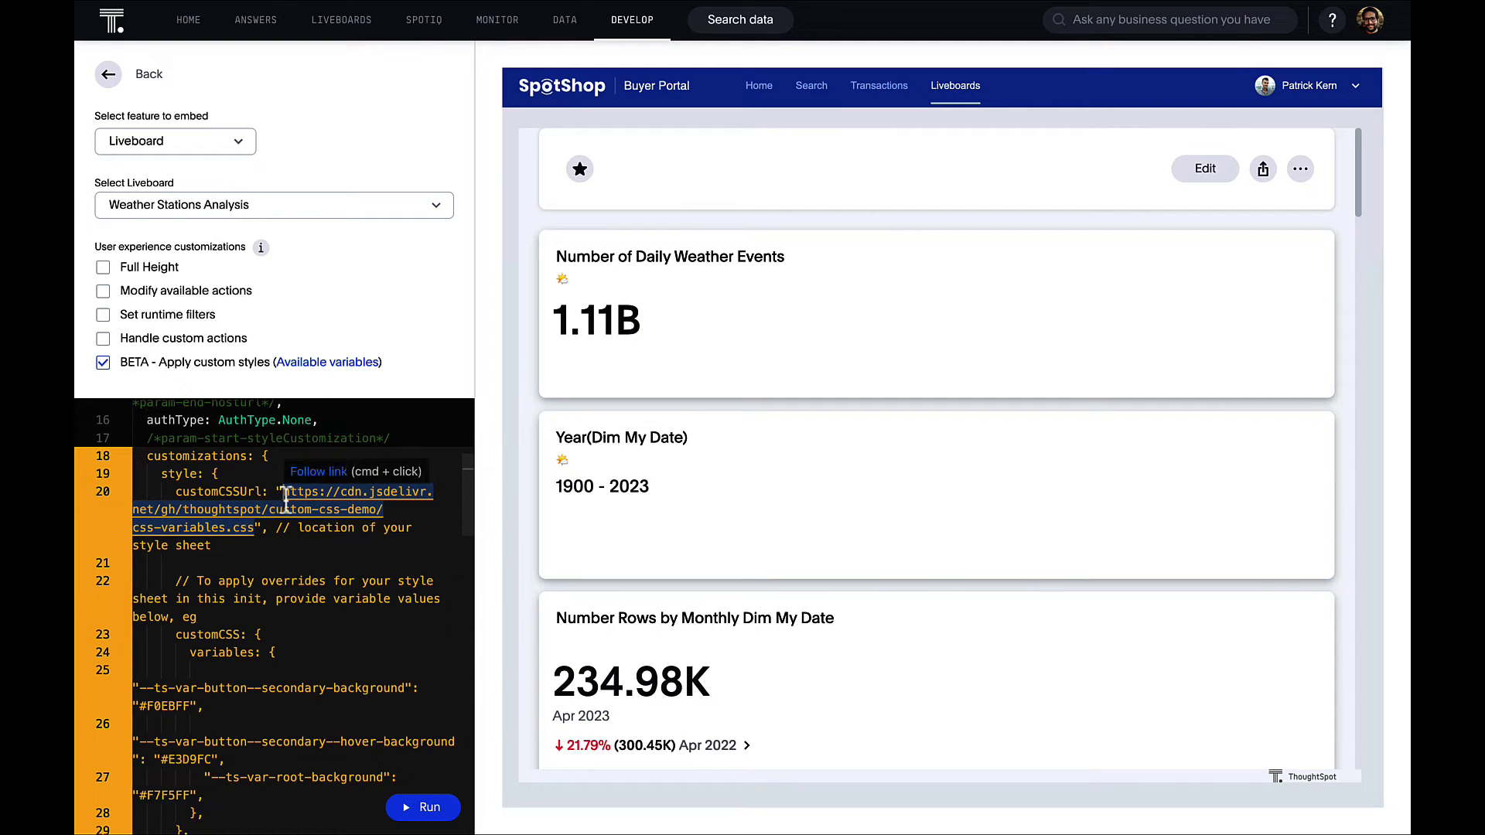
pyautogui.write('https://cdn.jsdelivr.net/gh/nrentz-ts/css/dark-theme.css')
pyautogui.scroll(-3, 299, 585)
pyautogui.moveTo(232, 667); pyautogui.dragTo(133, 563)
pyautogui.press('BackSpace')
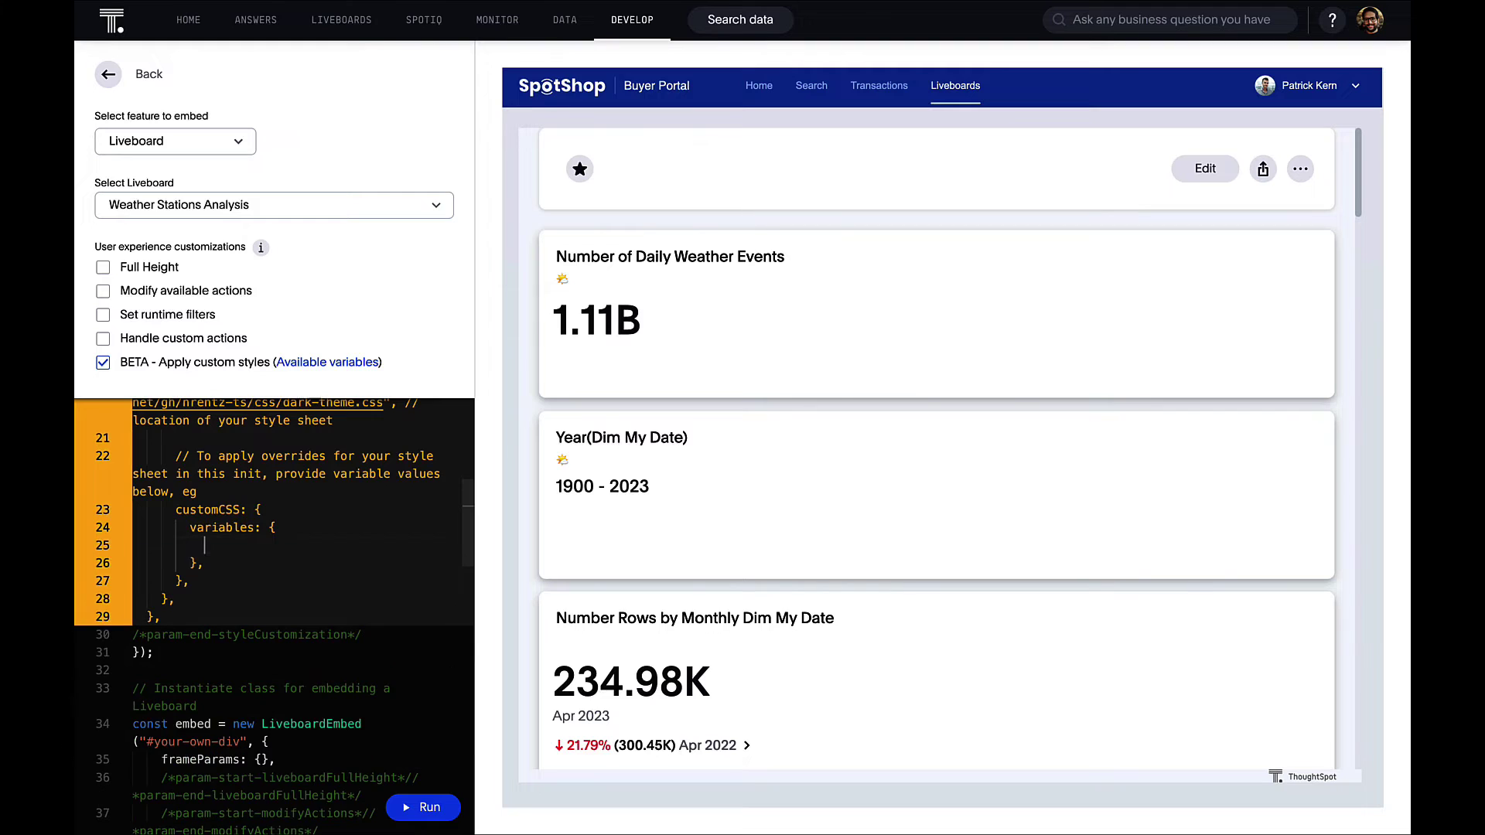
pyautogui.click(410, 806)
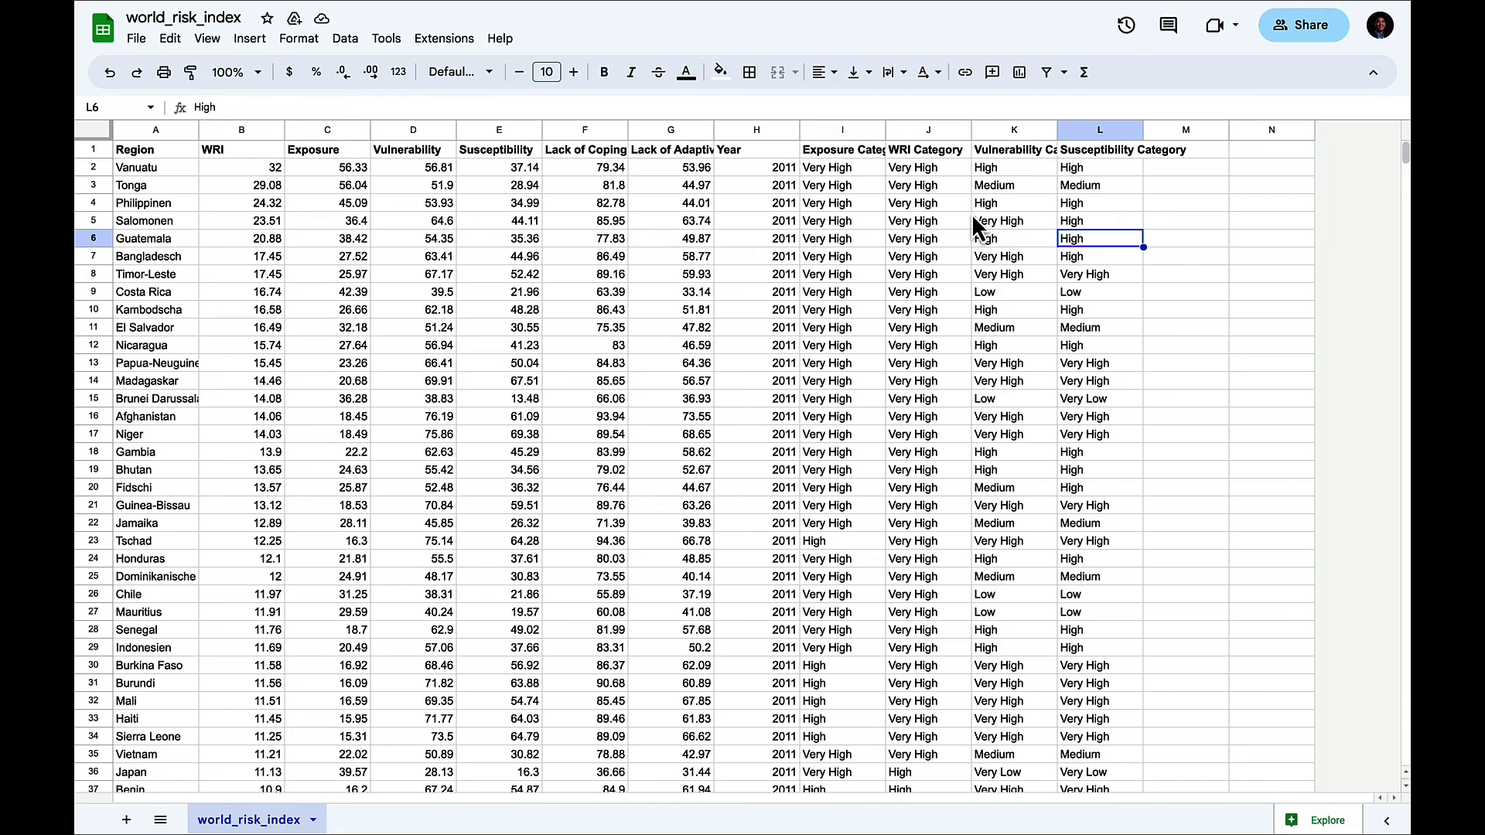
# Step: Launch ThoughtSpot from the Extensions menu
pyautogui.click(447, 39)
pyautogui.moveTo(495, 289)
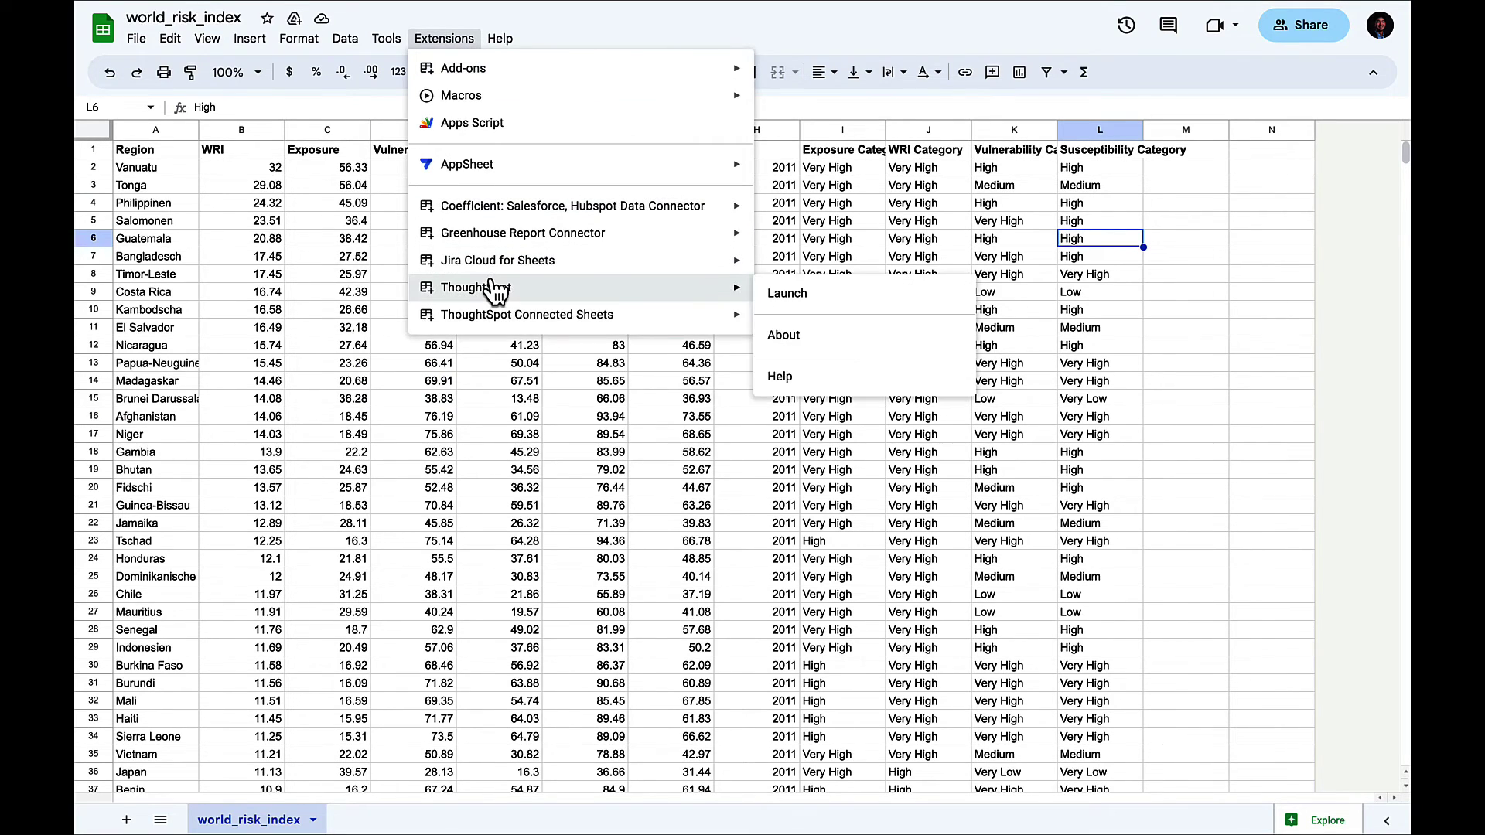
pyautogui.click(804, 297)
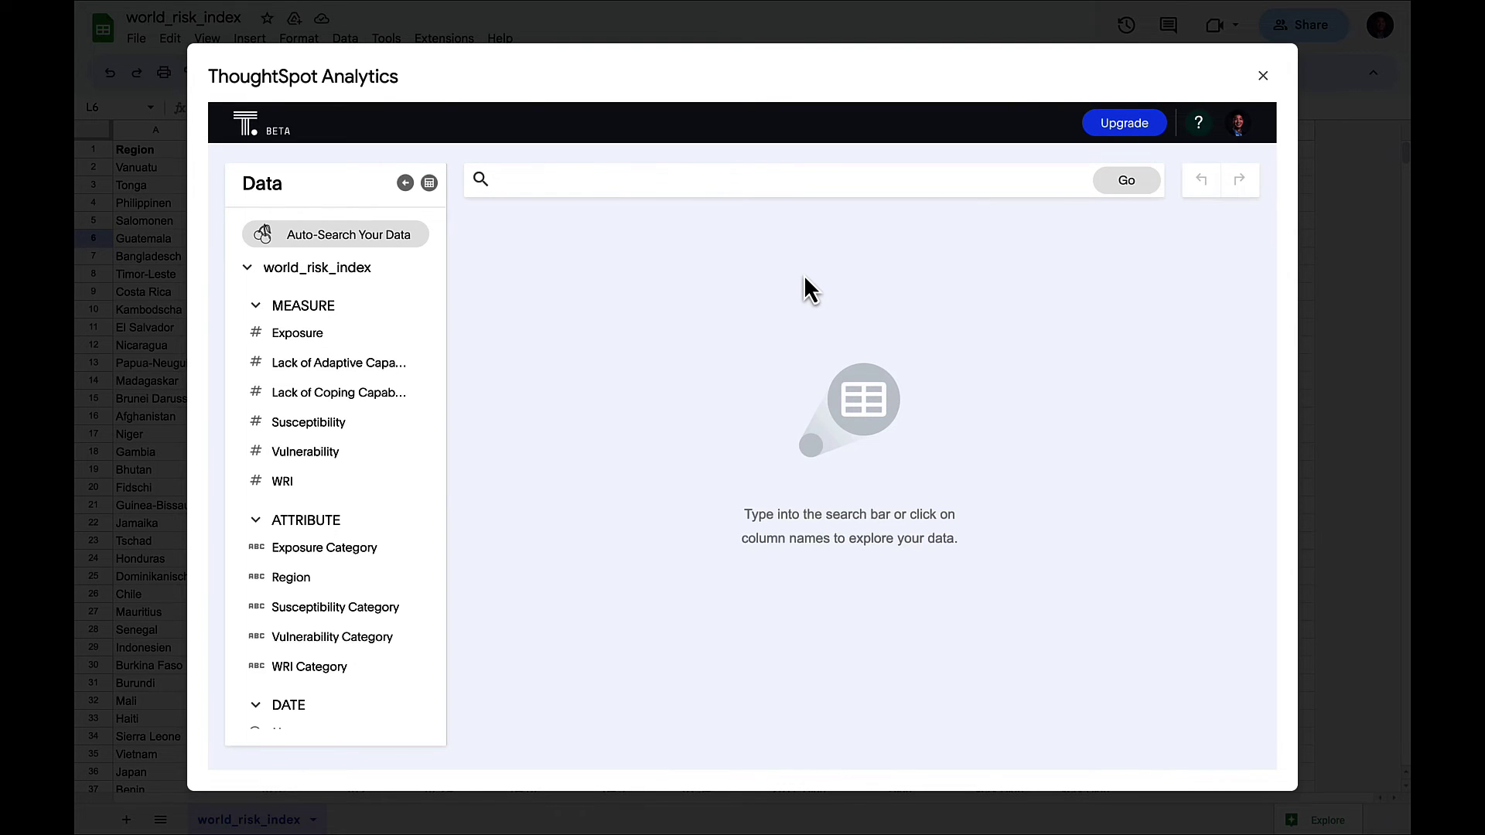
# Step: Search Exposure and Vulnerability by Year and show the results as a column chart
pyautogui.click(795, 184)
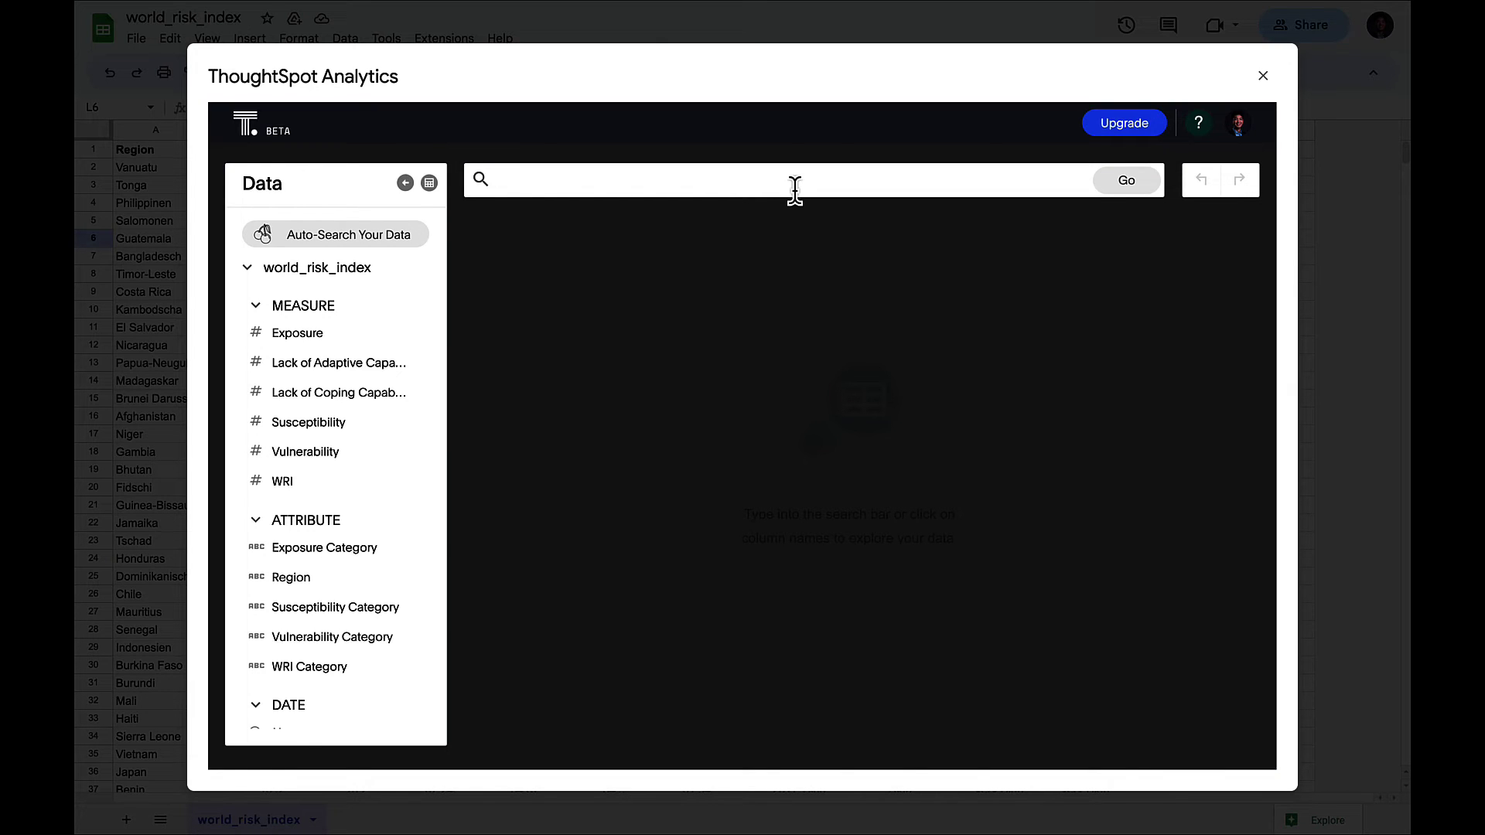
pyautogui.write('ex')
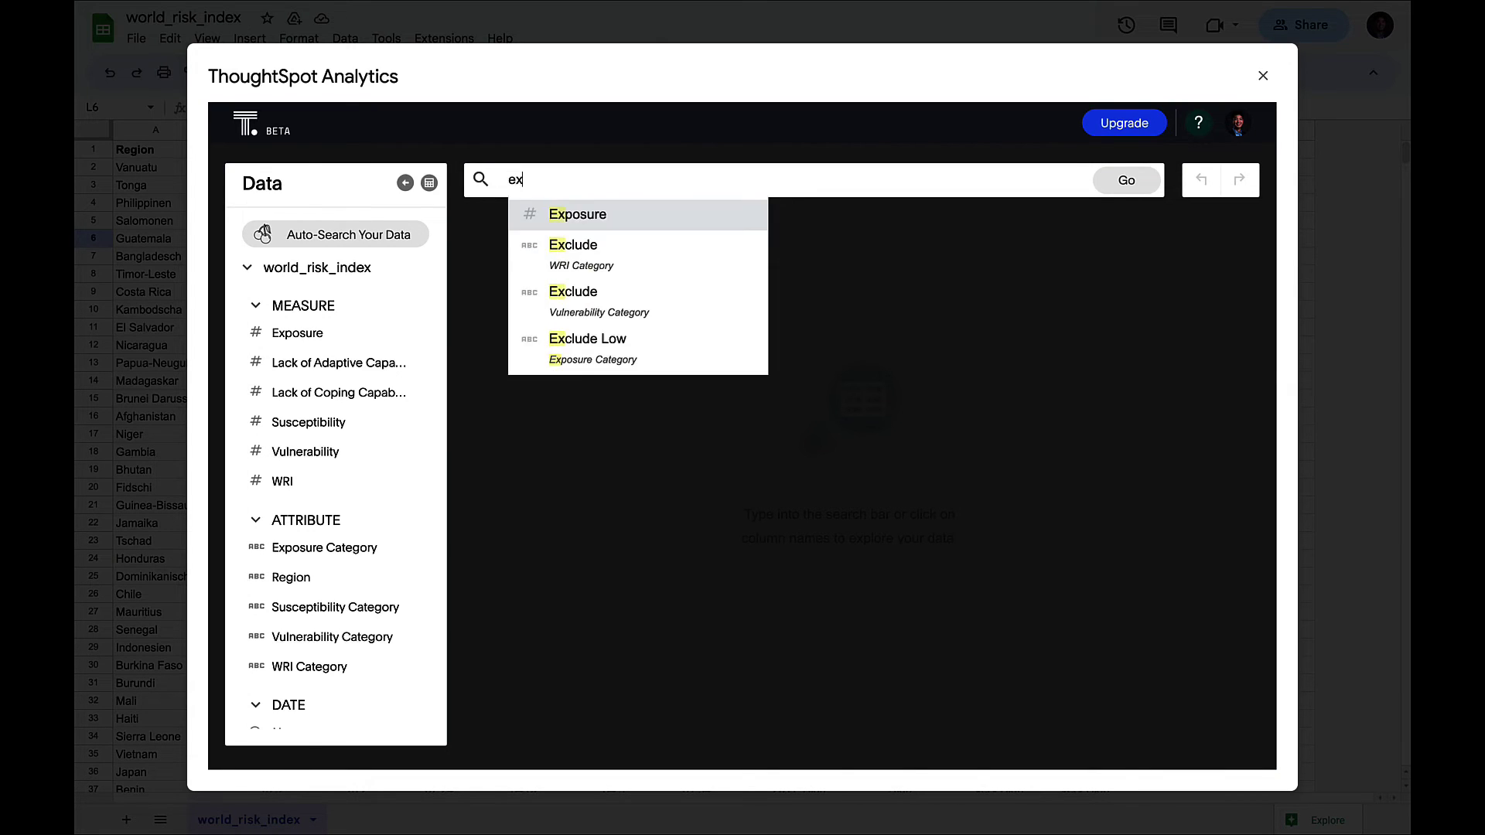
pyautogui.press('Return')
pyautogui.write('vul')
pyautogui.press('Return')
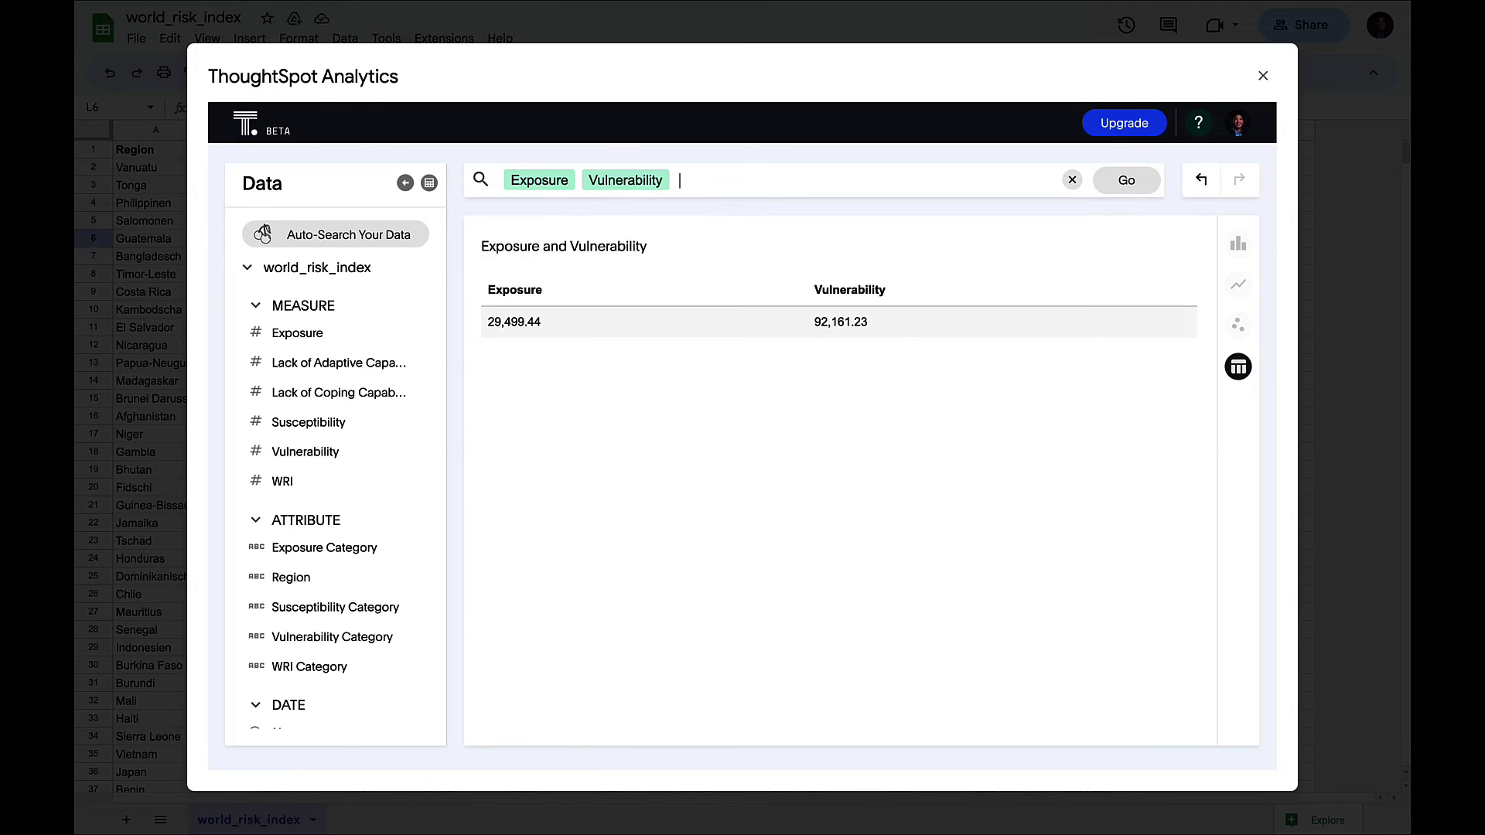
pyautogui.write('y')
pyautogui.press('Return')
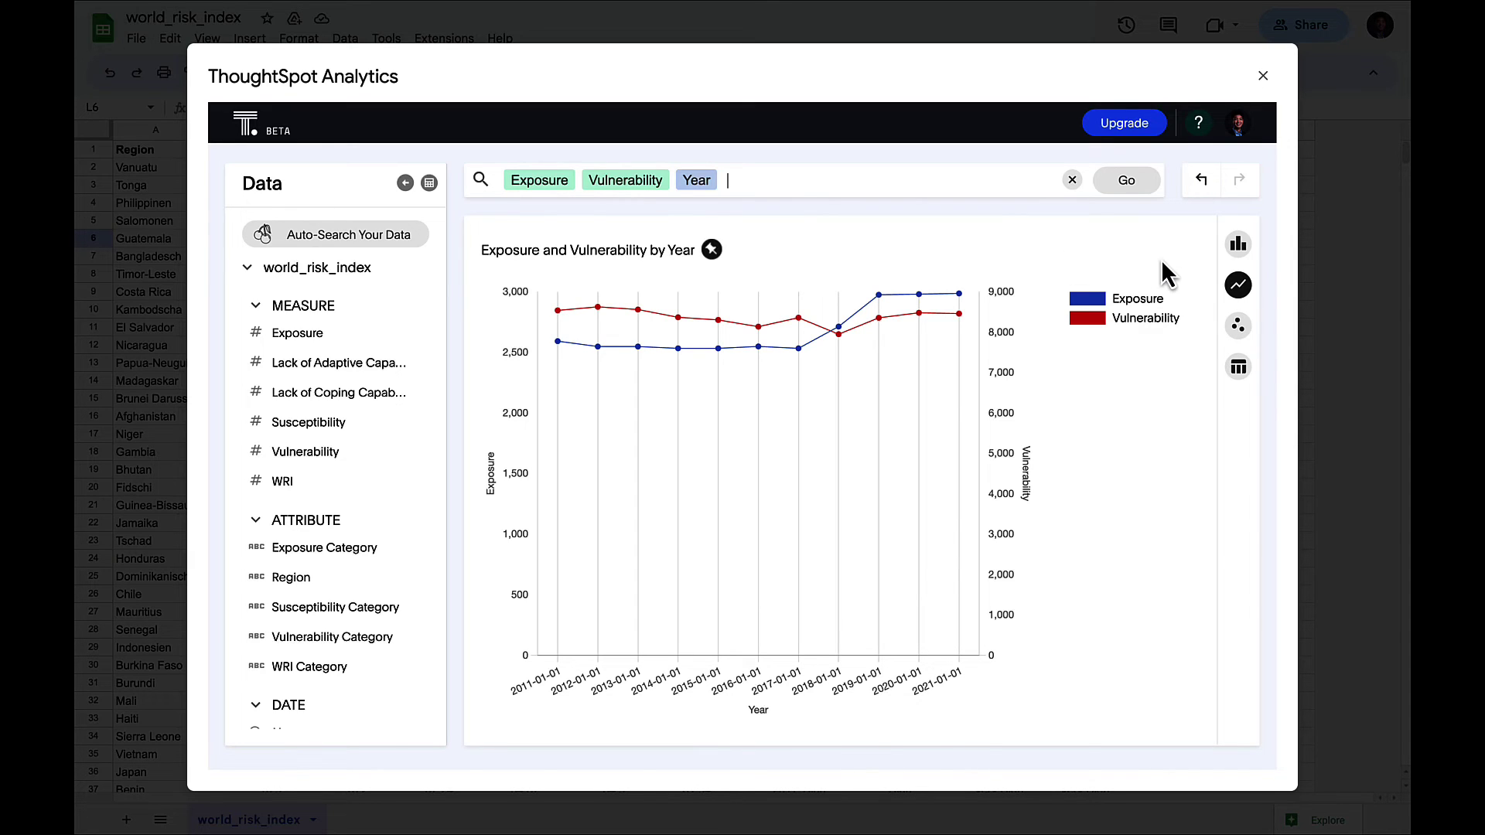
pyautogui.click(1240, 249)
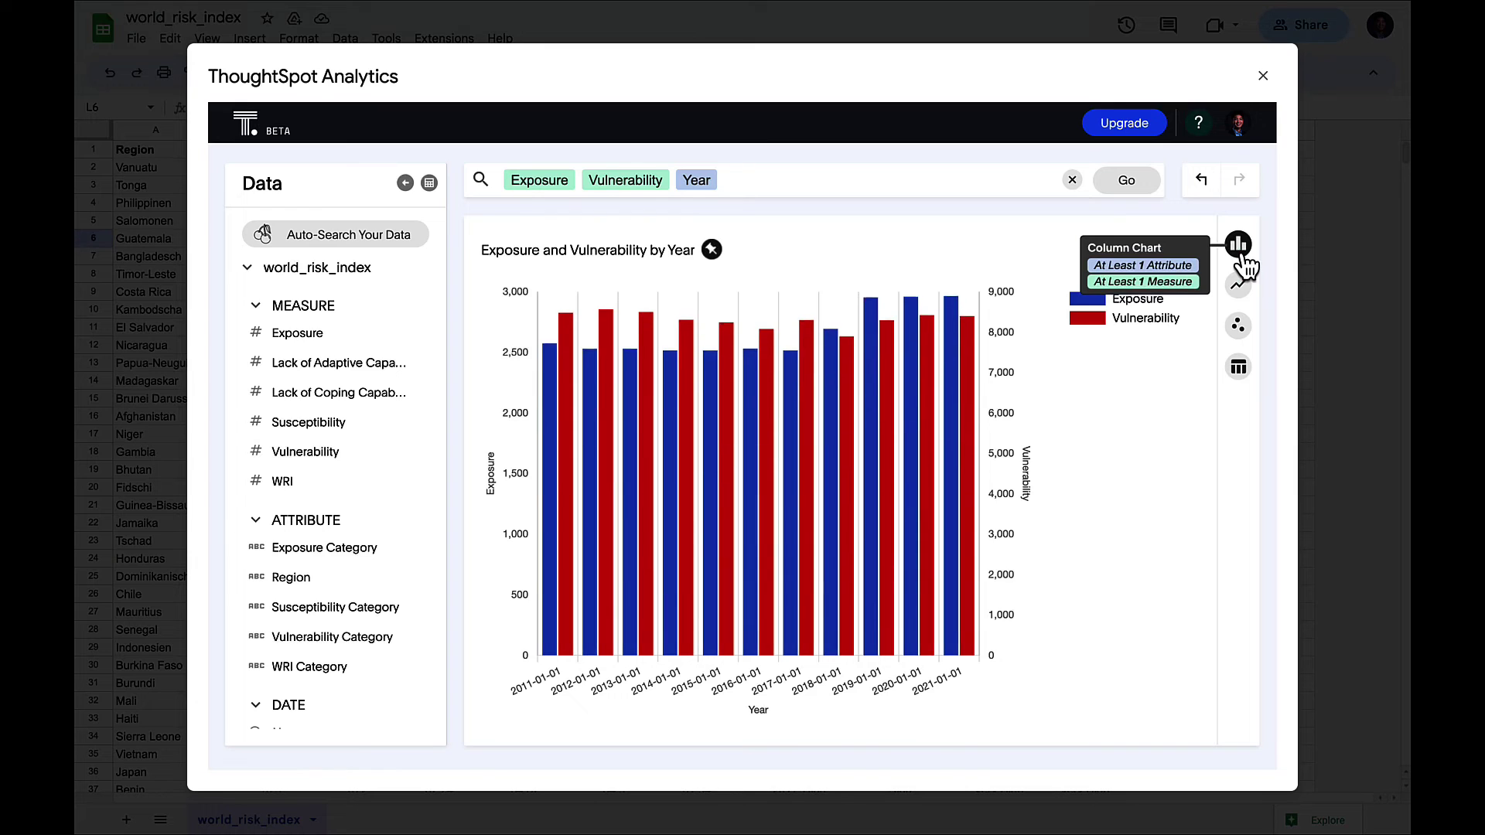
# Step: Drill the Exposure chart down by Region and bring up its pinning options
pyautogui.rightClick(952, 312)
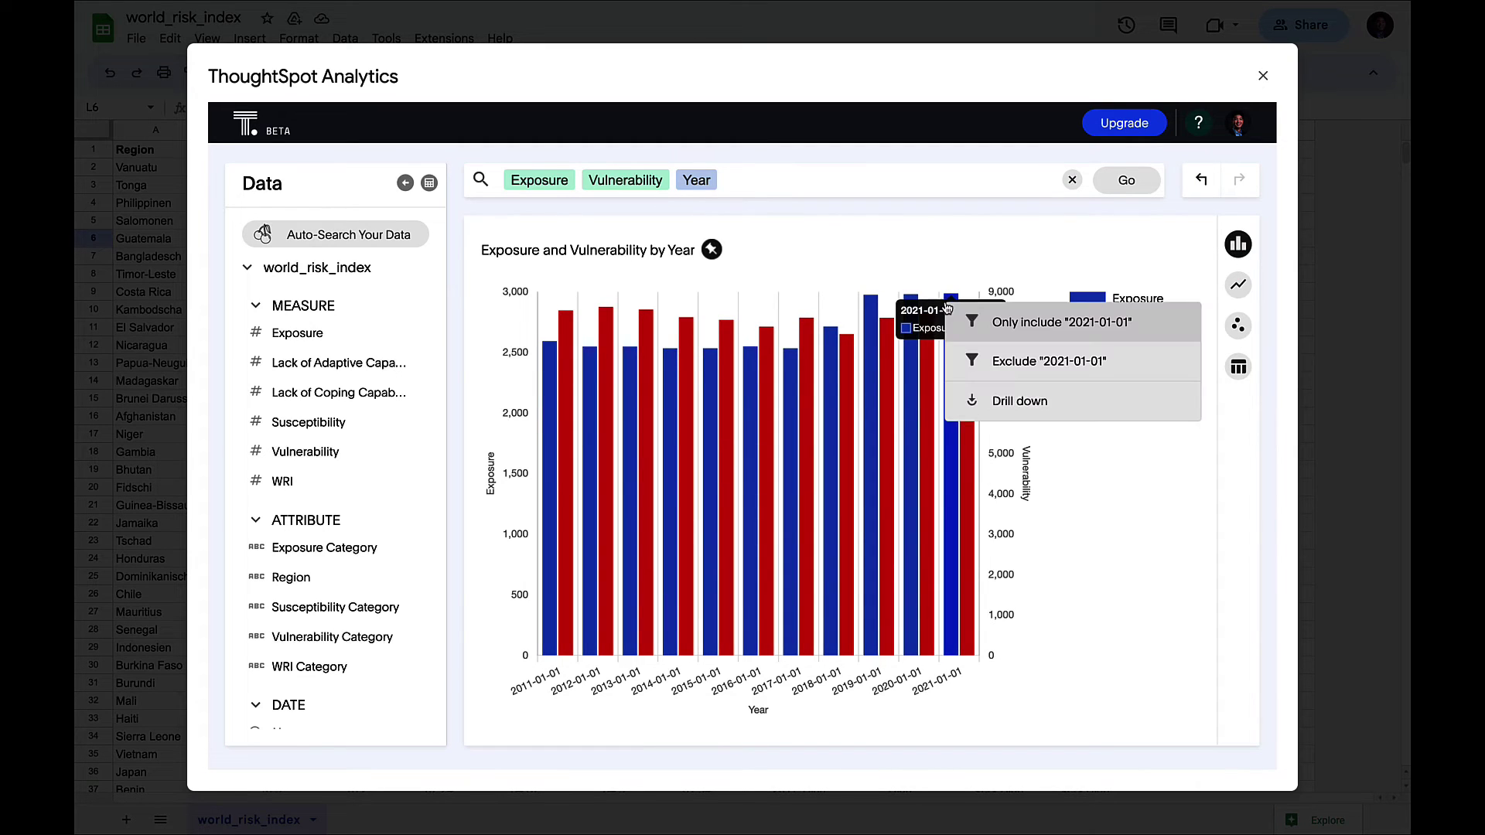
pyautogui.click(994, 400)
pyautogui.click(994, 391)
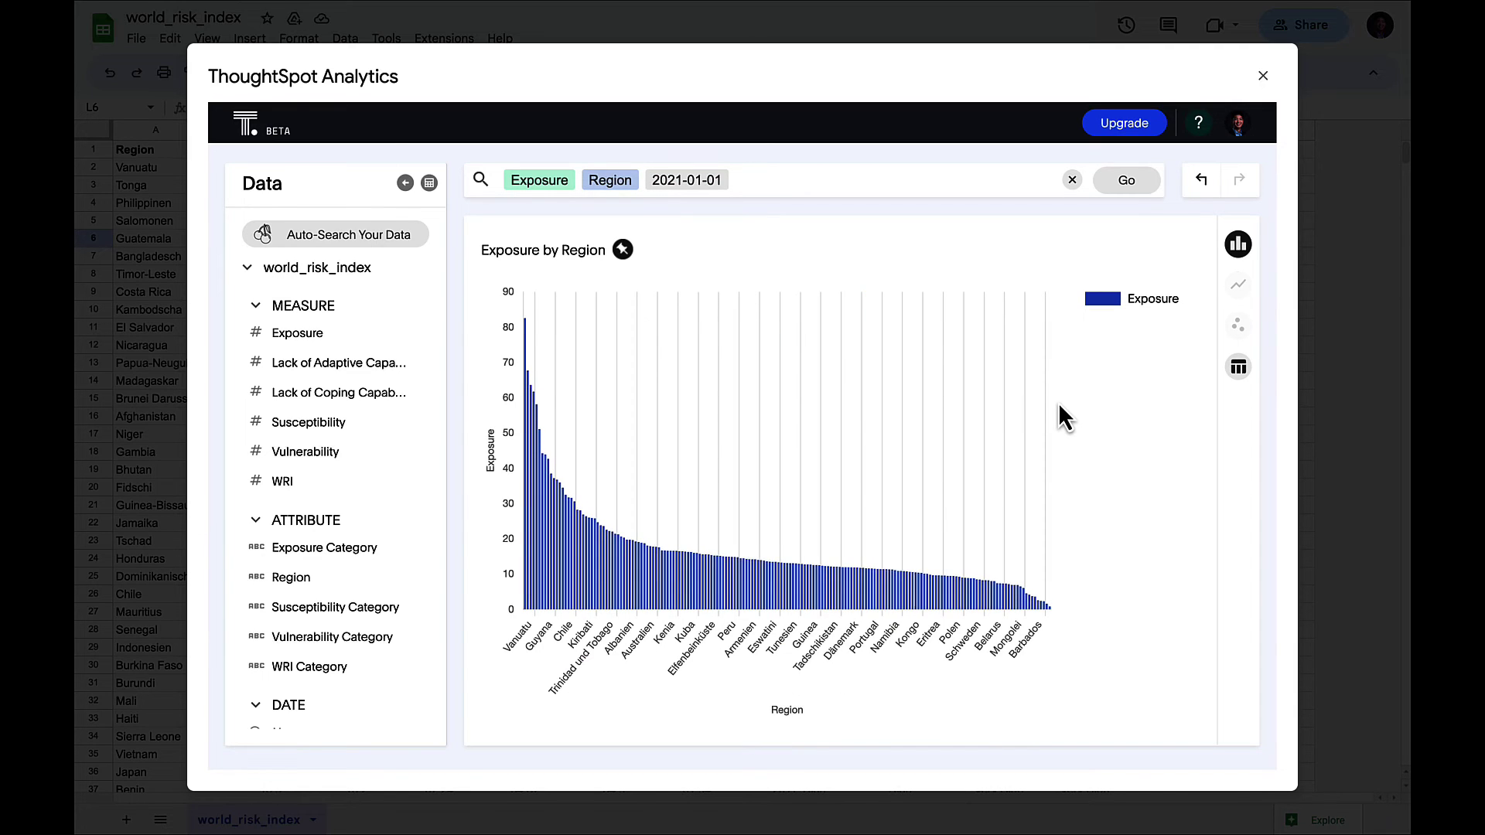
pyautogui.click(622, 250)
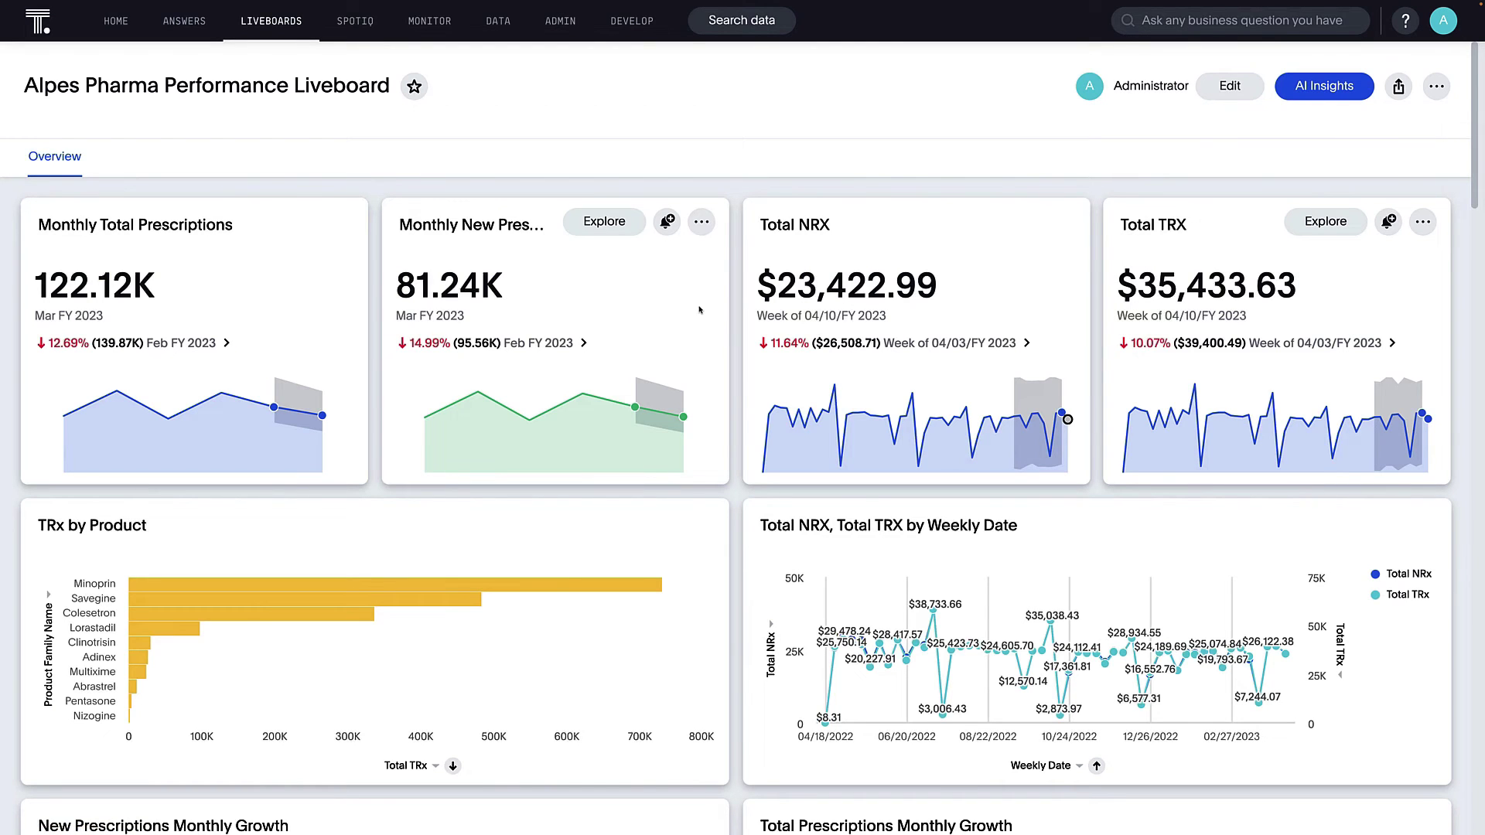
# Step: From AI Insights, open Monthly Total Prescriptions' change analysis (12.71% TRx drop) and break it down by City
pyautogui.click(1296, 92)
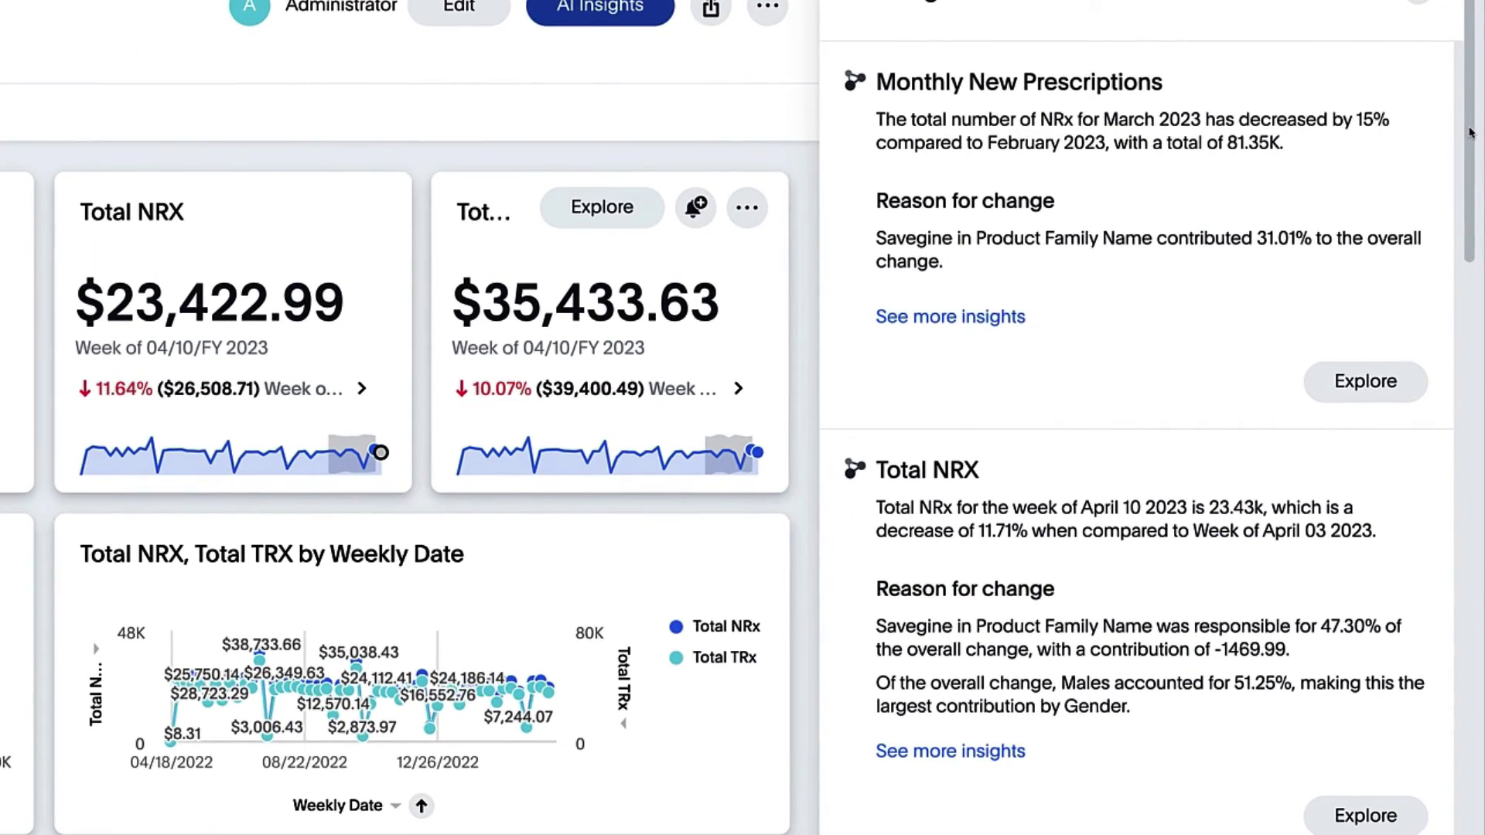
pyautogui.moveTo(1469, 133); pyautogui.dragTo(1482, 309)
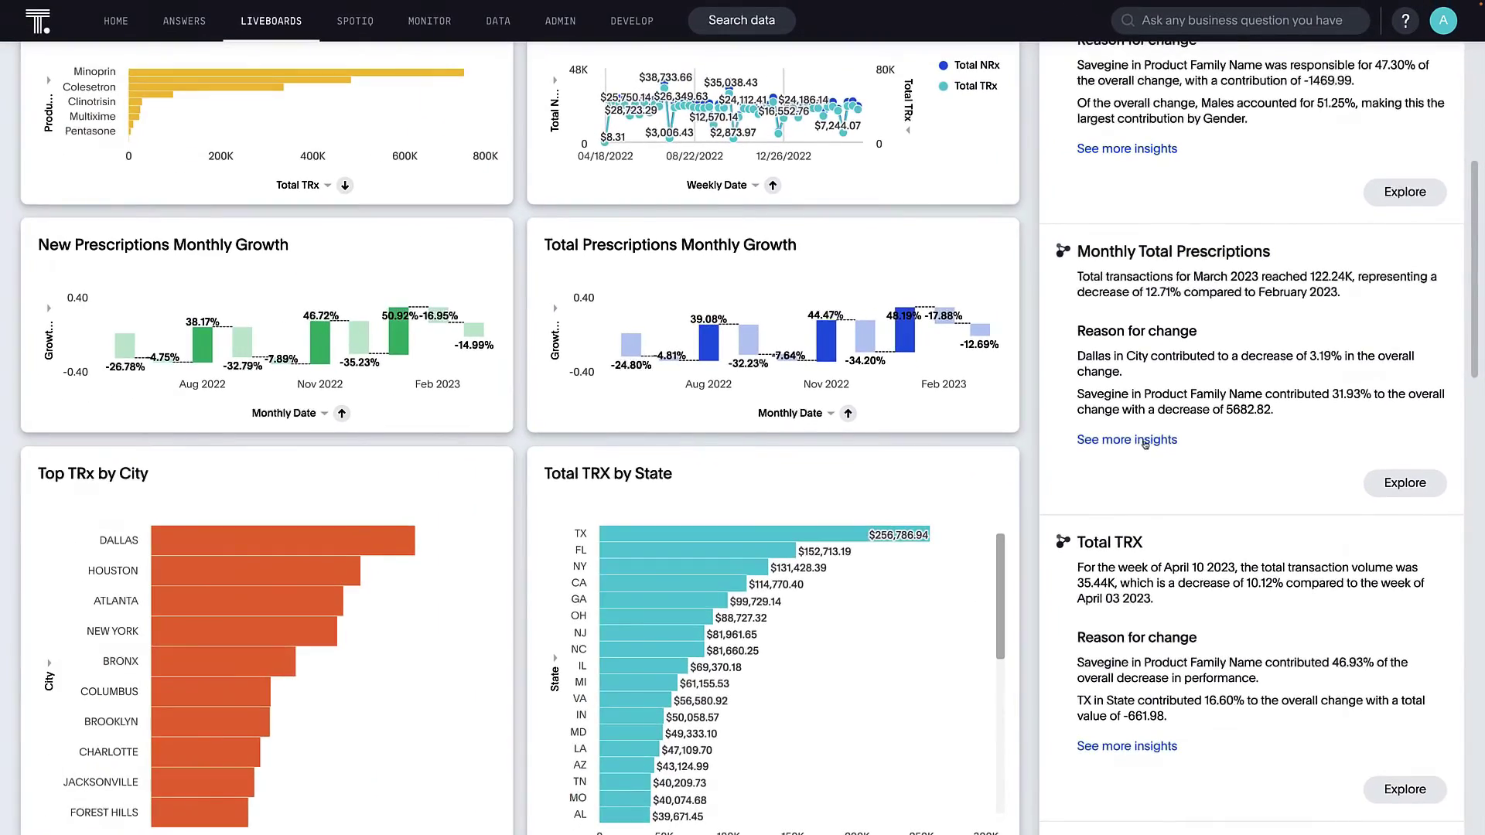
pyautogui.click(1005, 529)
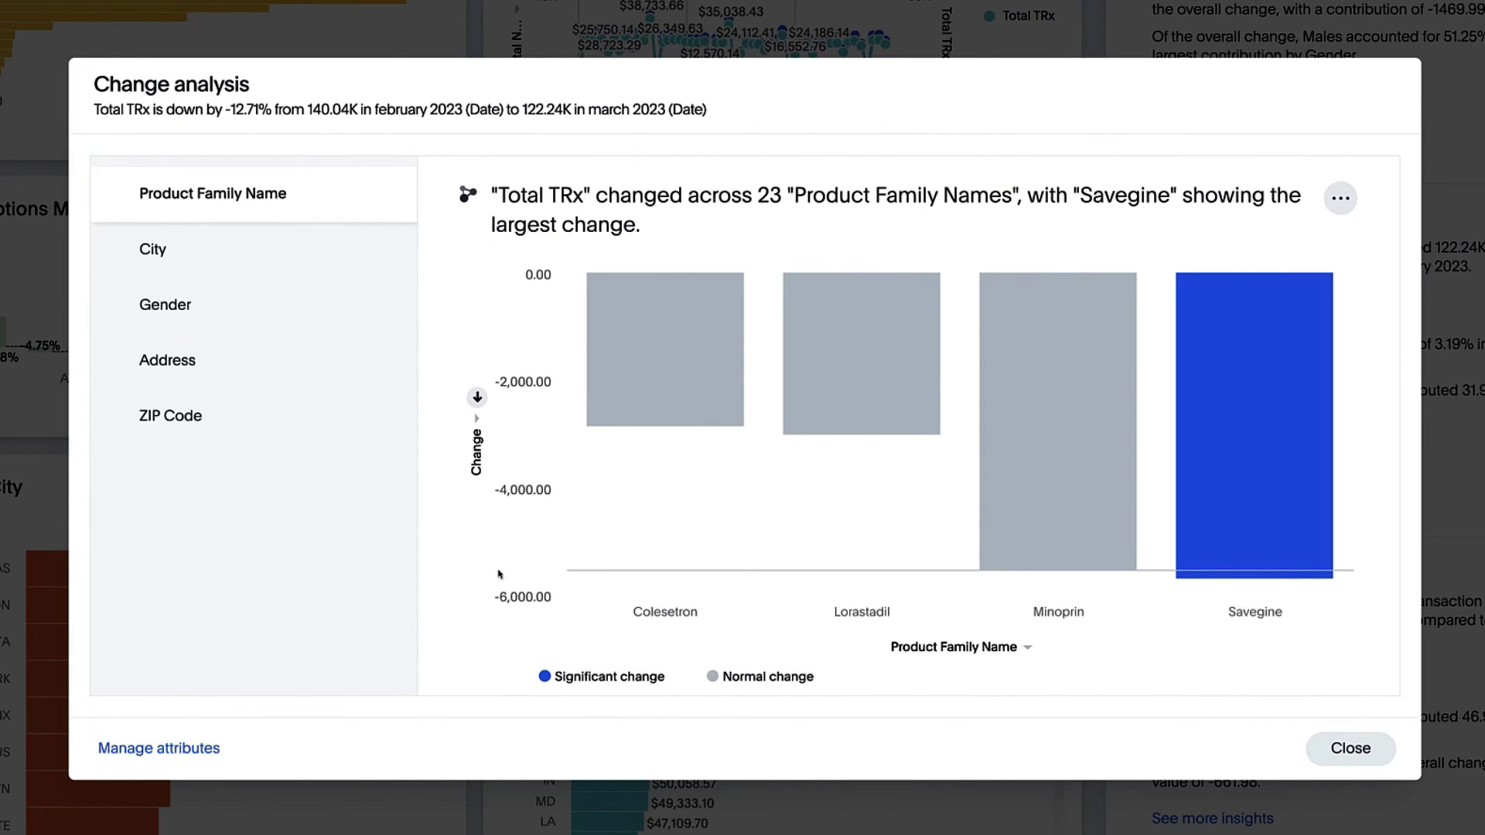
pyautogui.click(144, 256)
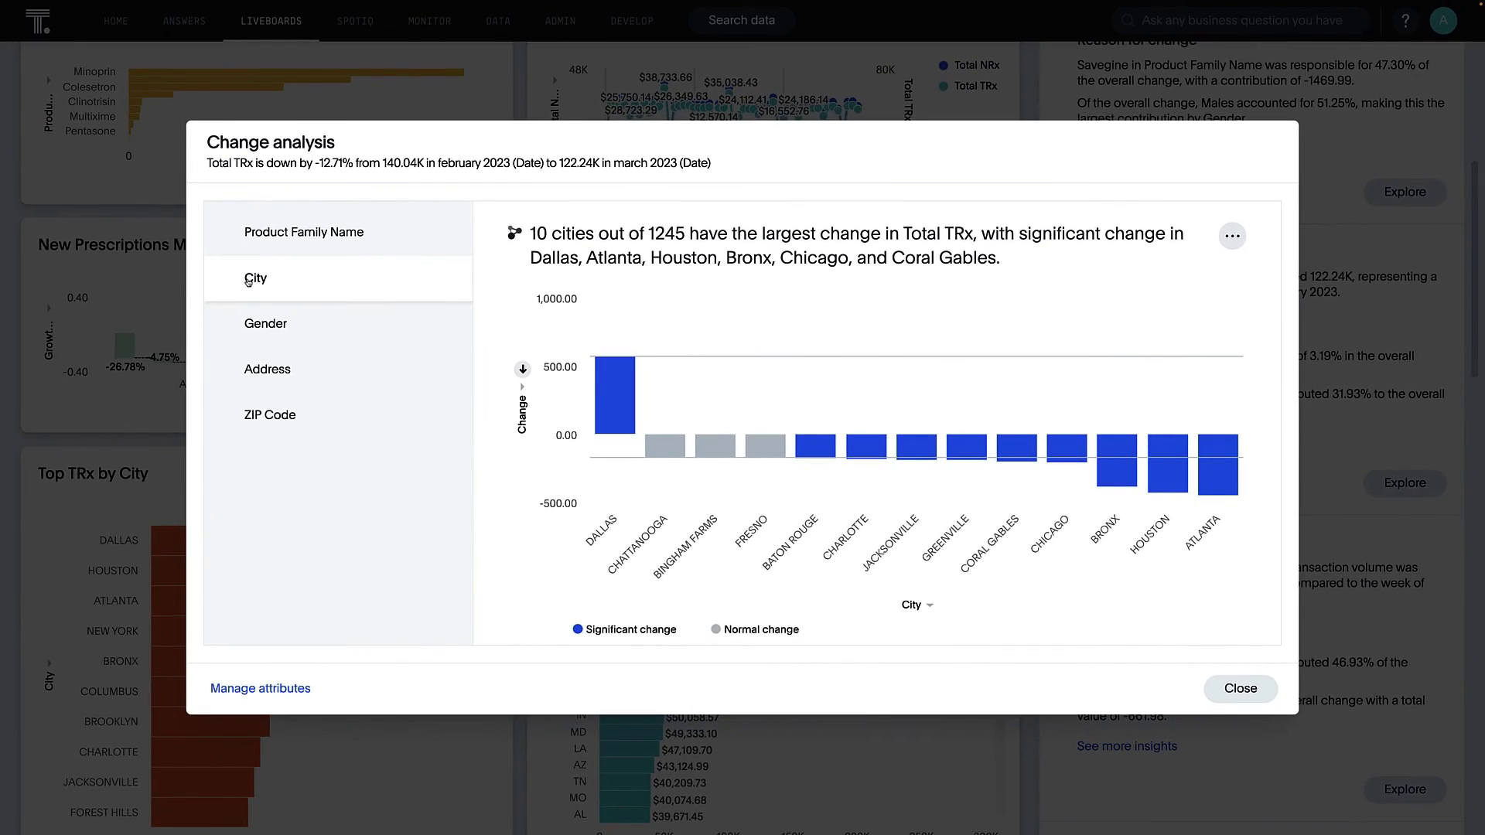
# Step: Close the change analysis, dismiss the State ca filter unchanged, and show AI Insights
pyautogui.click(1357, 749)
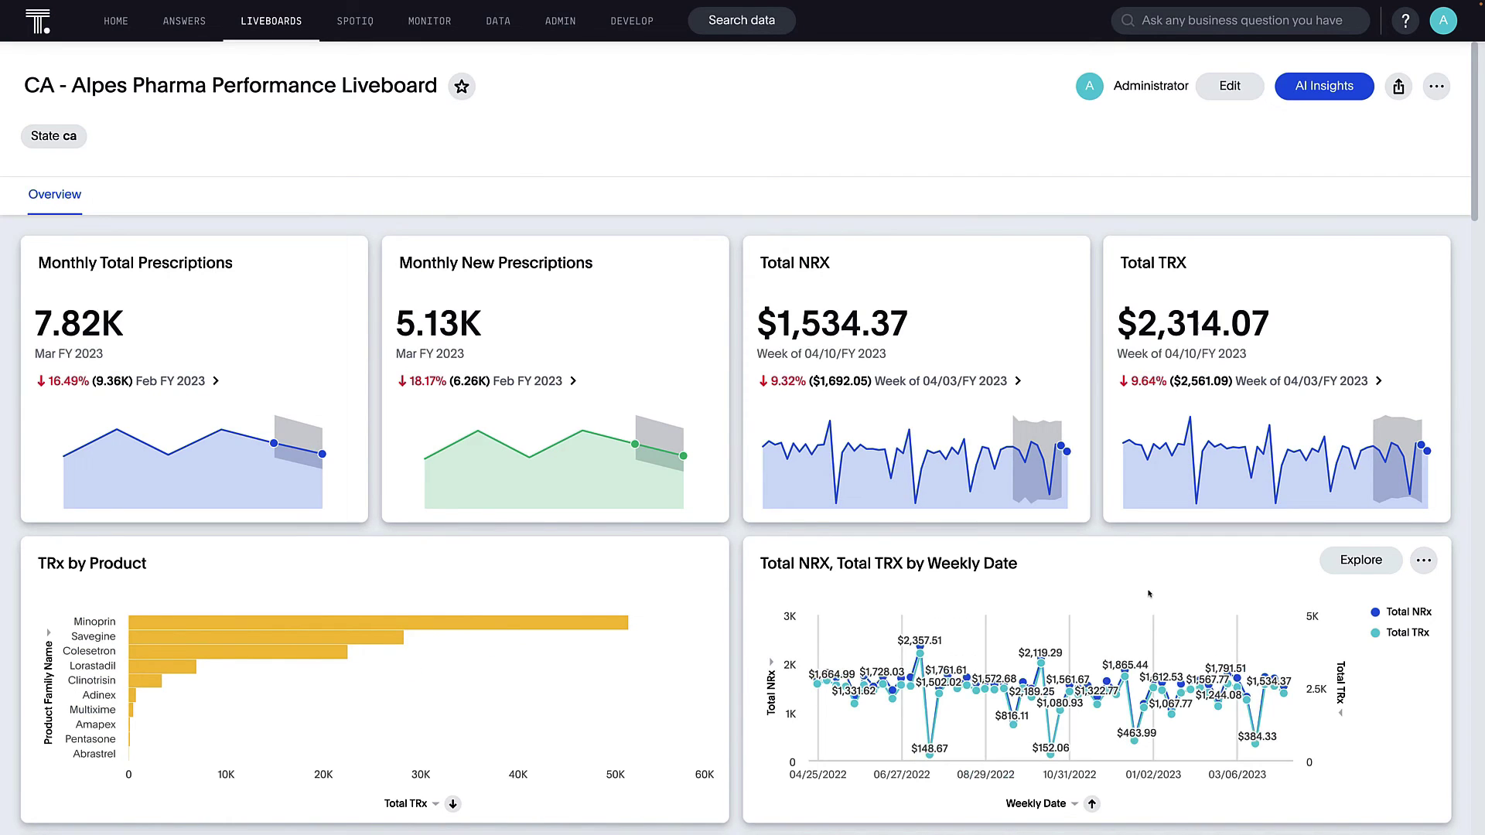
pyautogui.click(58, 139)
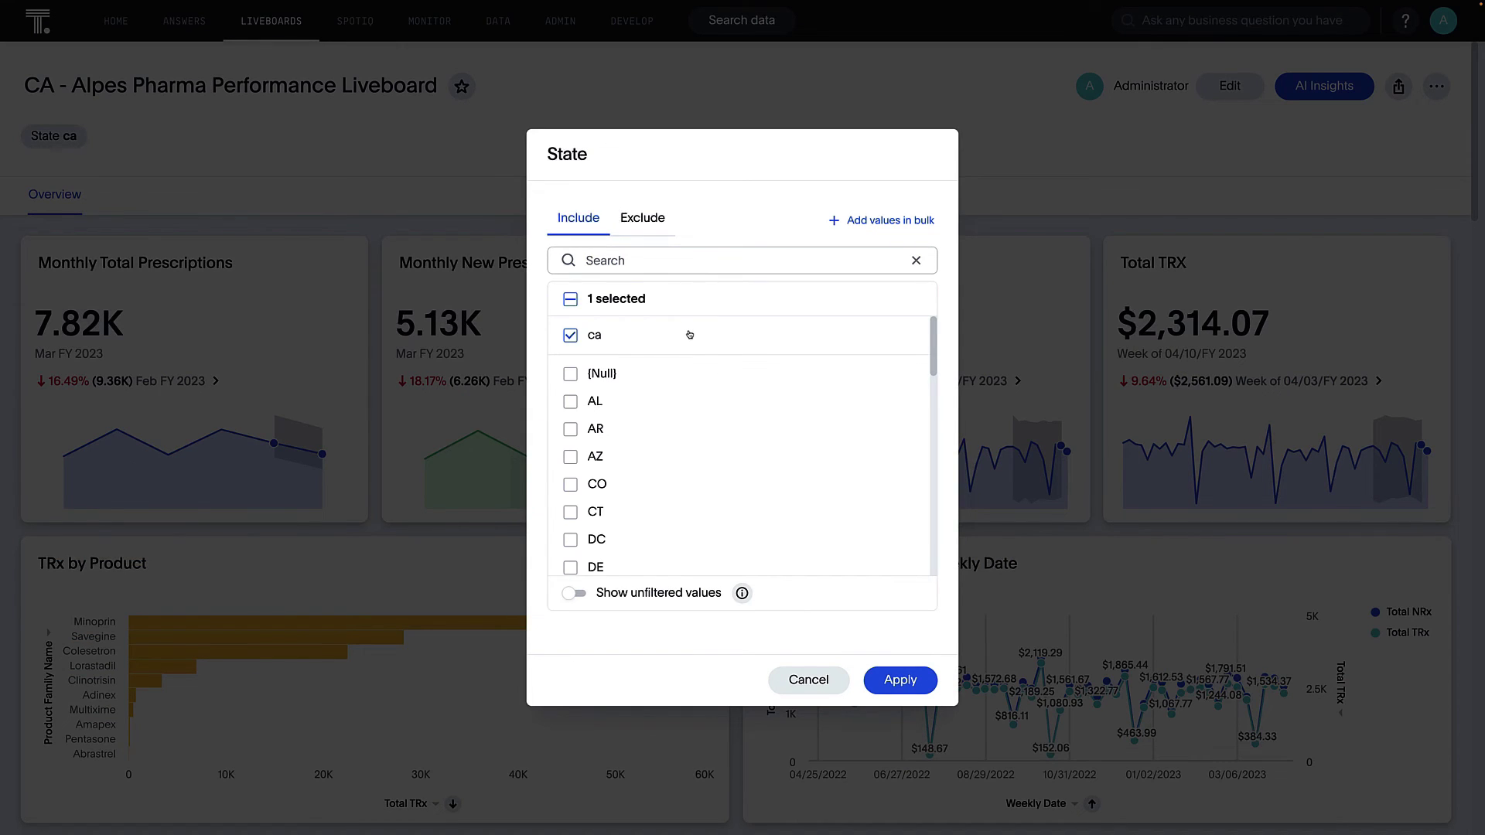
pyautogui.click(808, 679)
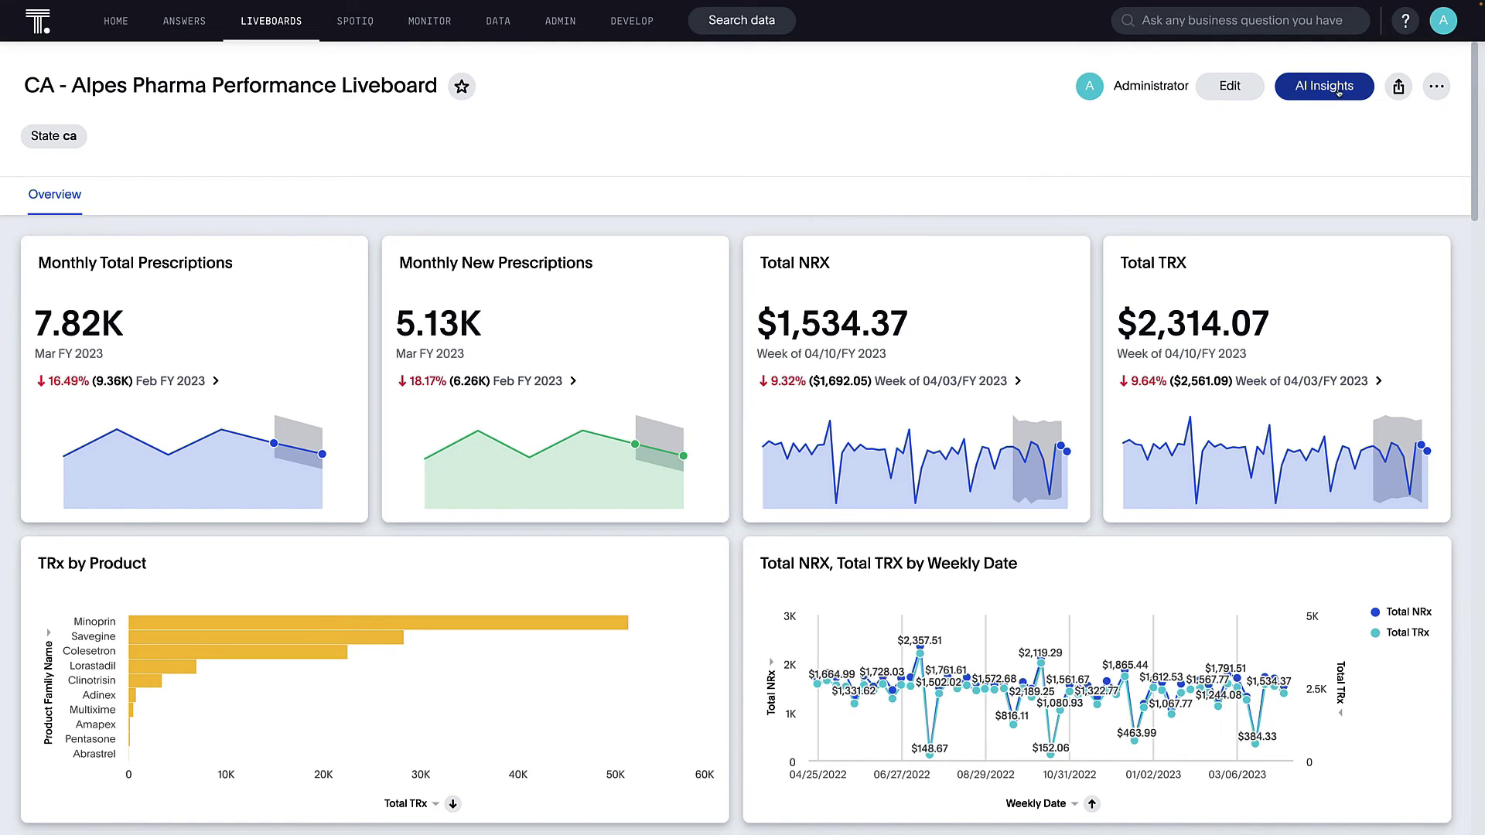
pyautogui.click(1340, 89)
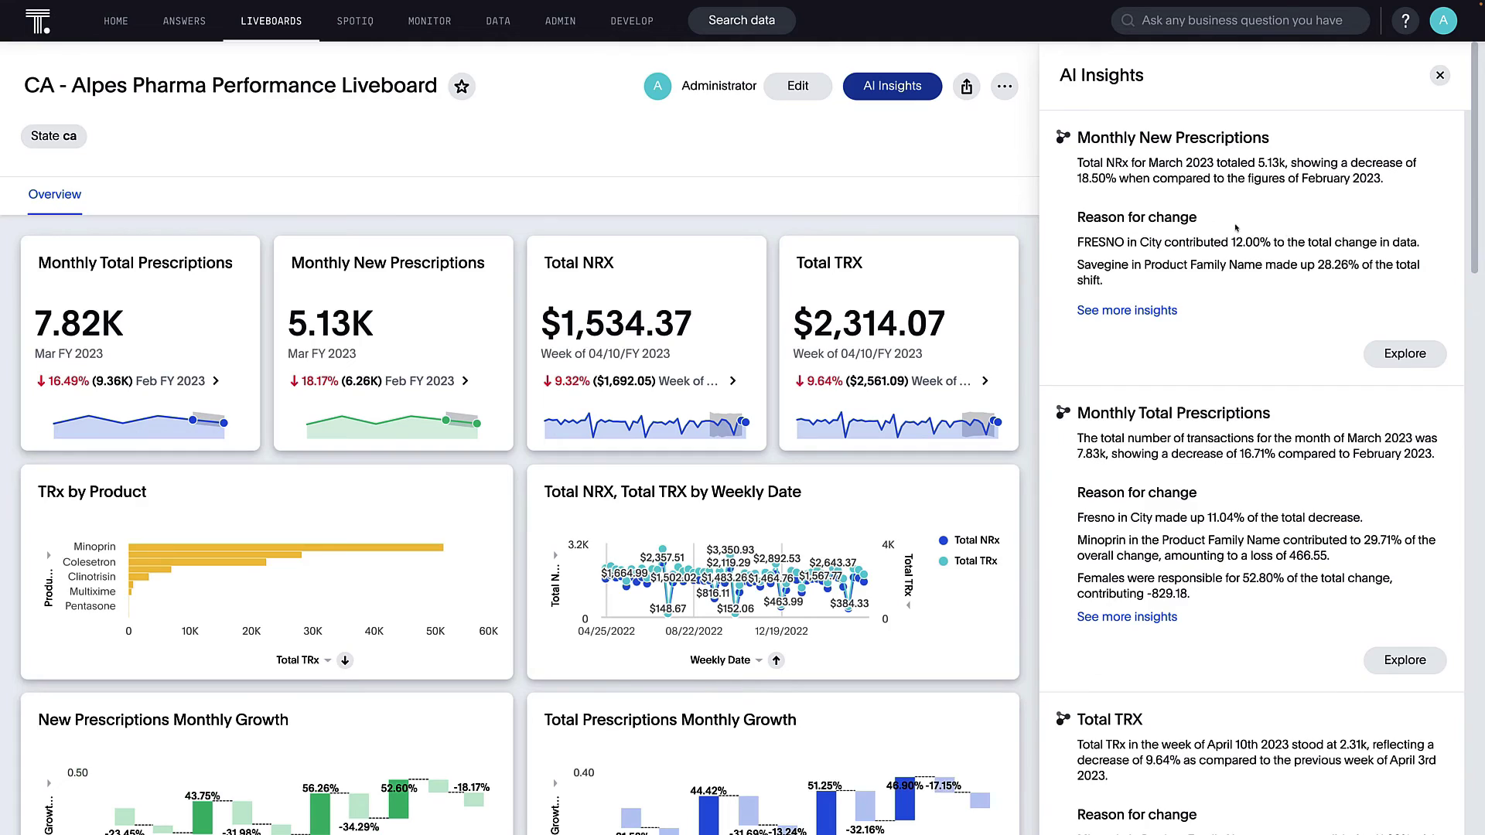
pyautogui.moveTo(1474, 241)
pyautogui.mouseDown()
pyautogui.moveTo(1479, 291)
pyautogui.moveTo(1475, 234)
pyautogui.mouseUp()
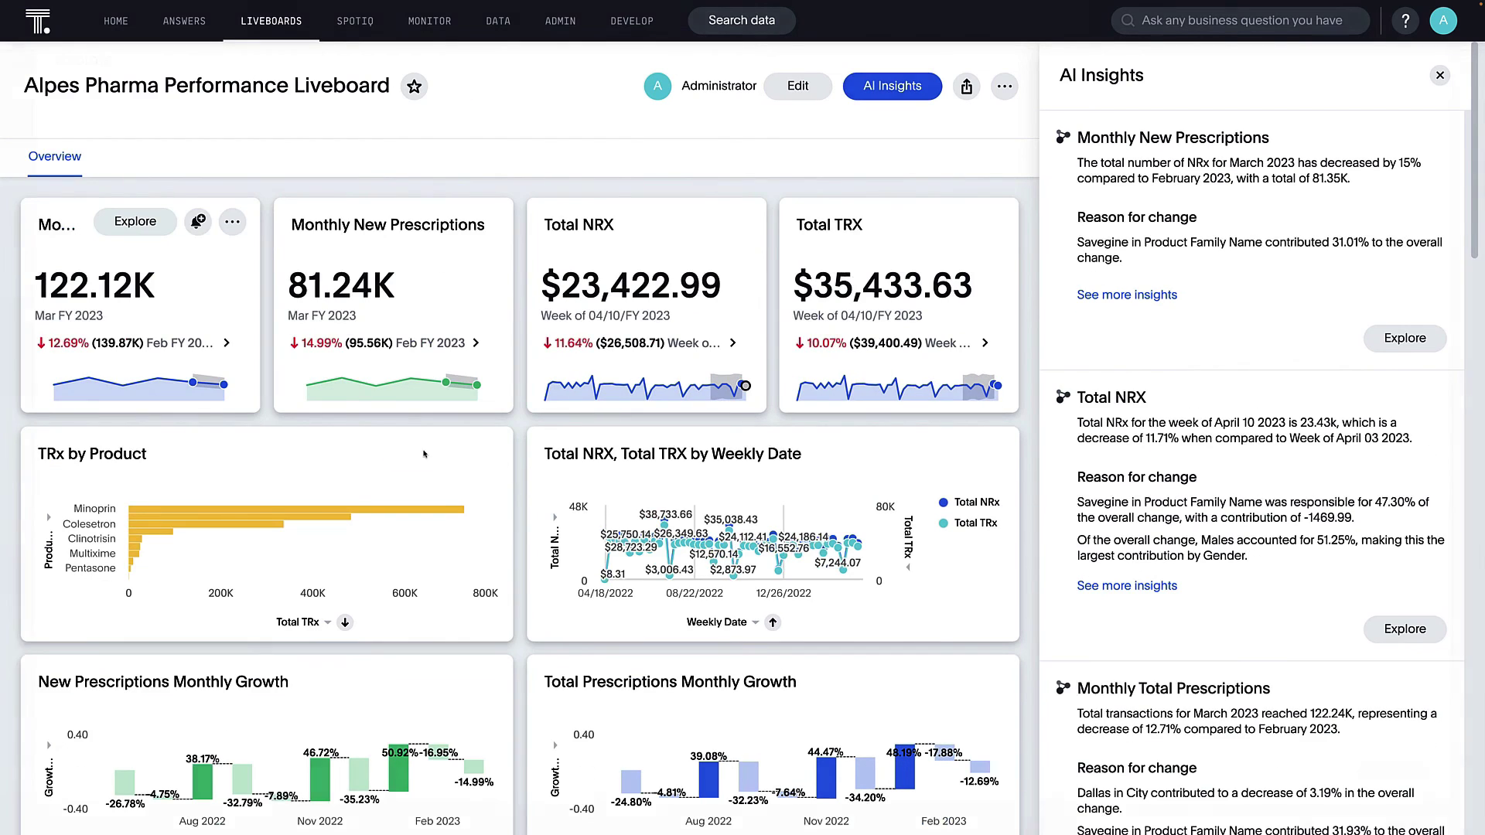
# Step: Explore the TRx by Product chart and have the AI assistant show it as a line chart, then as a table
pyautogui.click(425, 454)
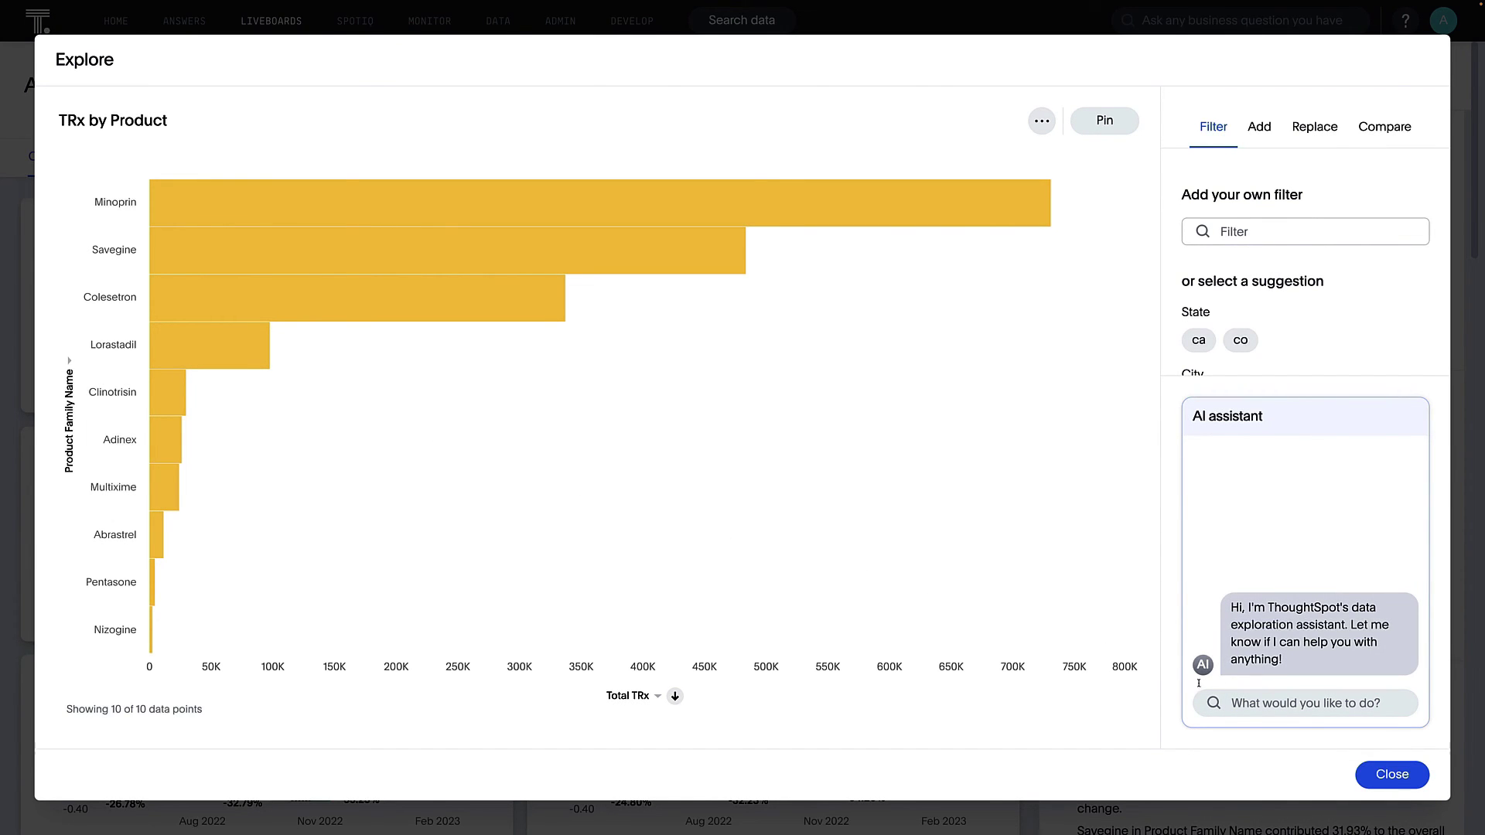
pyautogui.write('switch')
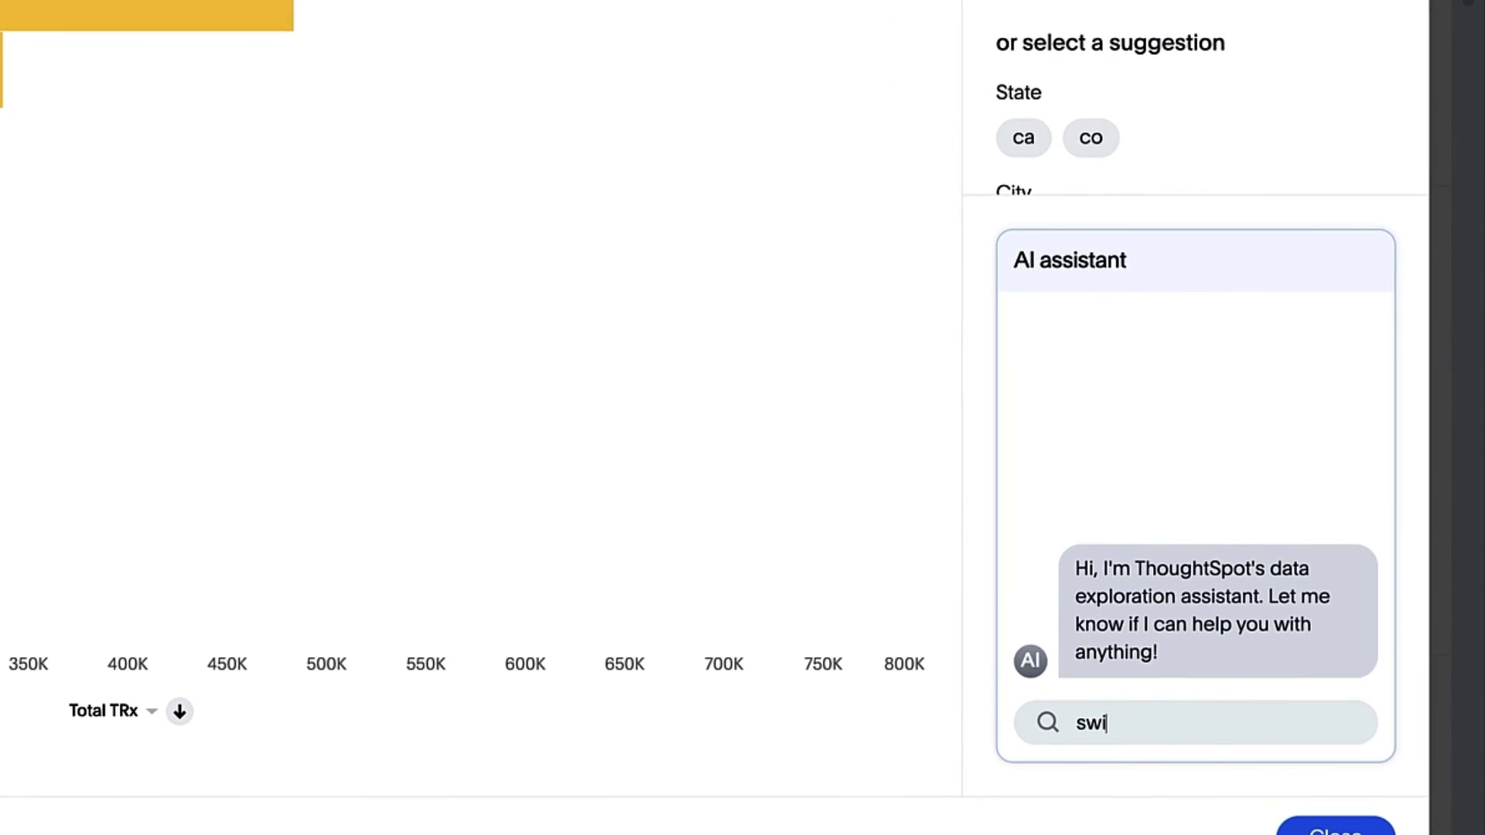
pyautogui.write(' to line chart')
pyautogui.press('Return')
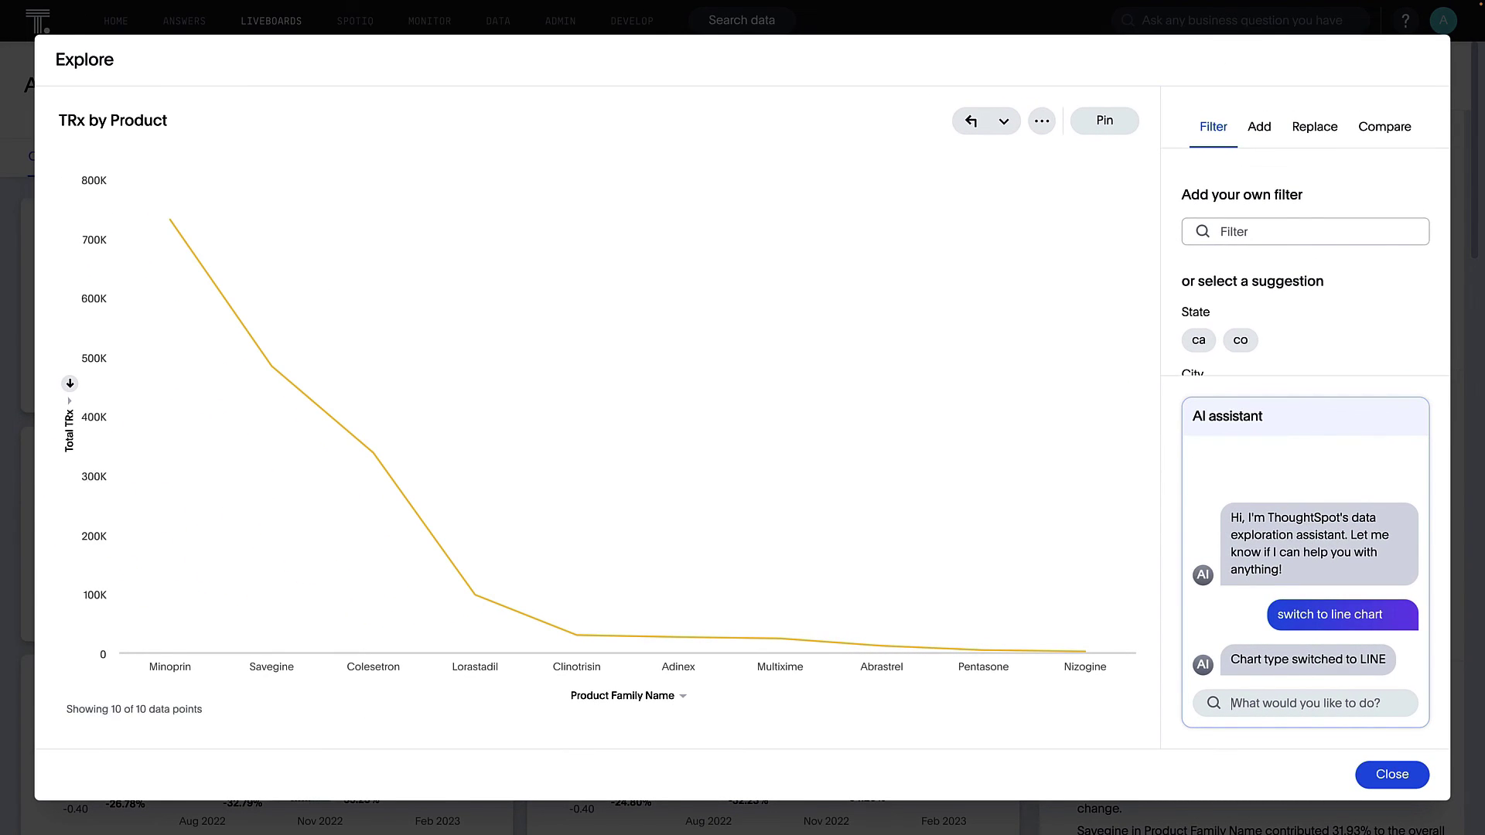
pyautogui.write('switch to table')
pyautogui.press('Return')
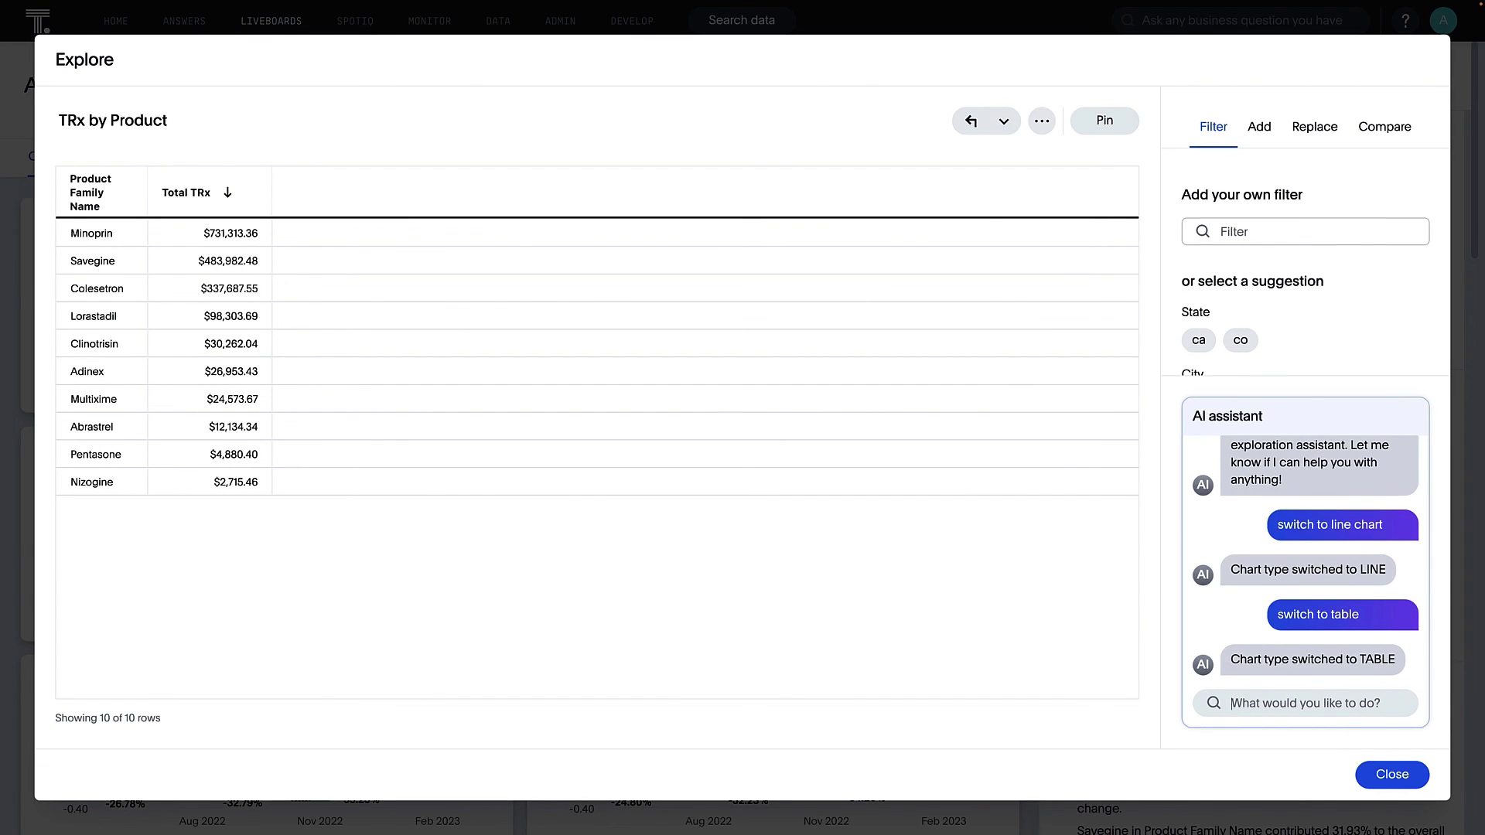
# Step: Ask the AI assistant to add the NRx column and make it a bar chart
pyautogui.write('add NR')
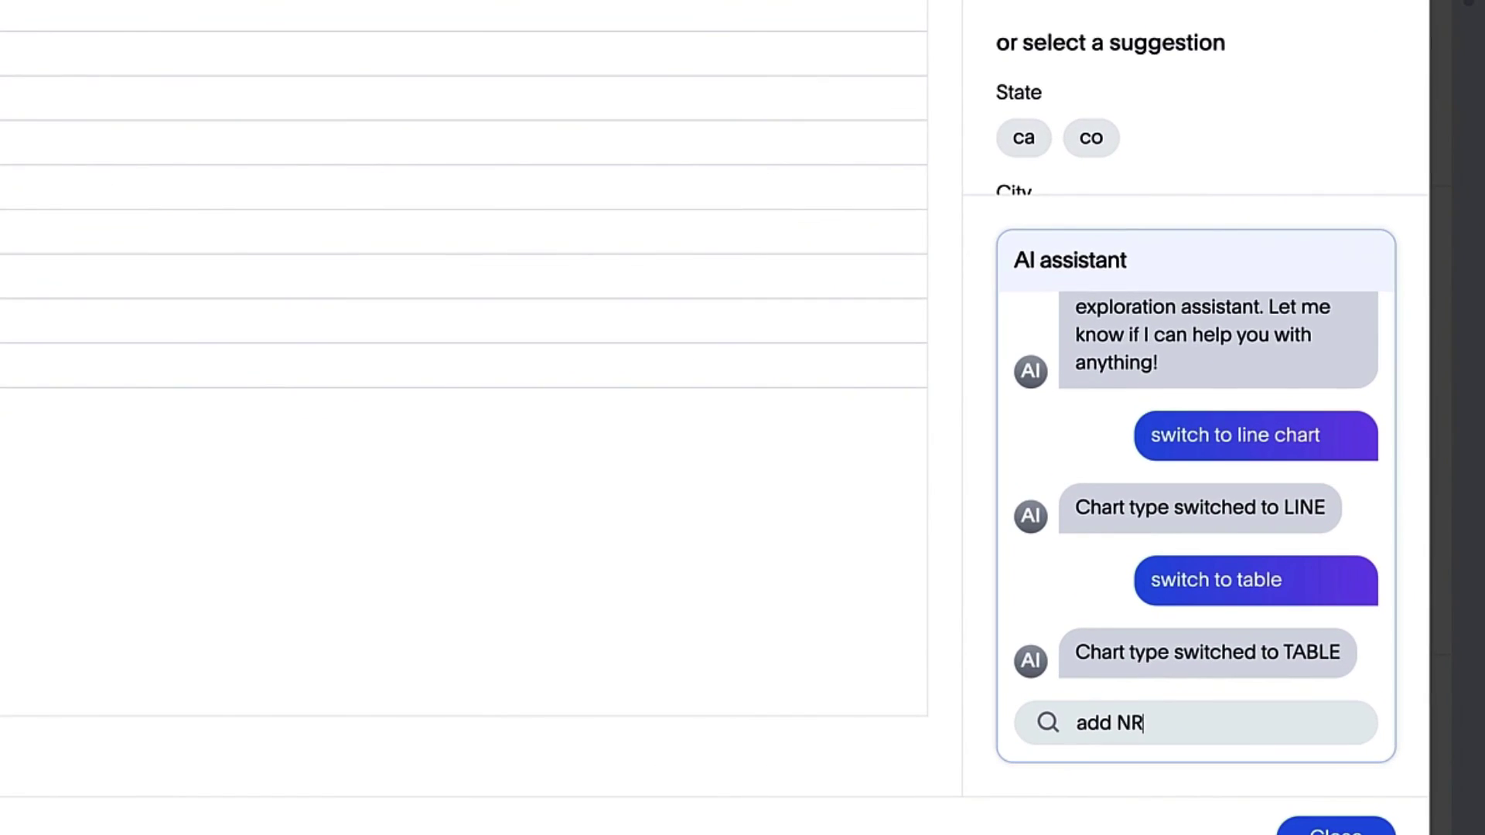
pyautogui.write('x column')
pyautogui.press('Return')
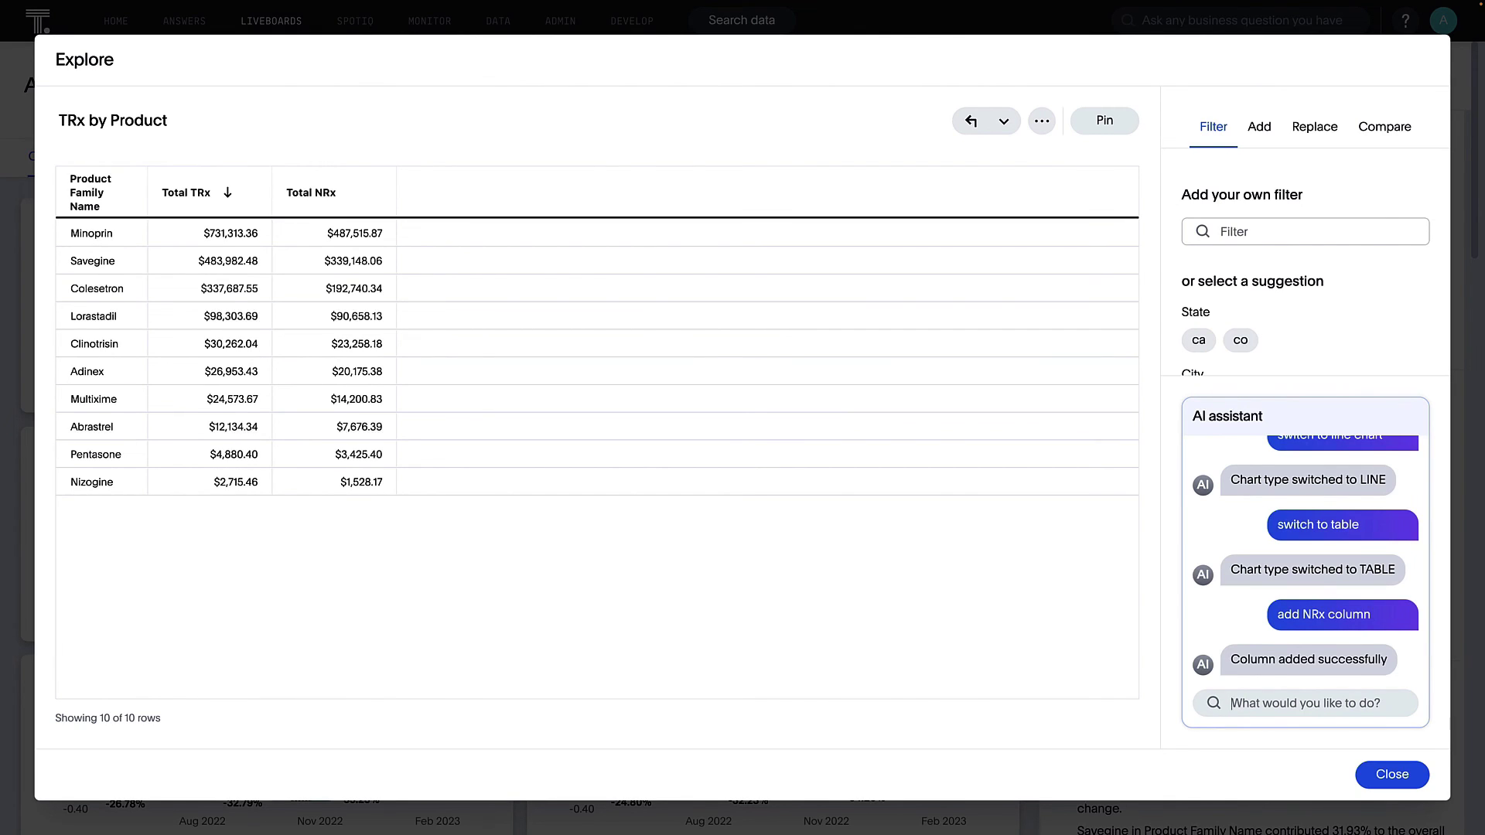
pyautogui.write('make a bar chart')
pyautogui.press('Return')
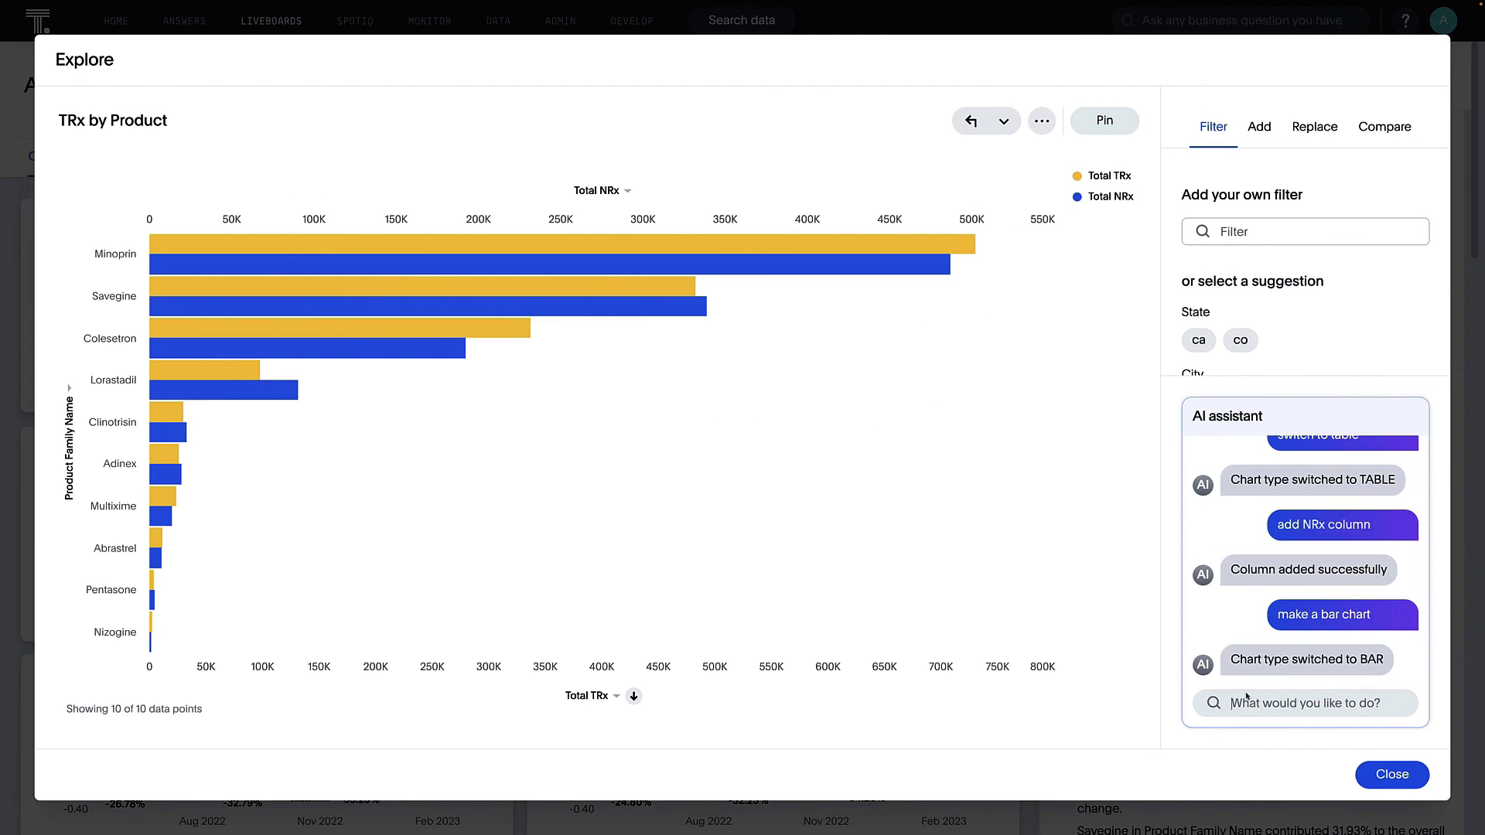
# Step: Drill the Minoprin bar down by City and limit it to CA via the AI assistant
pyautogui.rightClick(921, 249)
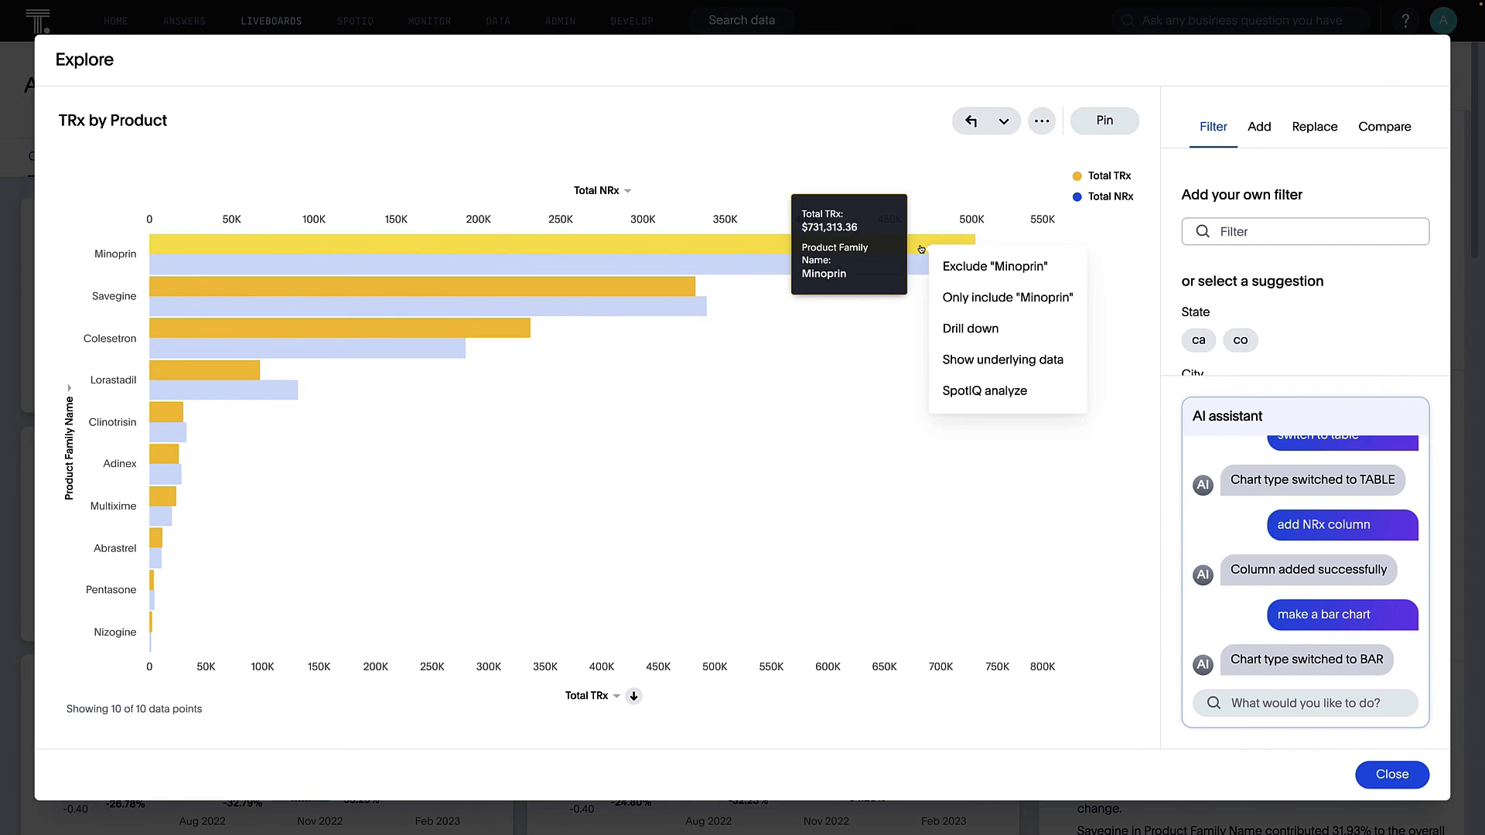
pyautogui.click(971, 335)
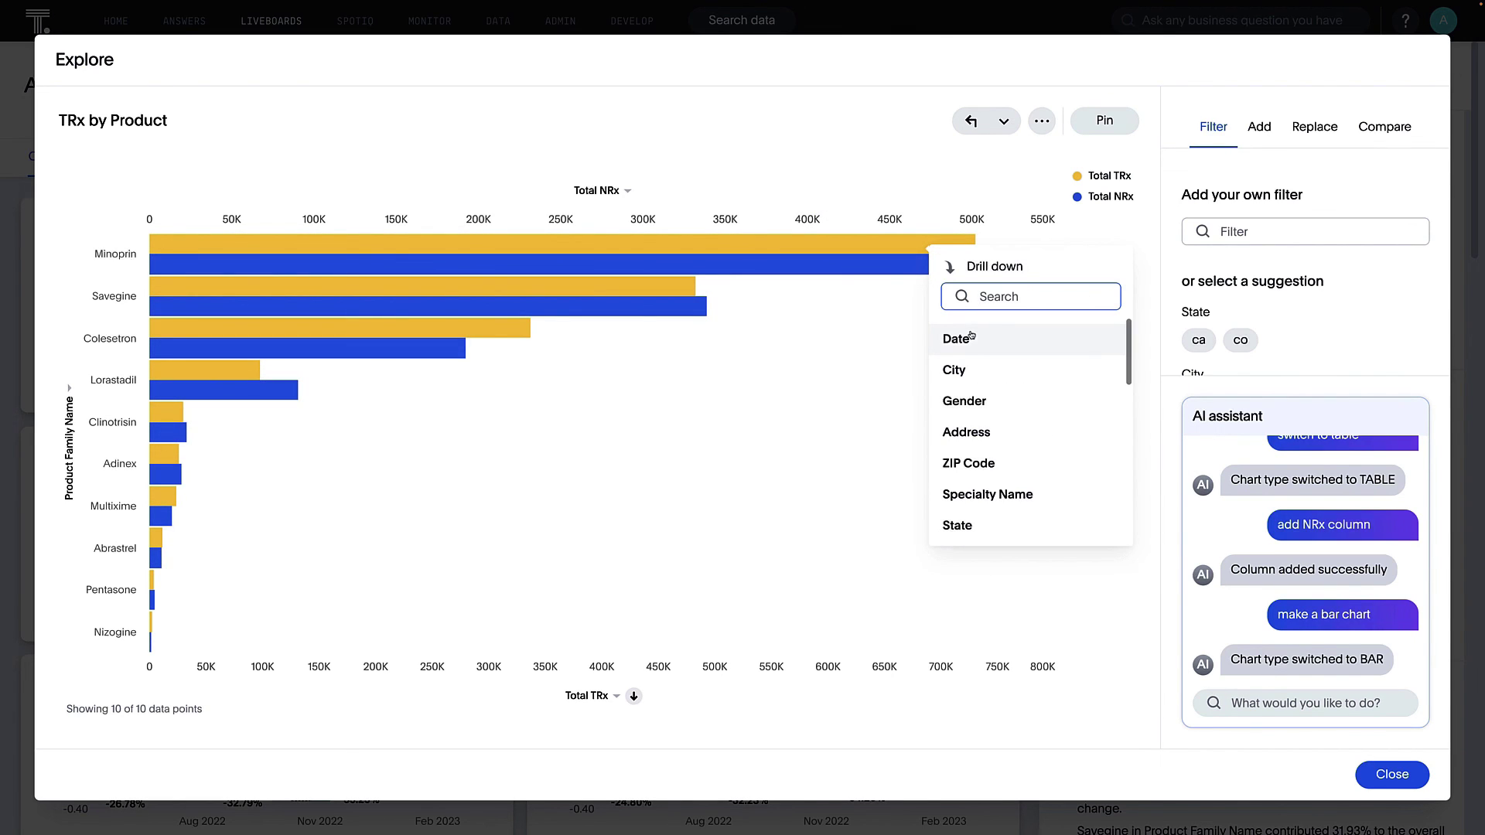
pyautogui.click(963, 370)
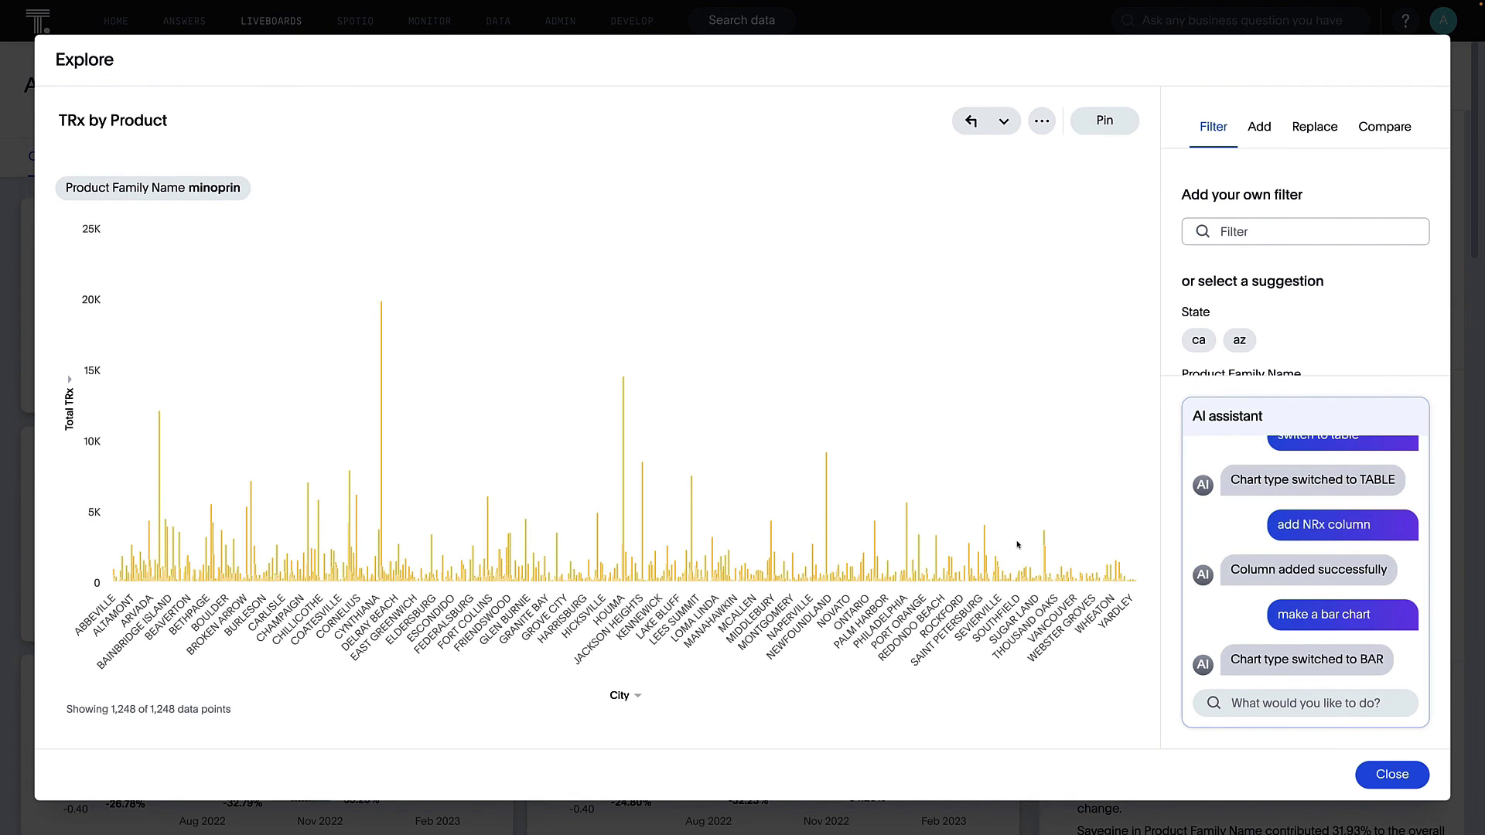
pyautogui.click(1269, 701)
pyautogui.write('just for CA')
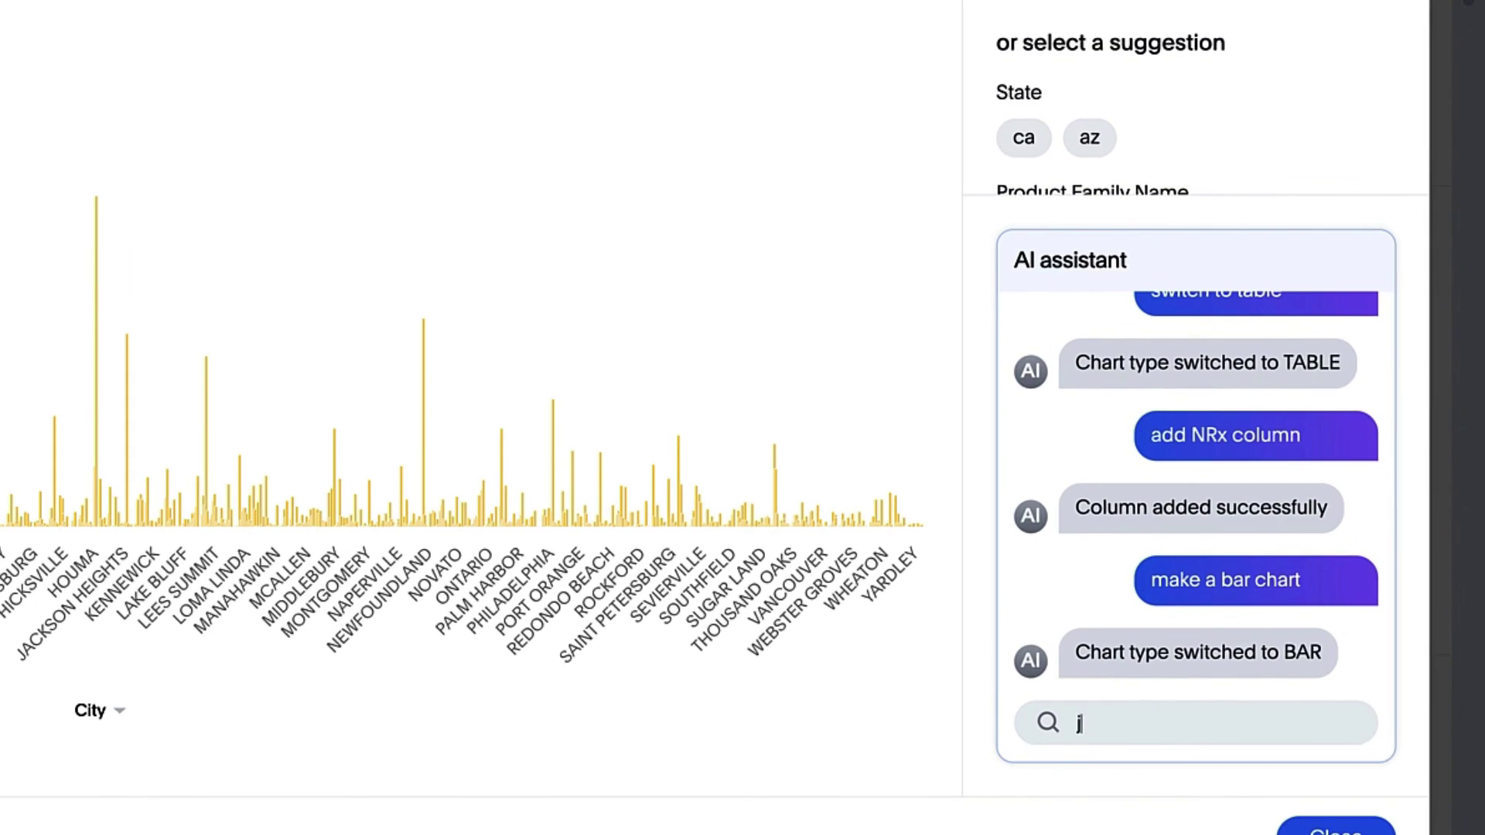
pyautogui.press('Return')
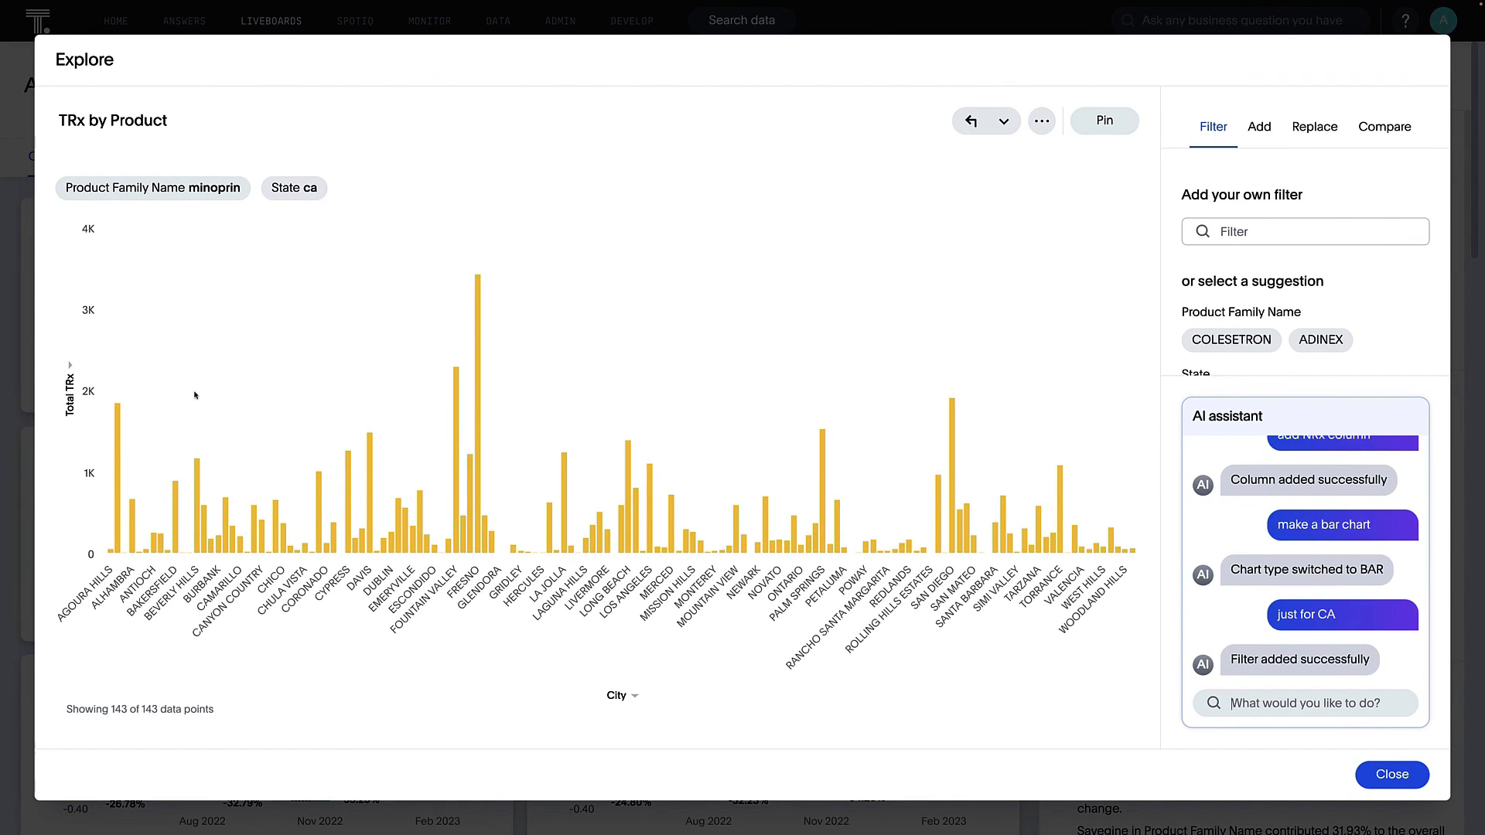
# Step: Sort the cities by Total TRx from highest to lowest
pyautogui.click(75, 371)
pyautogui.moveTo(130, 440)
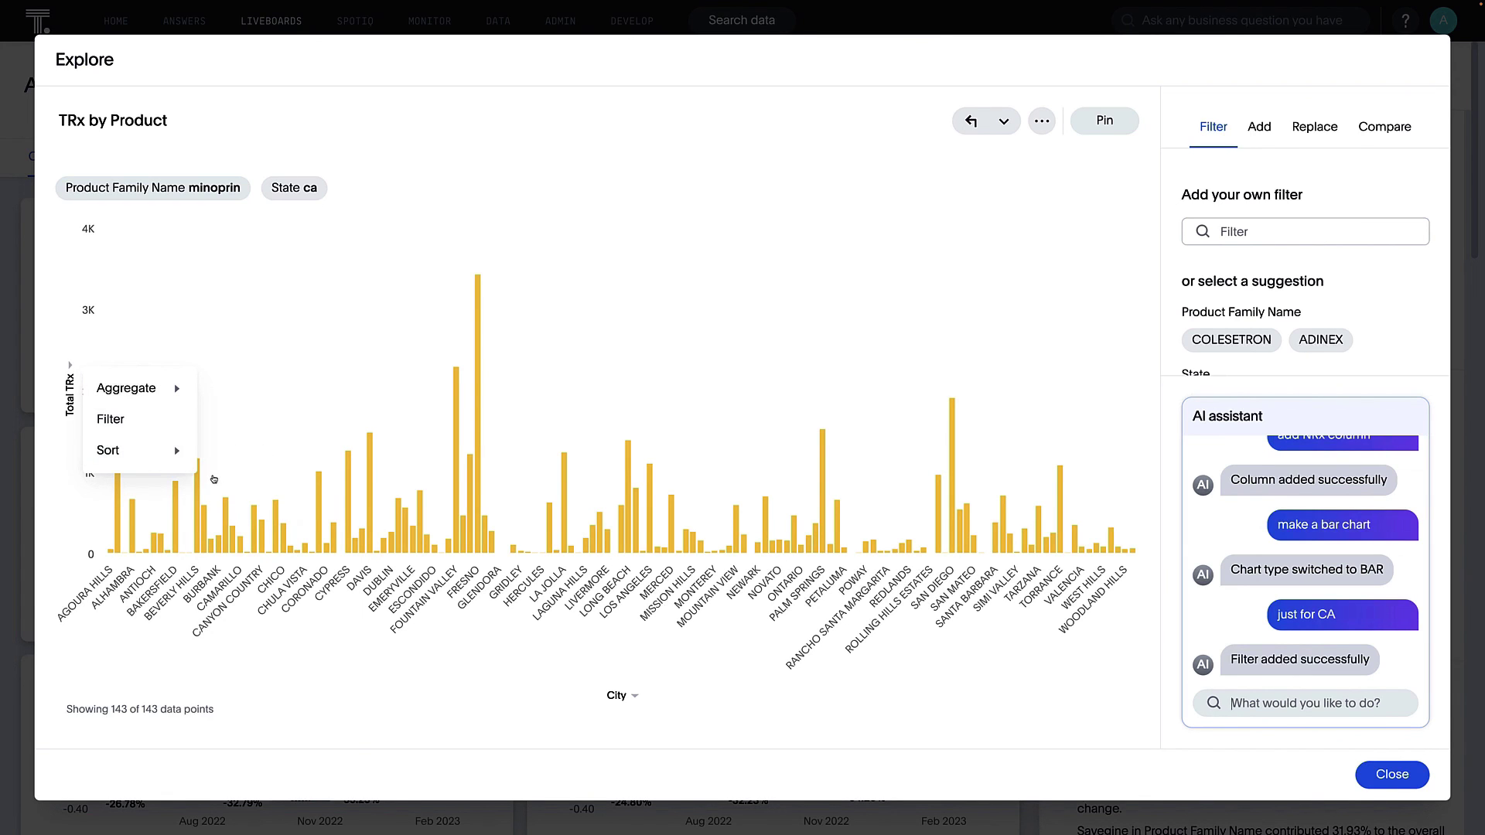
pyautogui.click(228, 482)
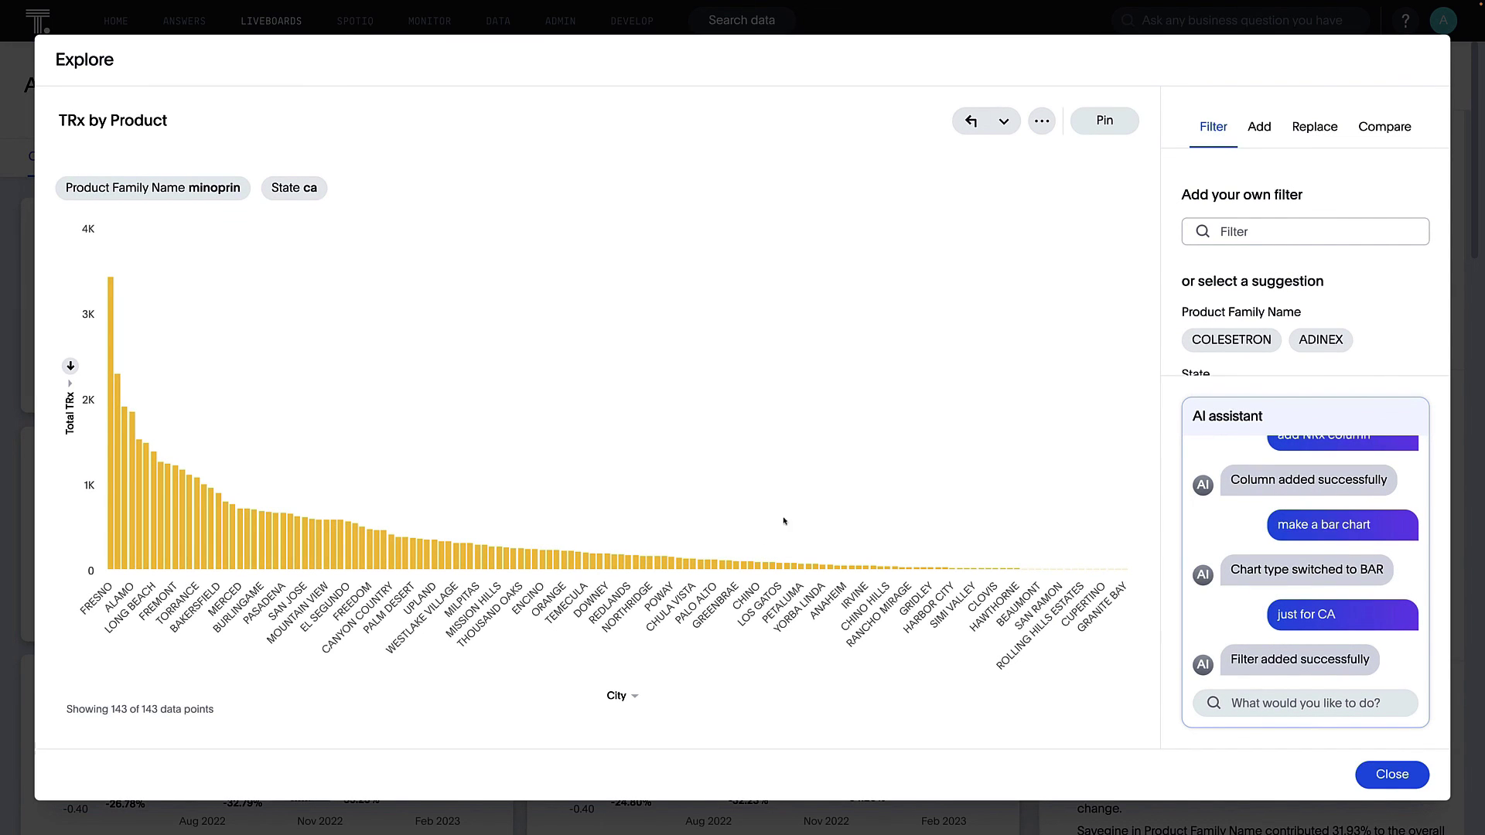
# Step: Browse the Add, Replace and Compare options
pyautogui.click(1266, 133)
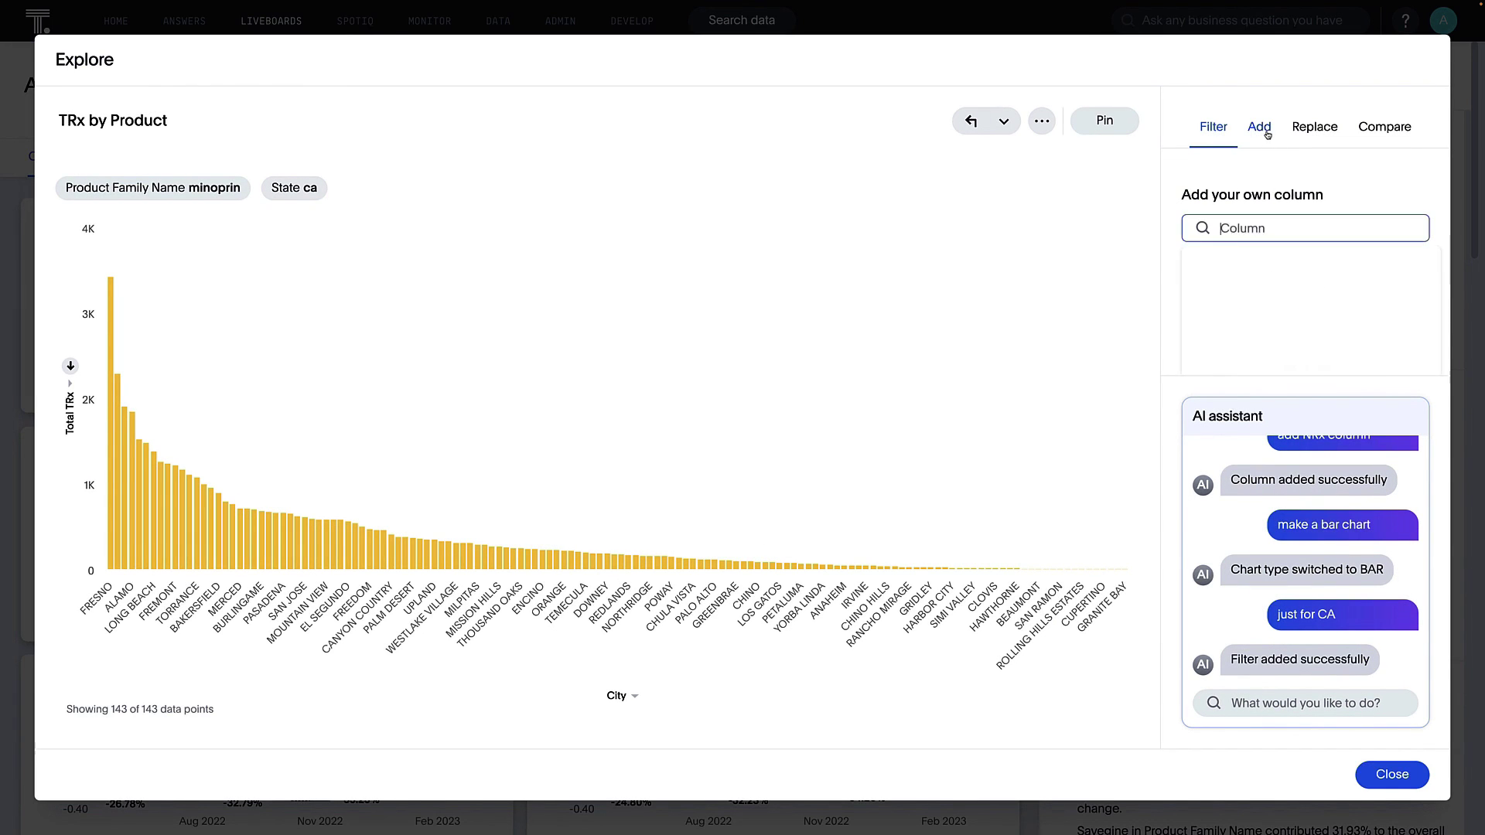
pyautogui.click(1316, 131)
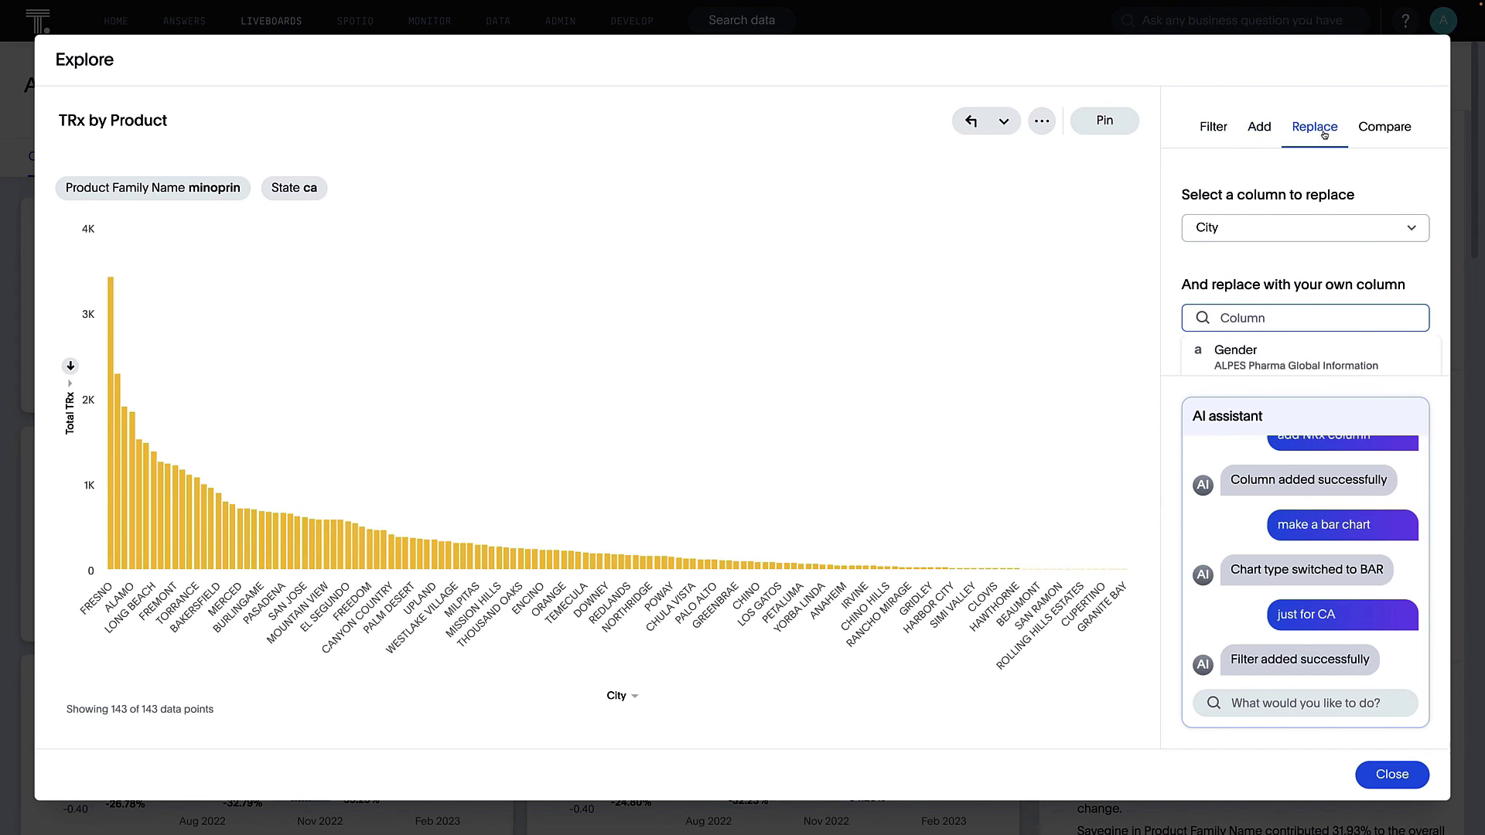
pyautogui.click(1387, 131)
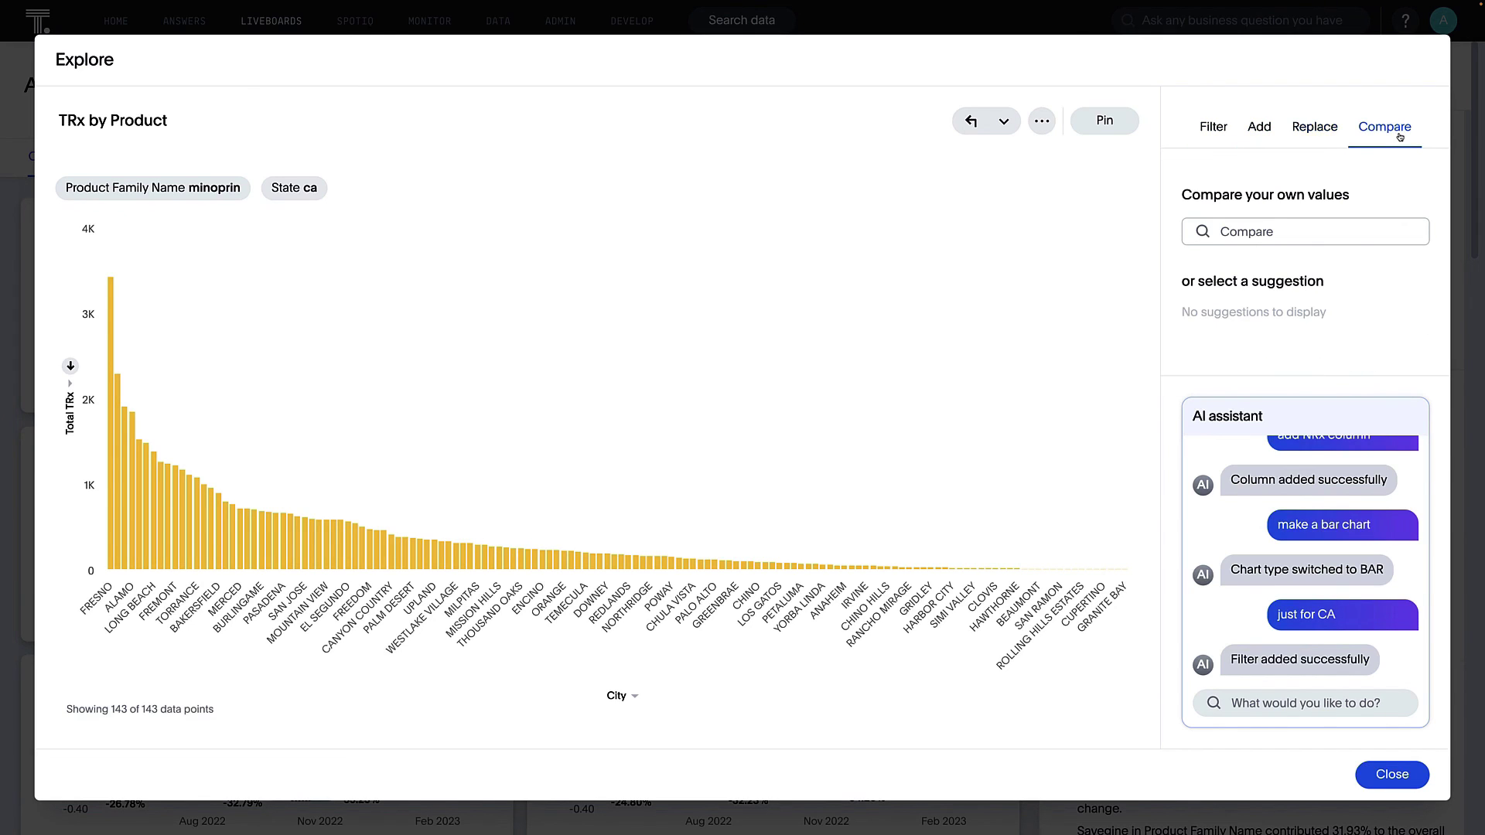